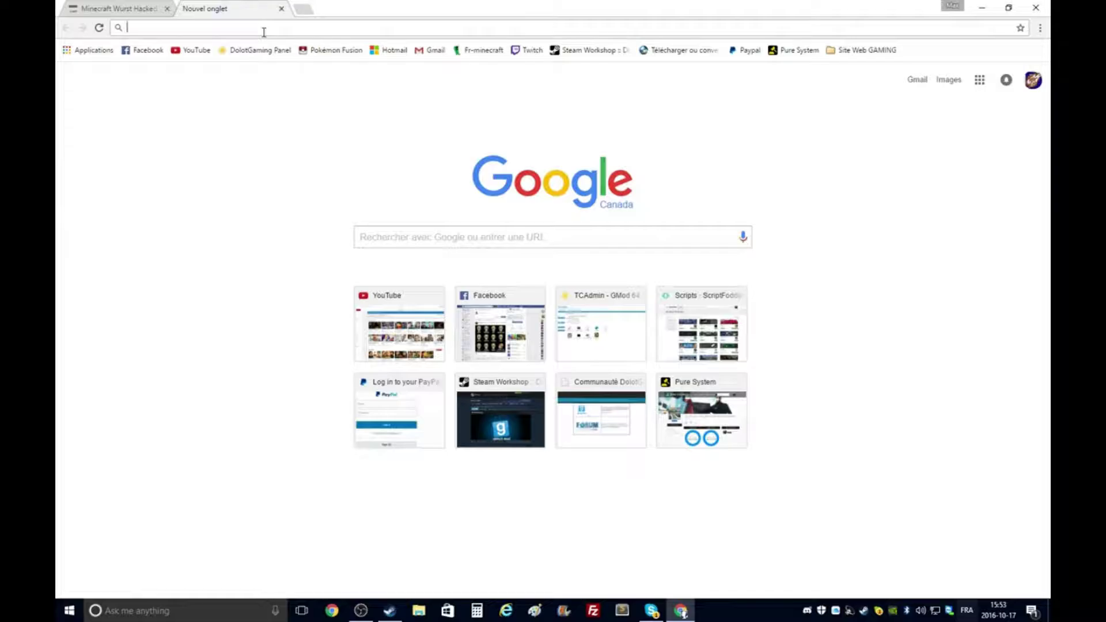
- Search the web for "x-ray 1.10.2" and open the MinecraftSix page for the X-Ray Mod
type("x-ray ")
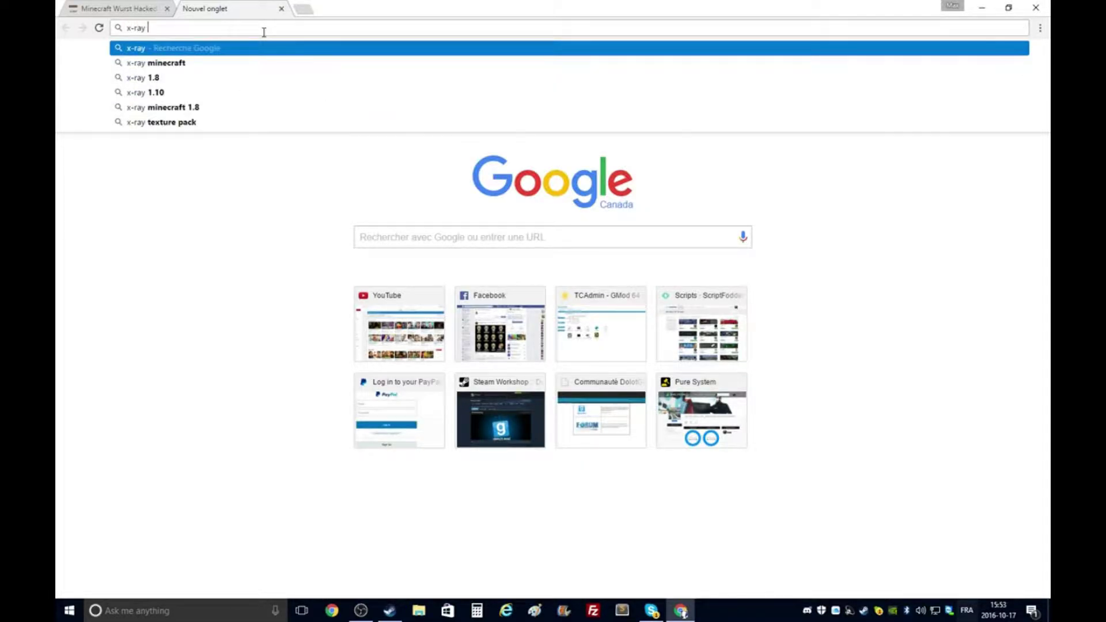
type("1.10")
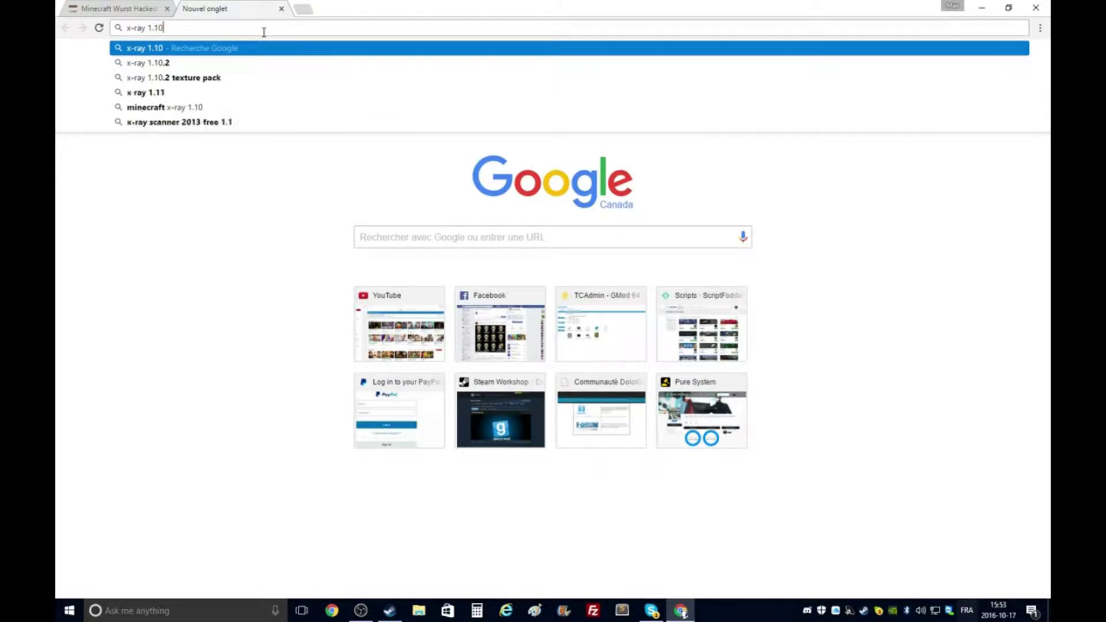
type(".2")
key("Return")
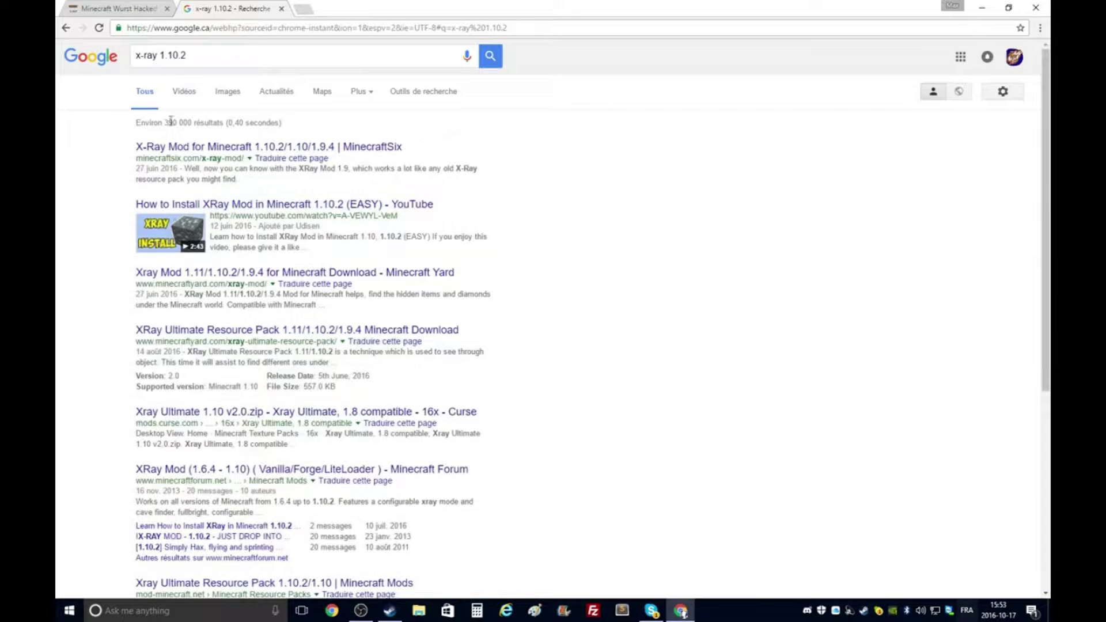
left_click(211, 149)
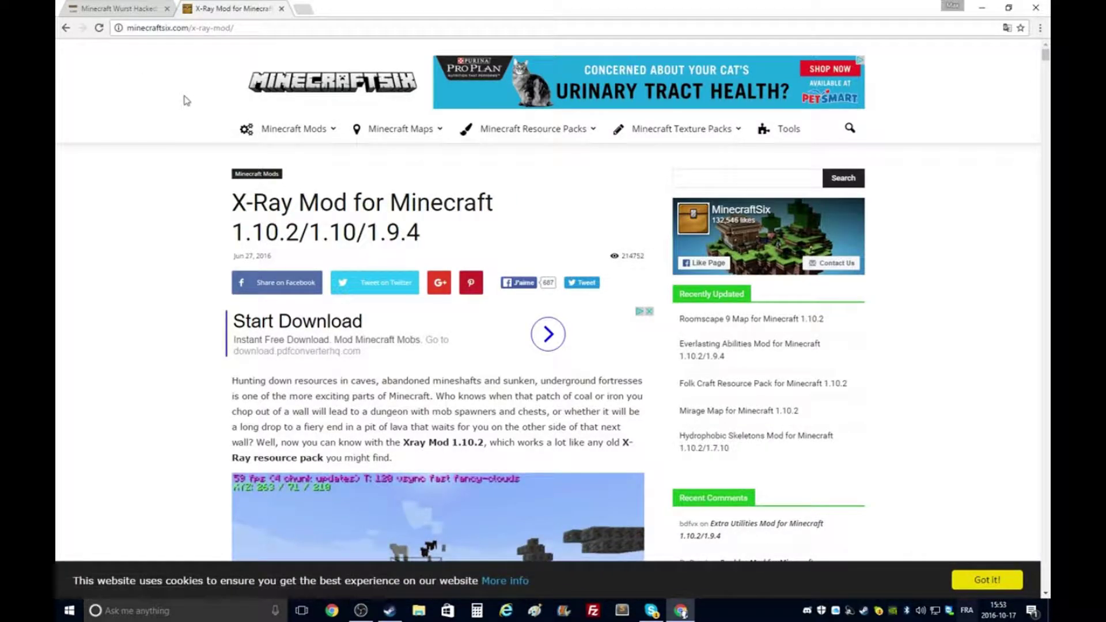
- Examine the X-Ray Mod page down to its install instructions and download links, and check the Wurst client downloads page
scroll(396, 195, "down", 8)
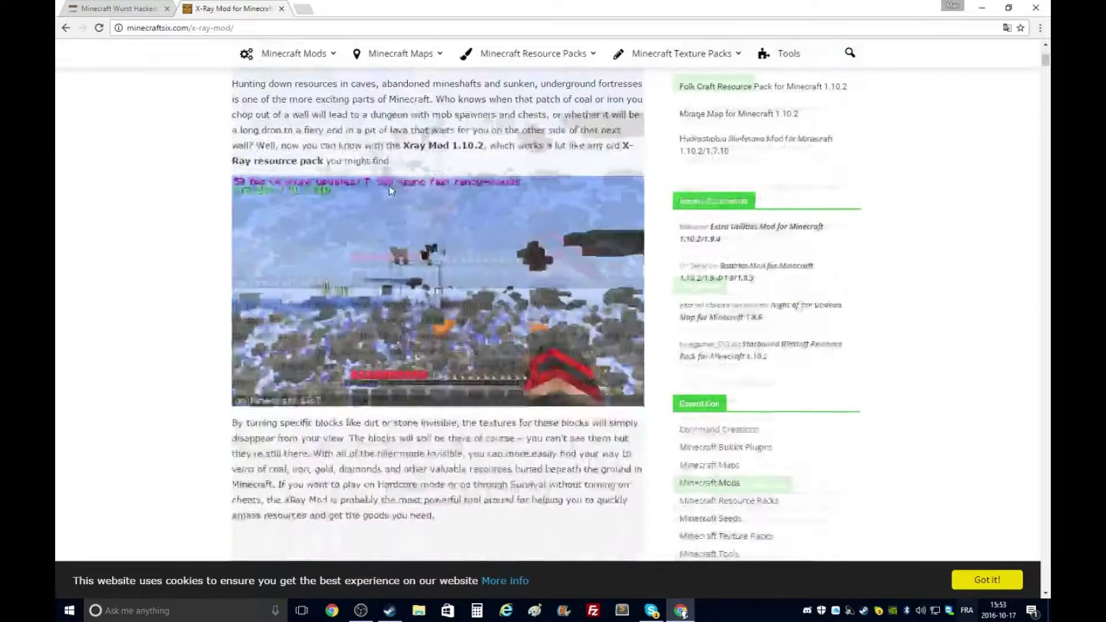
scroll(470, 271, "down", 3)
scroll(511, 421, "down", 15)
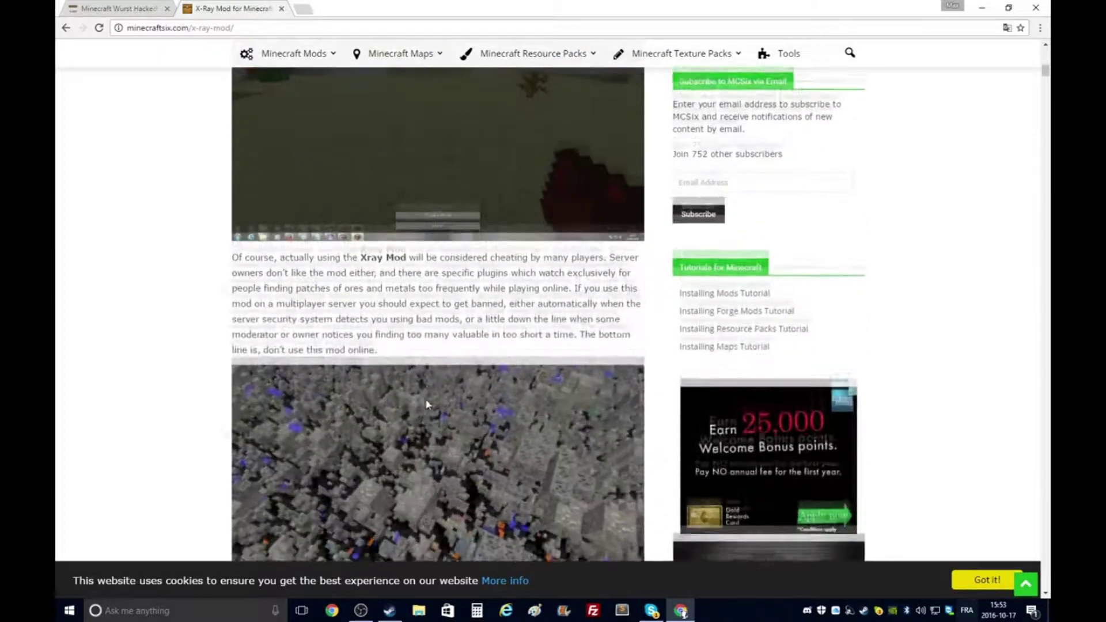
scroll(425, 398, "down", 3)
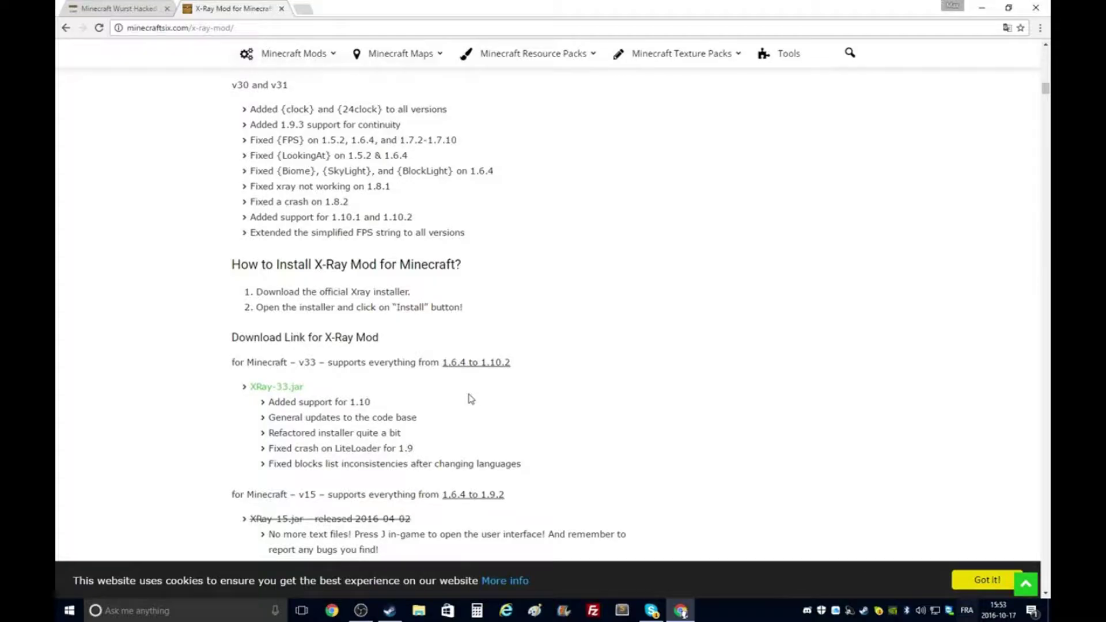
scroll(471, 399, "down", 5)
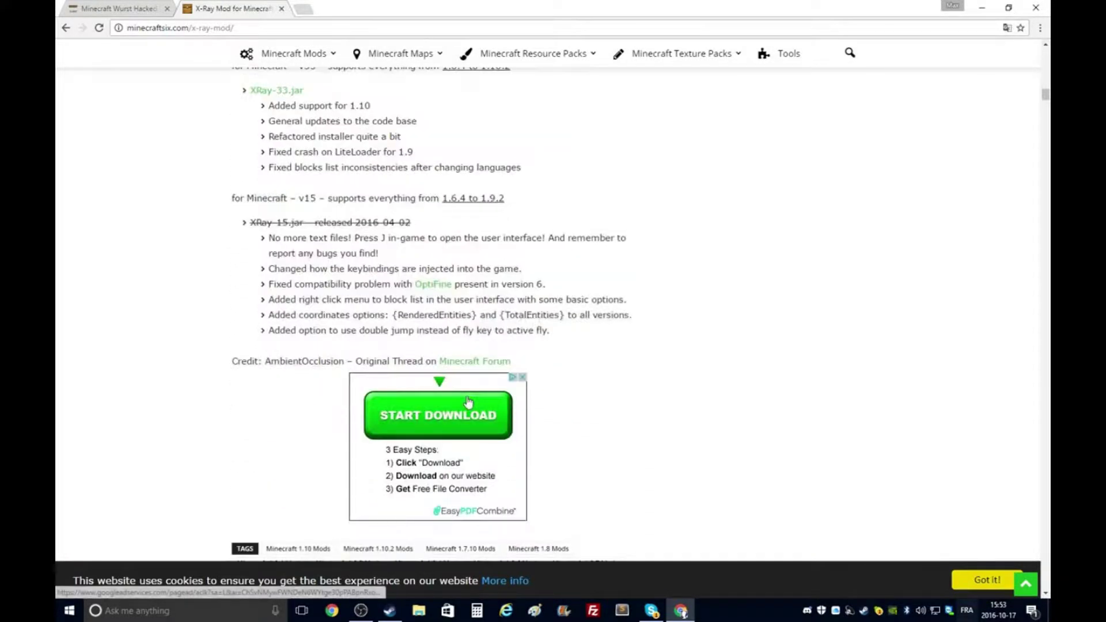
scroll(132, 245, "up", 2)
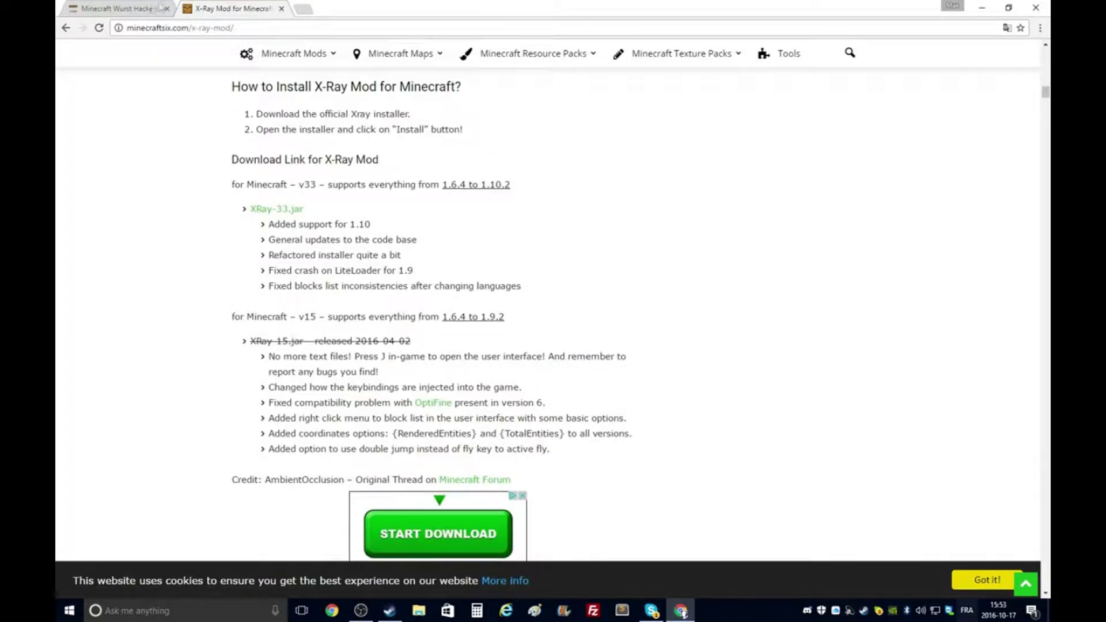
left_click(161, 7)
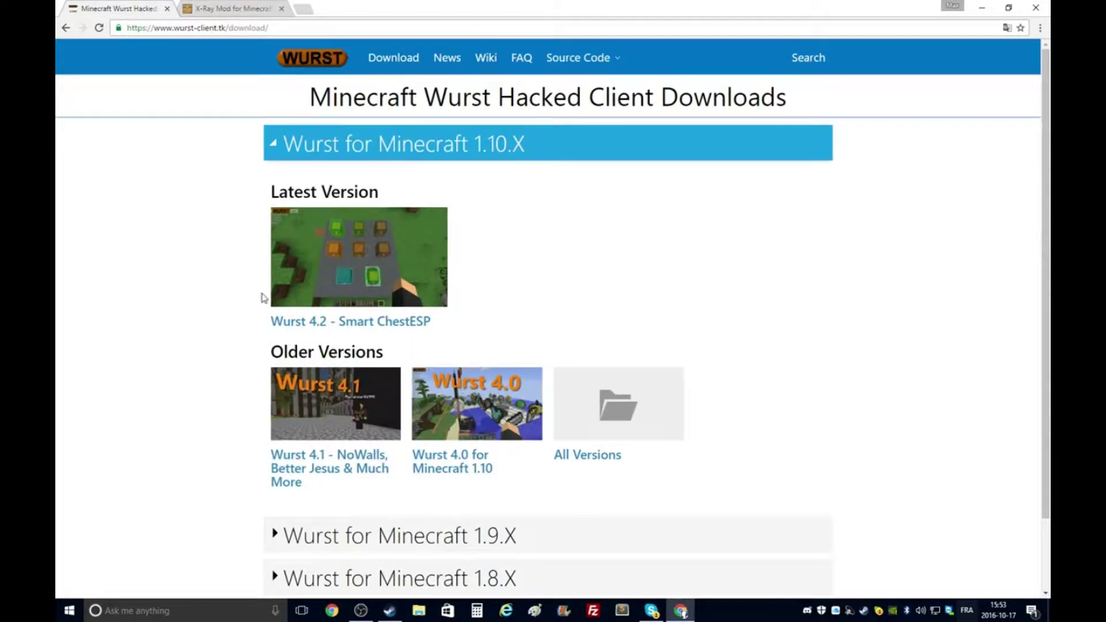
left_click(204, 9)
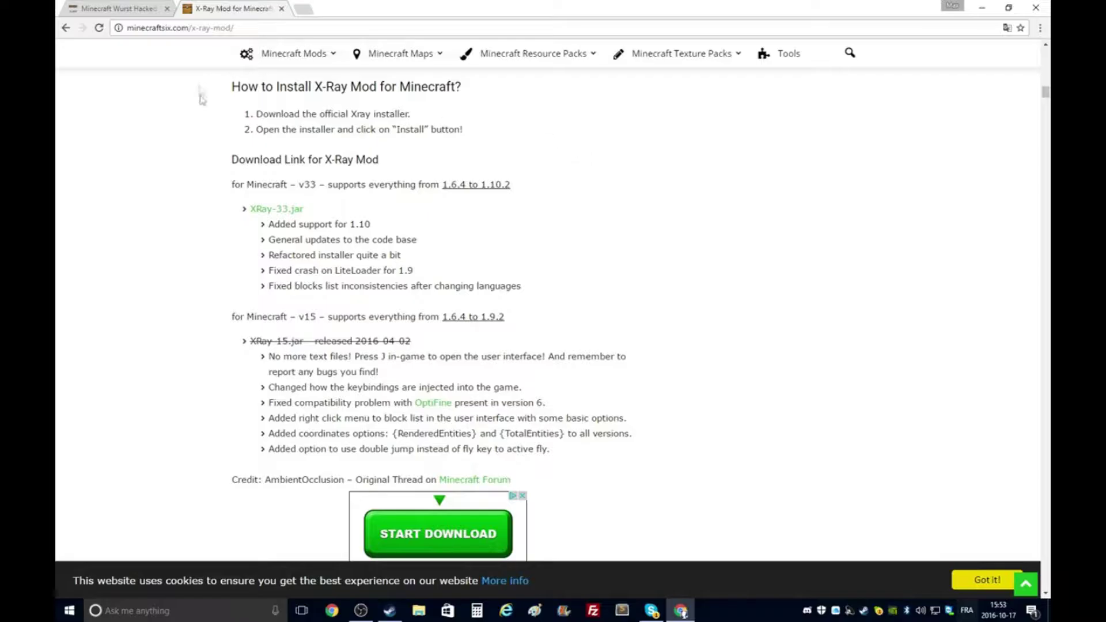
- Open the XRay-33.jar download link for the v33 release supporting Minecraft 1.6.4 to 1.10.2
scroll(233, 167, "up", 4)
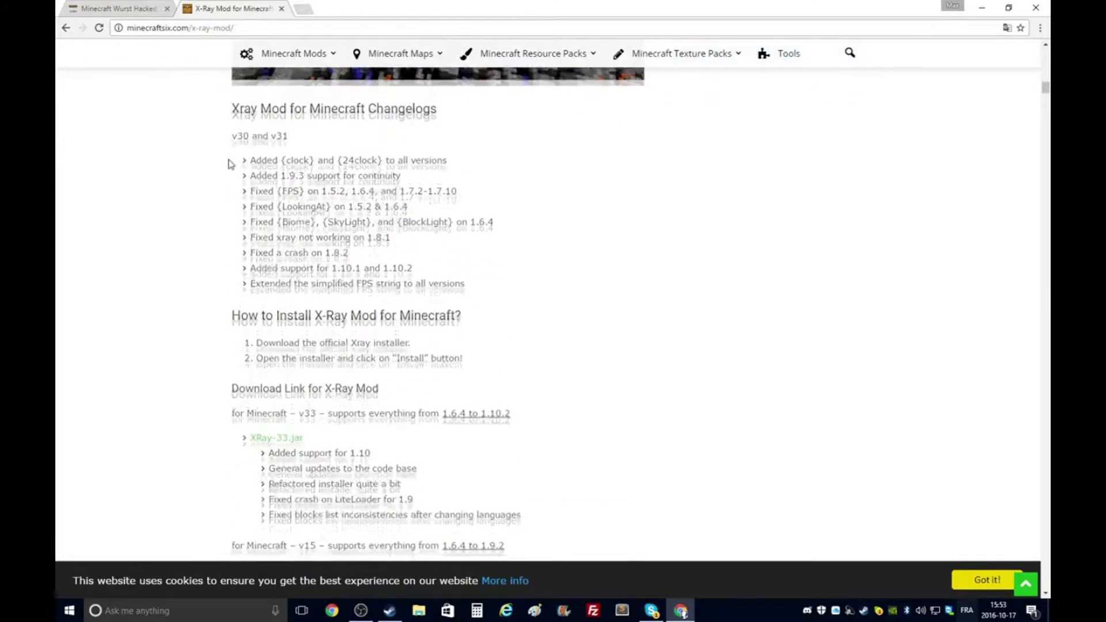
scroll(230, 168, "down", 2)
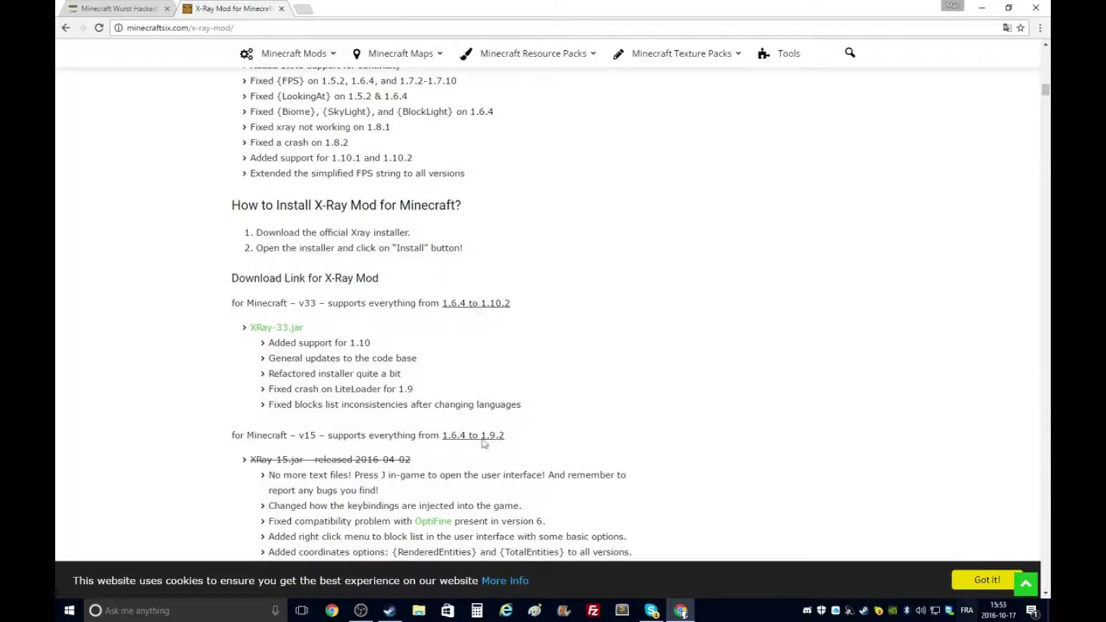
scroll(462, 397, "down", 3)
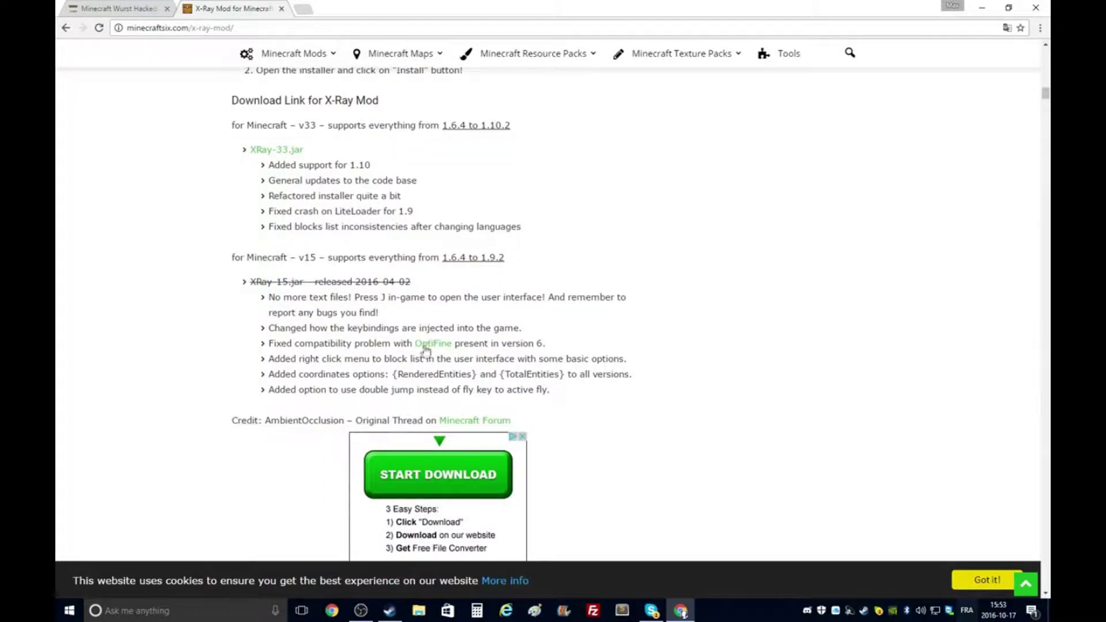
scroll(443, 403, "up", 2)
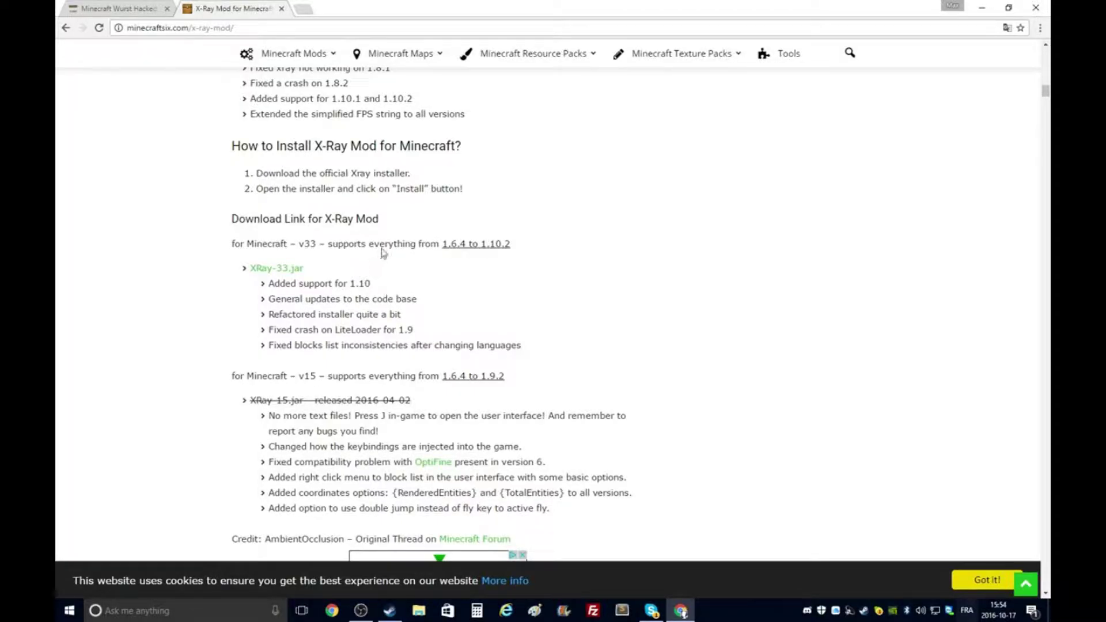
left_click(266, 270)
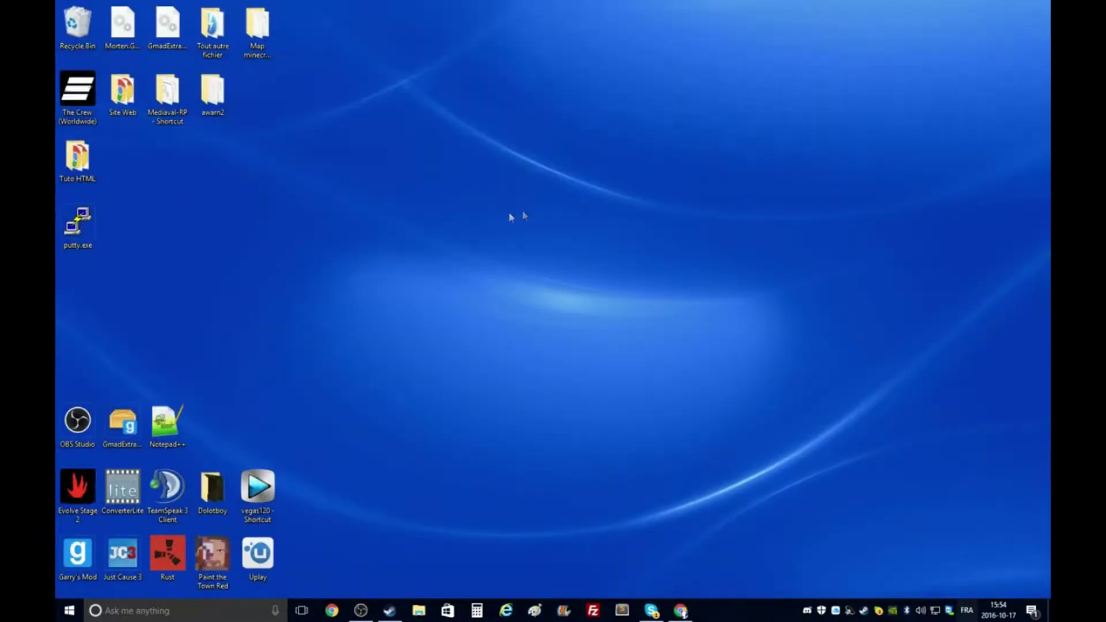
- Minimize the browser and launch Minecraft.exe from the "jeu" folder reached through the desktop
left_click(982, 8)
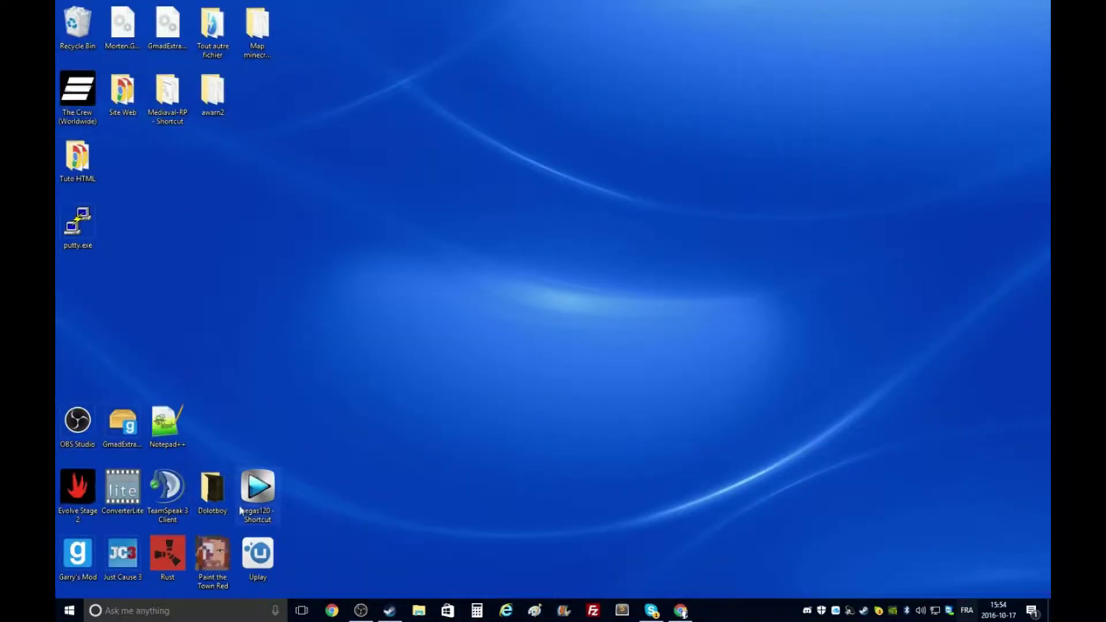
double_click(207, 493)
double_click(192, 140)
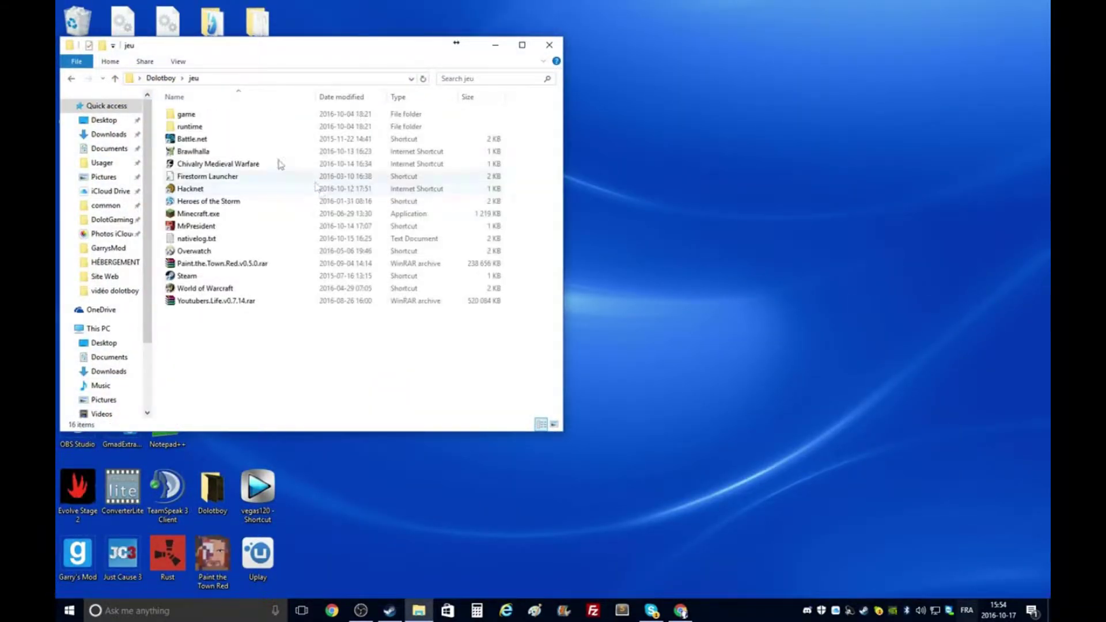
double_click(199, 214)
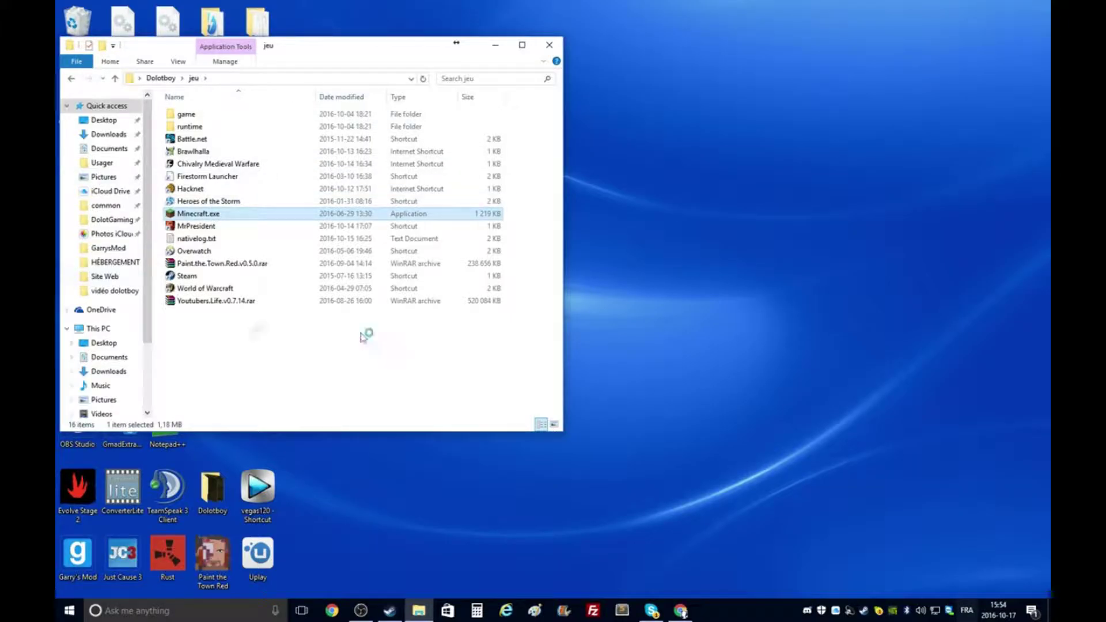
- Return to the browser, skip the adf.ly advertisement and keep the XRay-33.jar download
left_click(680, 610)
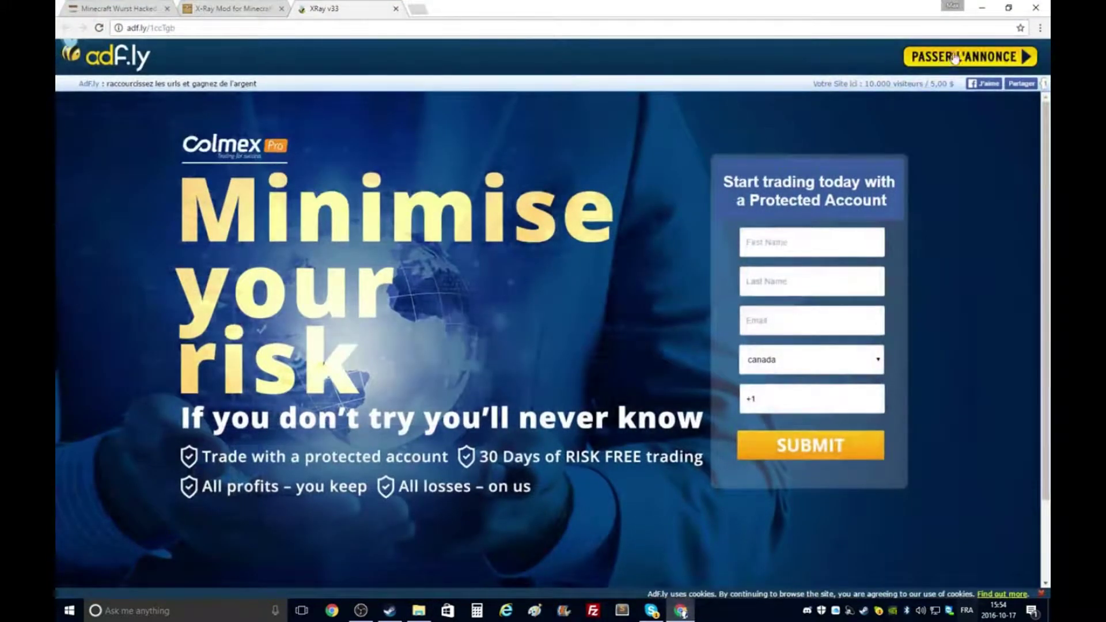
left_click(945, 60)
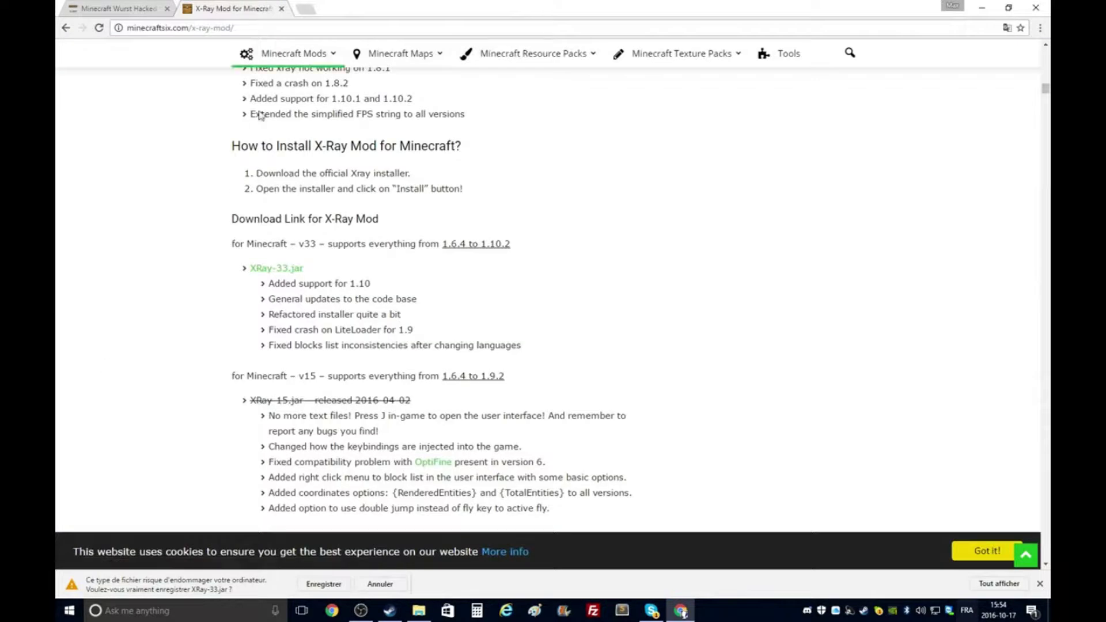
left_click(316, 584)
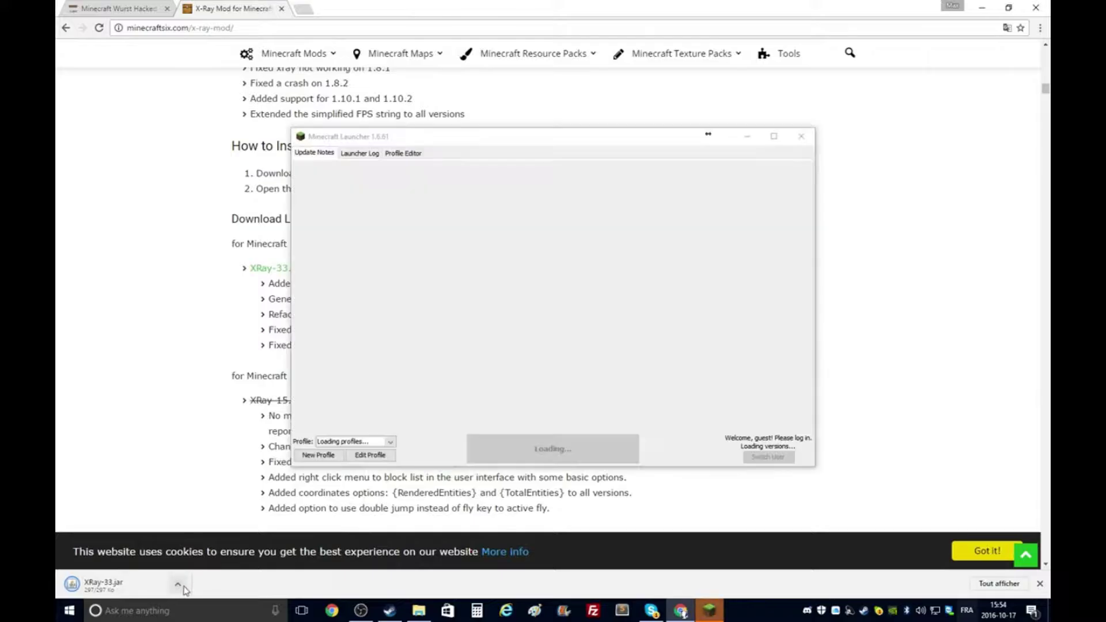
- Minimize the Minecraft Launcher window covering the X-Ray Mod download page
left_click(178, 584)
left_click(222, 496)
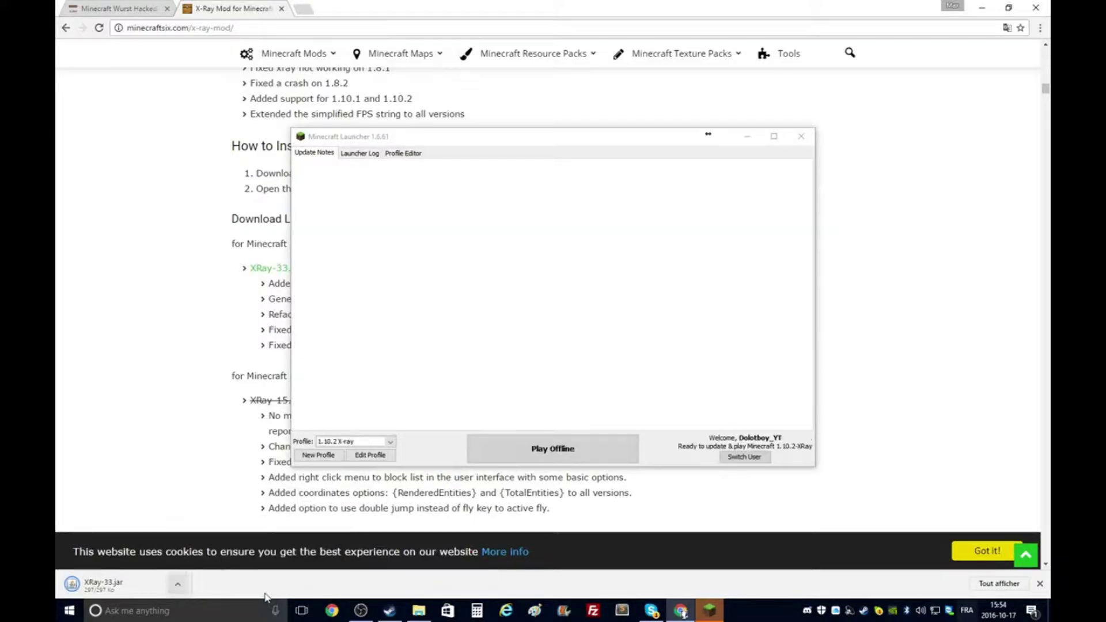
left_click(748, 137)
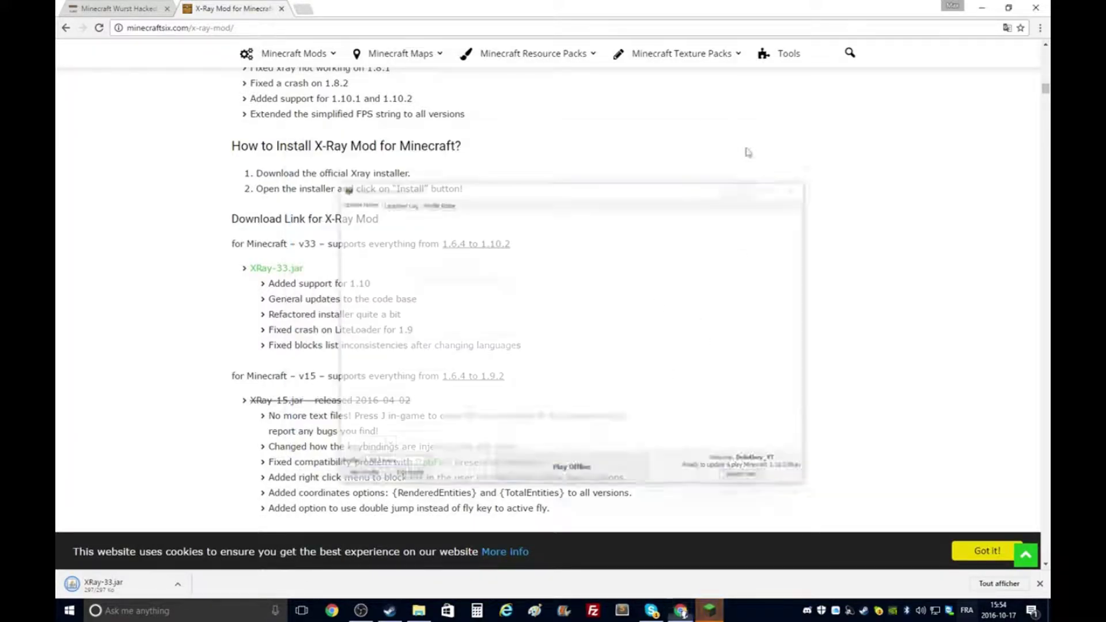
left_click(719, 616)
left_click(719, 616)
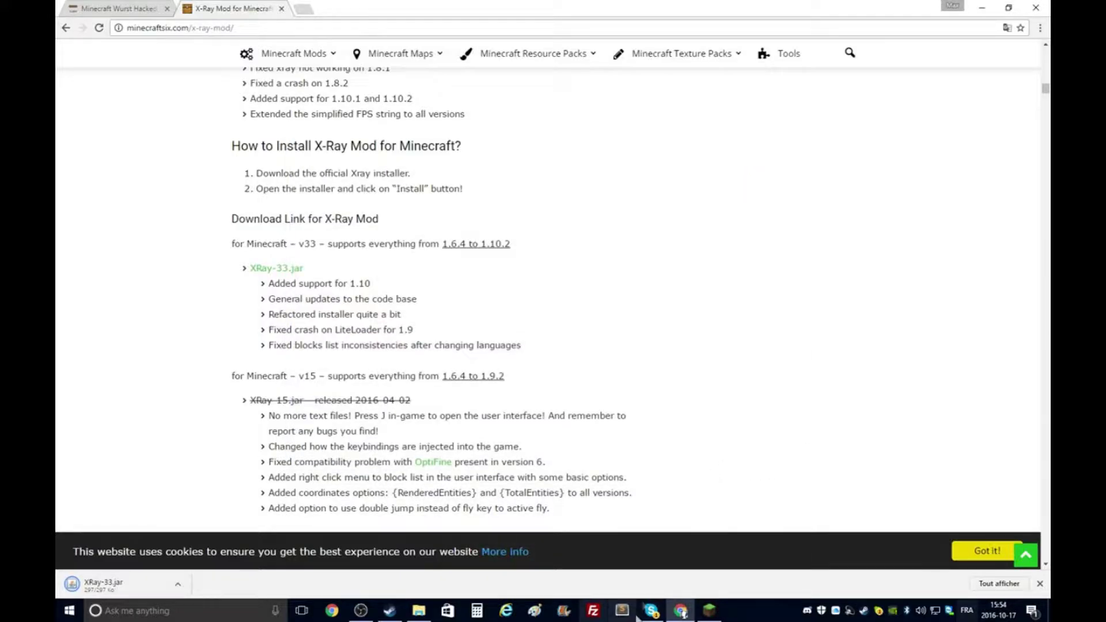
- Move the downloaded XRay-33.jar from the Downloads folder to the desktop and close the remaining "jeu" folder window
left_click(167, 588)
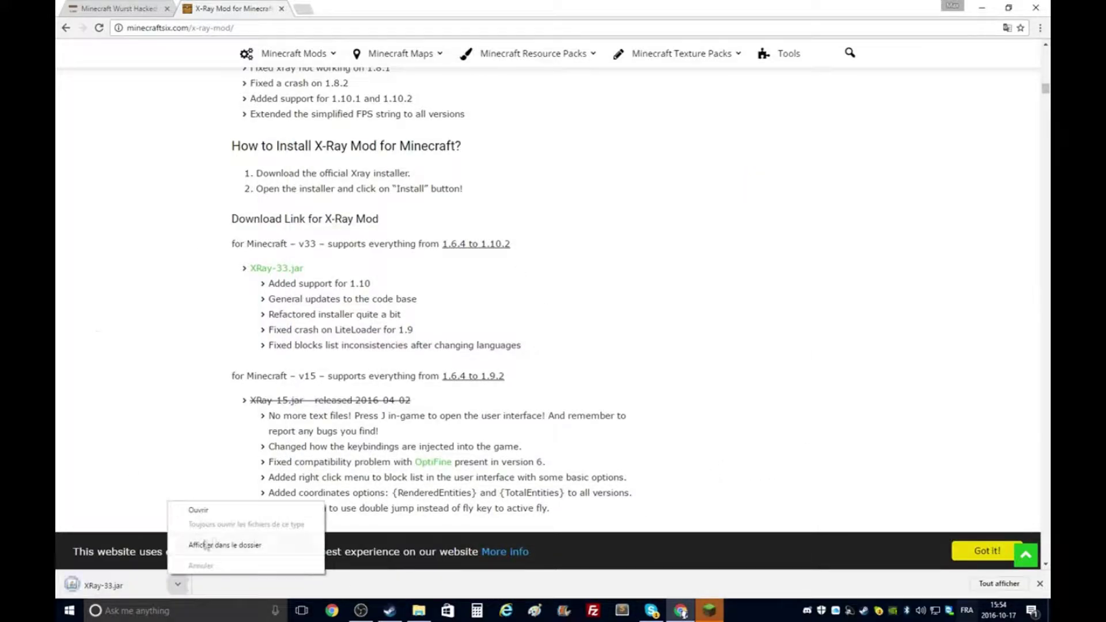
left_click(231, 546)
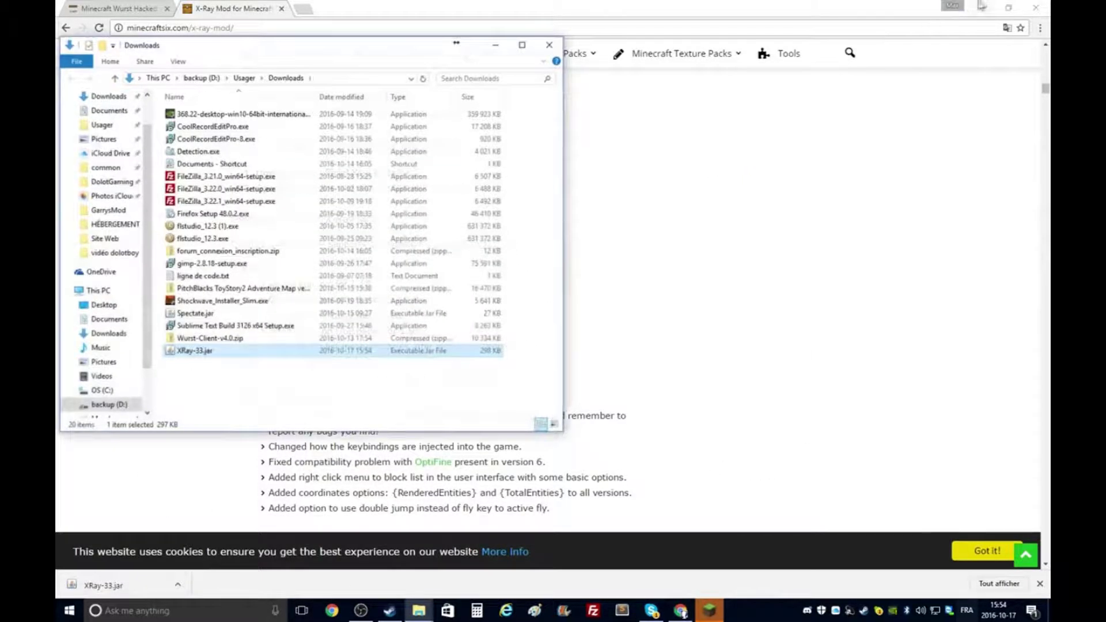
left_click(983, 7)
left_click_drag(278, 354, 620, 297)
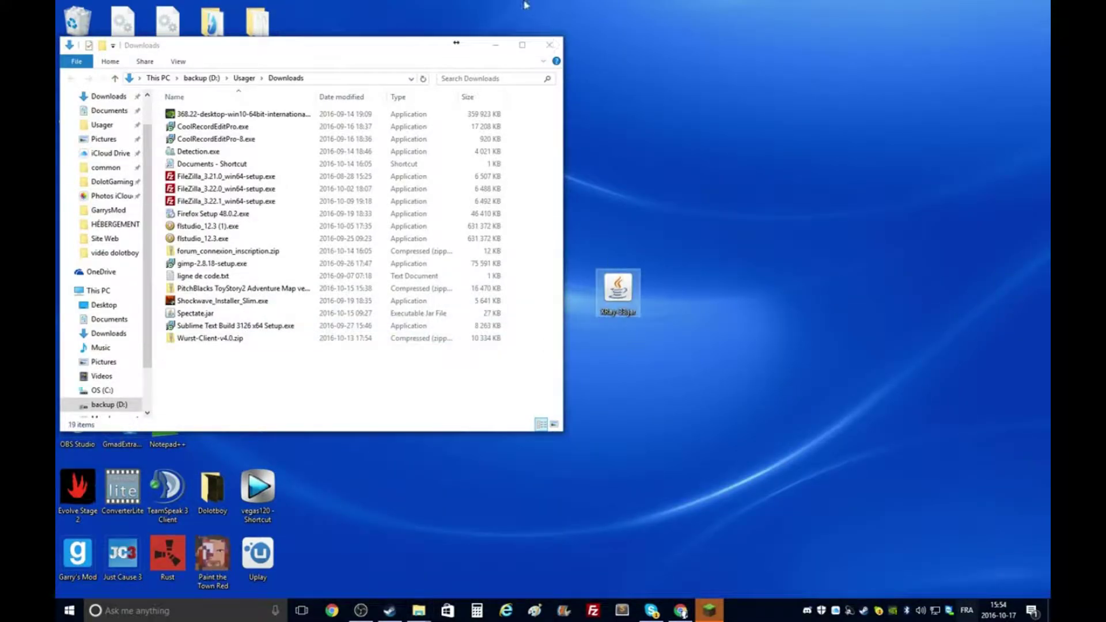
left_click(549, 44)
left_click_drag(594, 310, 596, 307)
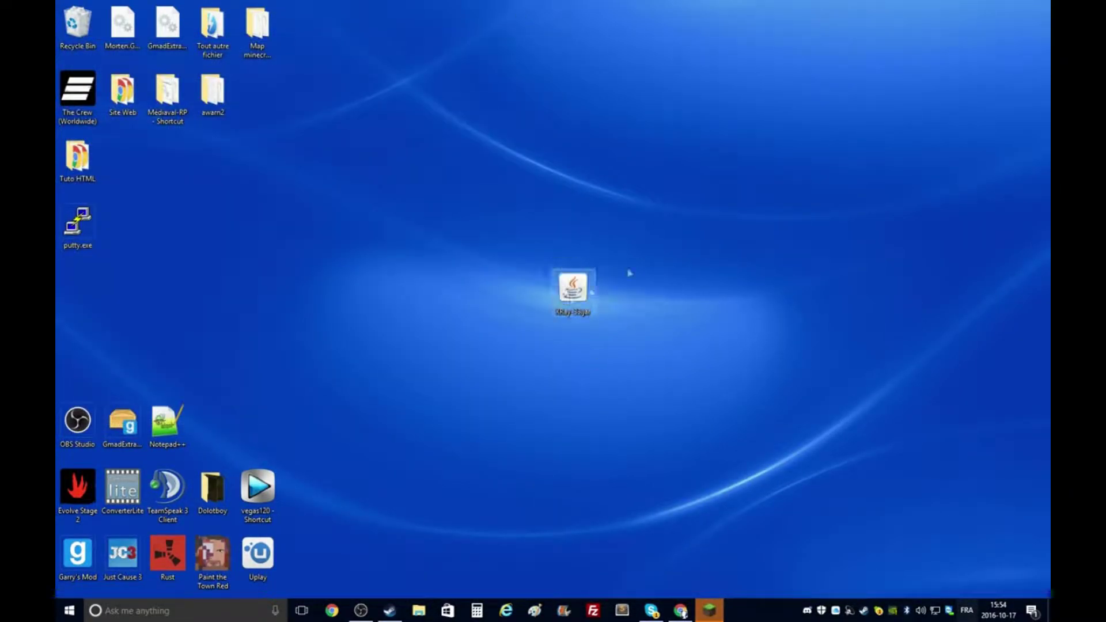
- Run XRay-33.jar from the desktop to start the XRay v33 installer
left_click(712, 612)
left_click(713, 613)
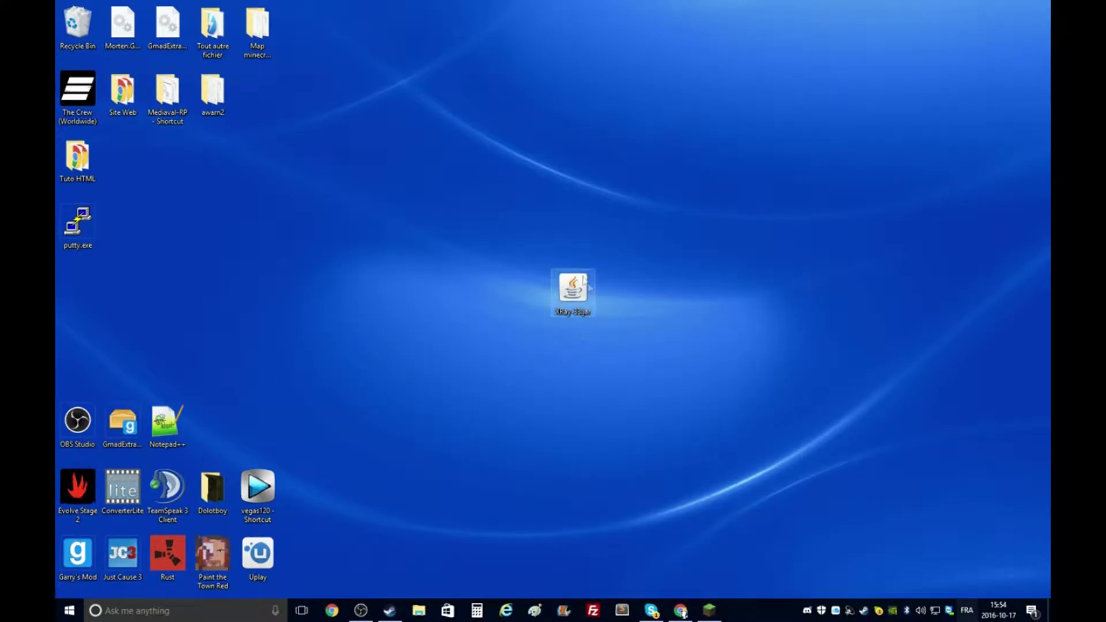
double_click(578, 296)
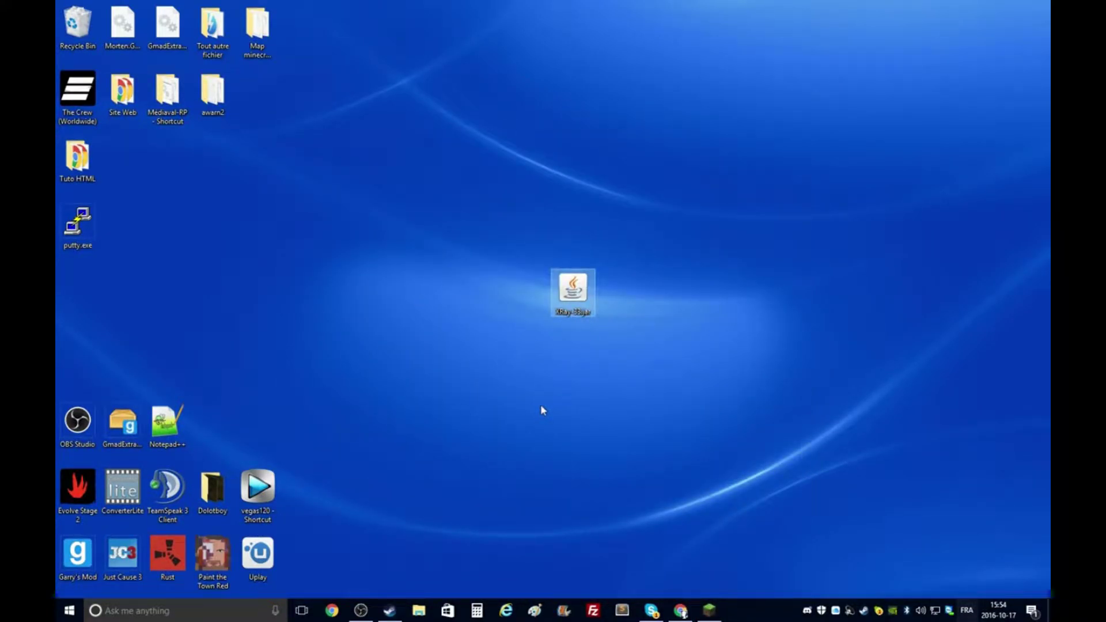
right_click(577, 299)
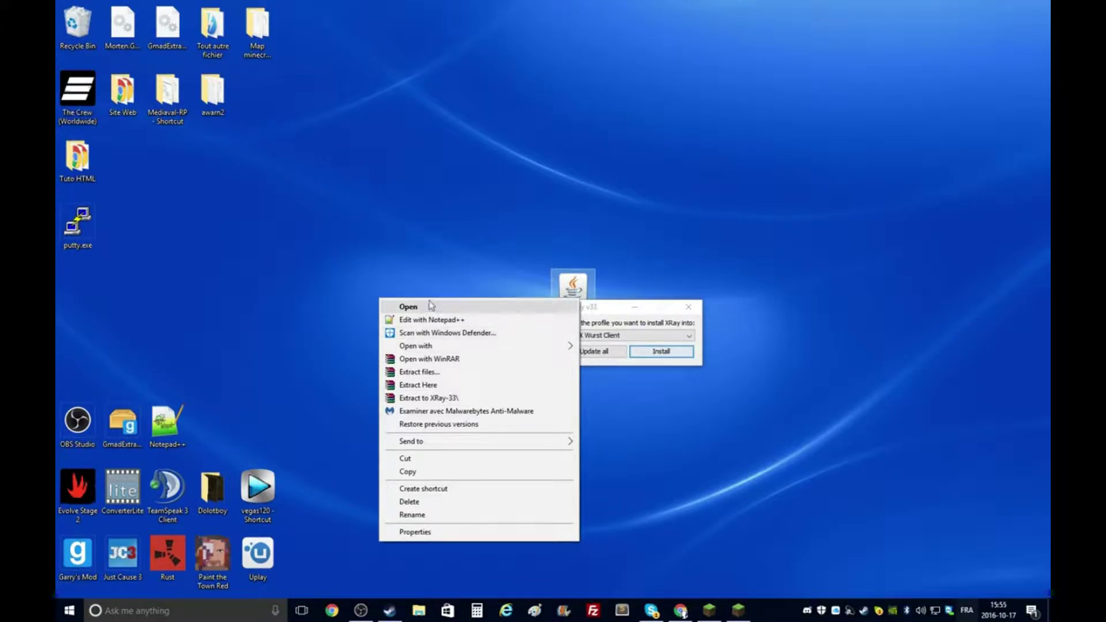
left_click(427, 269)
- Look through the profiles offered as installation targets in the XRay v33 installer
left_click(639, 335)
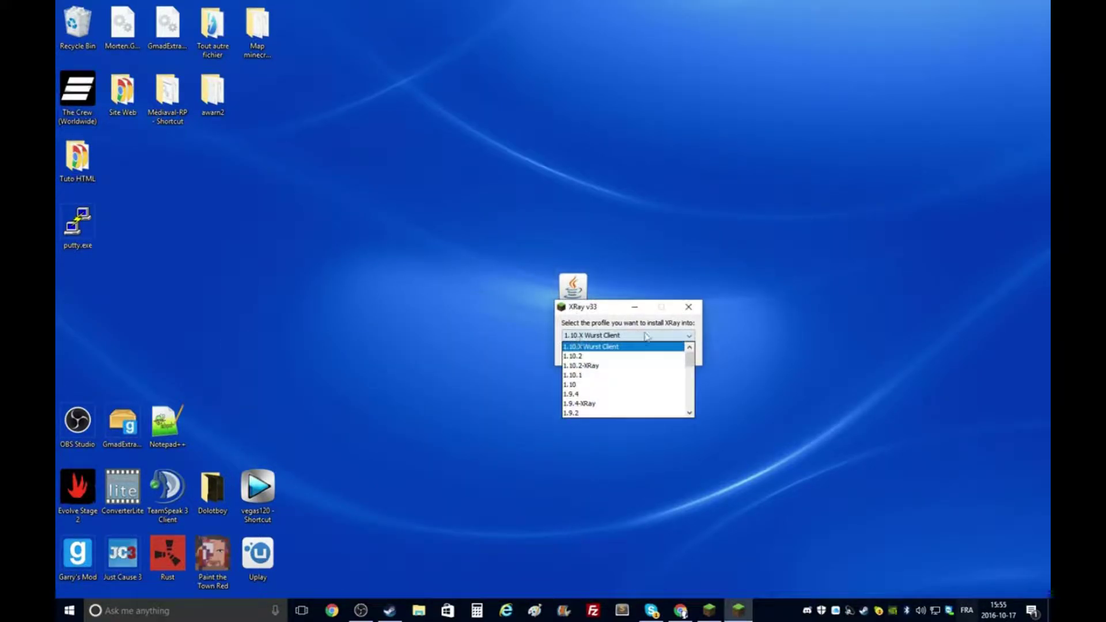
left_click(611, 334)
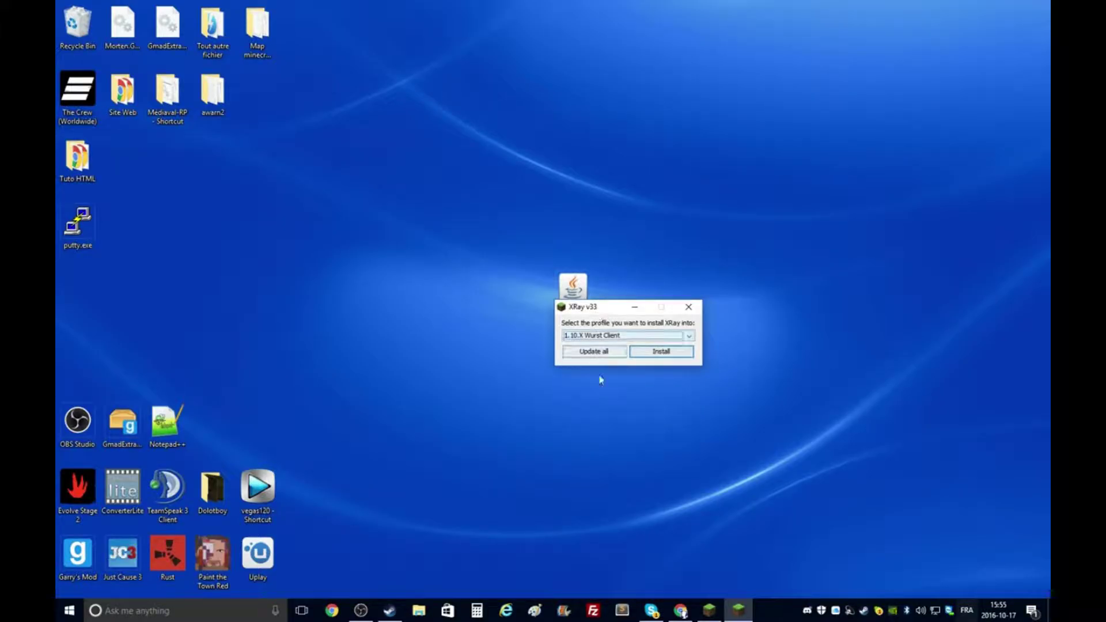
left_click(585, 337)
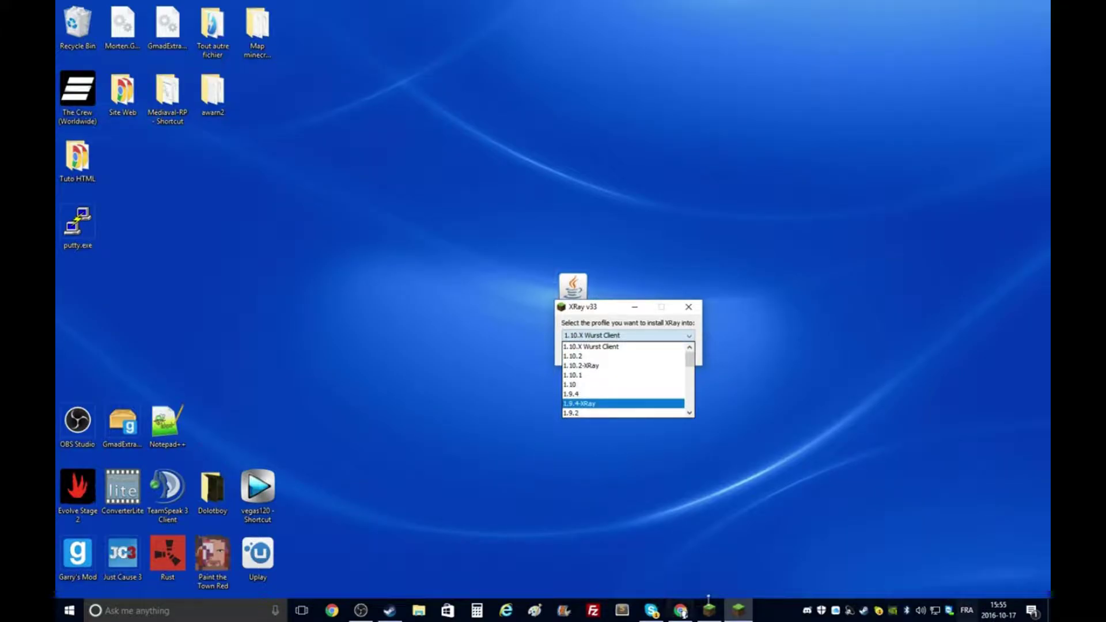
- Switch to the Minecraft Launcher, select the Xray 1.9.4_ profile and minimize the launcher
left_click(710, 611)
left_click(367, 442)
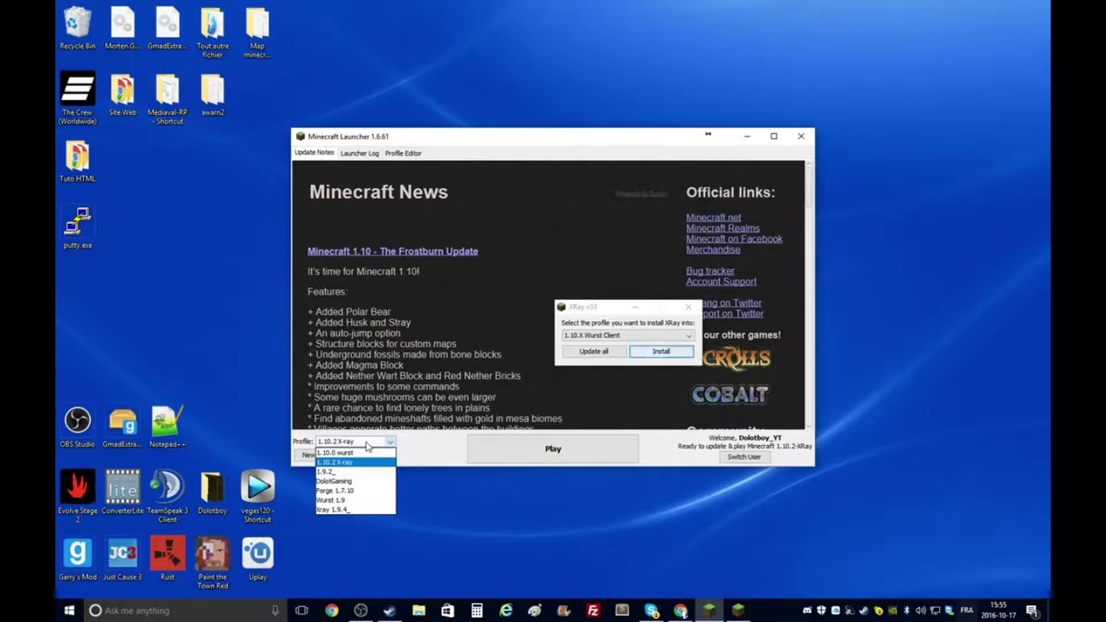
left_click(360, 510)
left_click(747, 136)
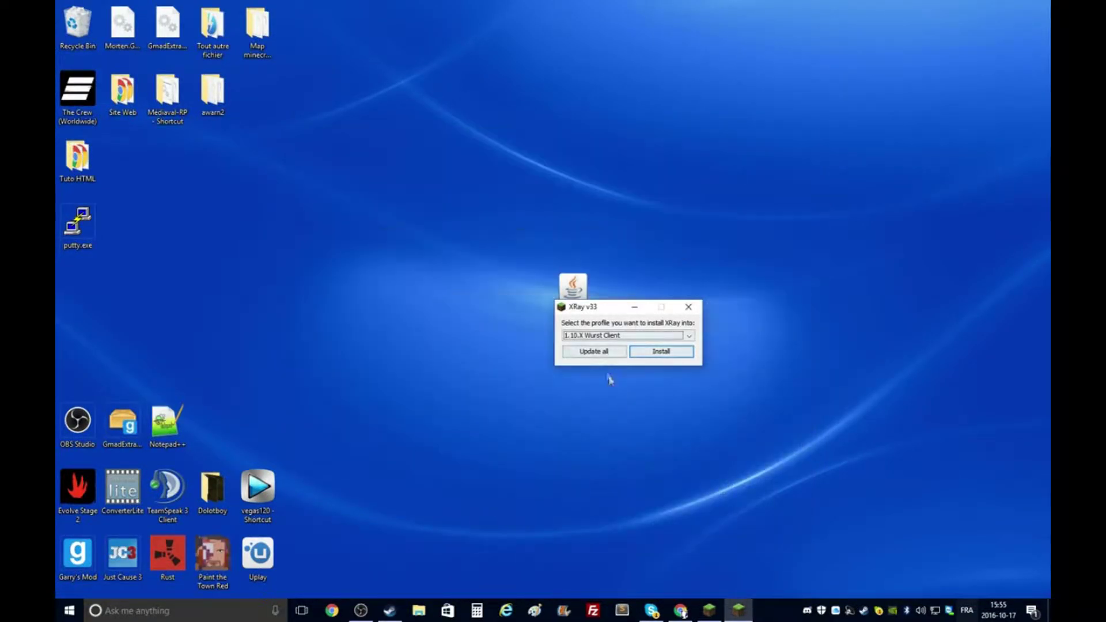
- Choose 1.9.4-XRay as the target profile in the XRay v33 installer, run the update and dismiss the completion message
left_click(600, 337)
left_click(594, 394)
left_click(593, 354)
left_click(661, 352)
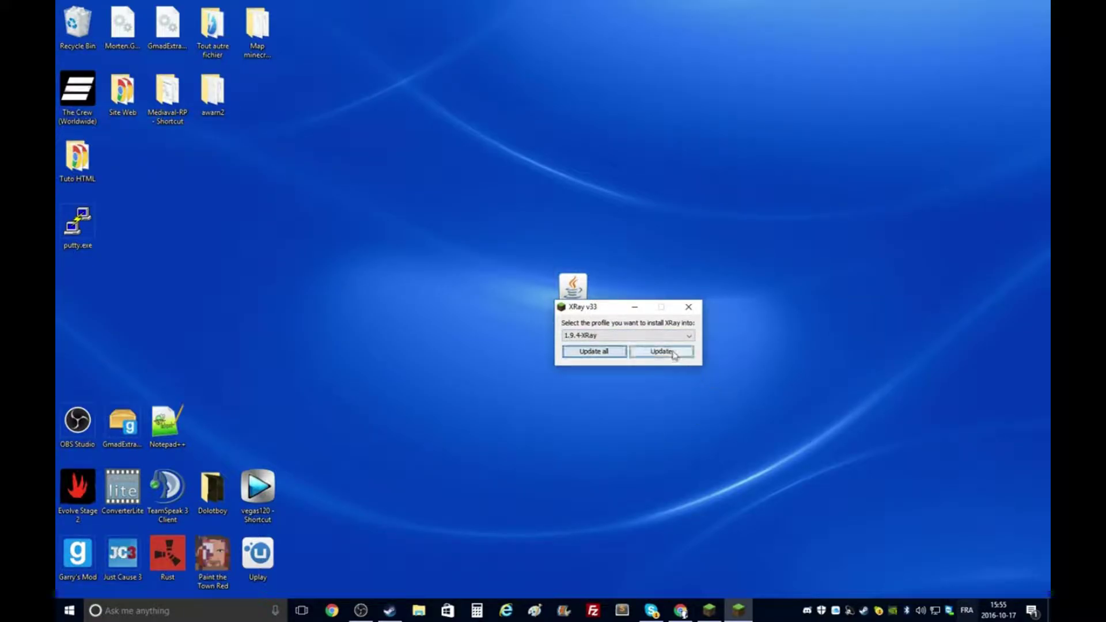
left_click(580, 353)
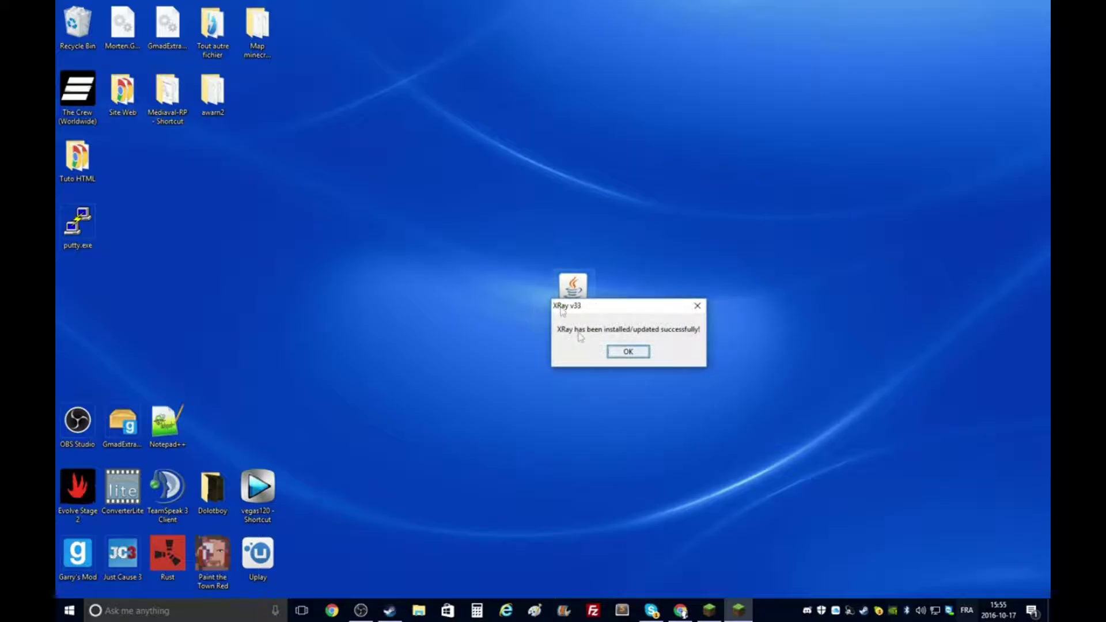
left_click(633, 352)
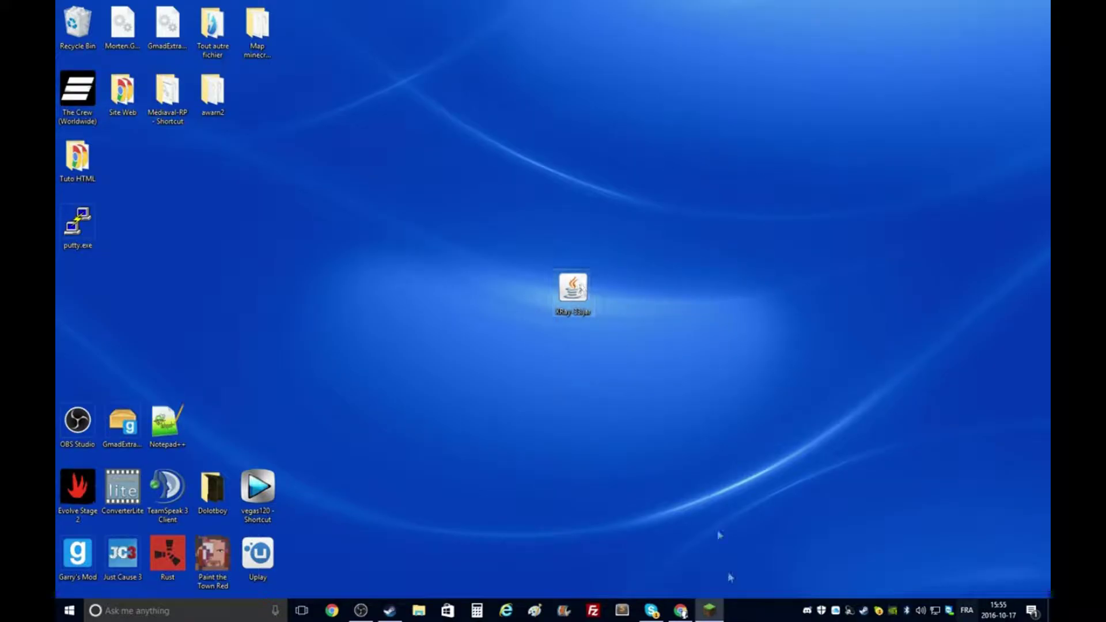
- Restart the Minecraft Launcher with the Xray 1.9.4_ profile selected, reopening Minecraft.exe from the "jeu" folder inside the Dolotboy folder
left_click(710, 611)
left_click(364, 442)
left_click(358, 510)
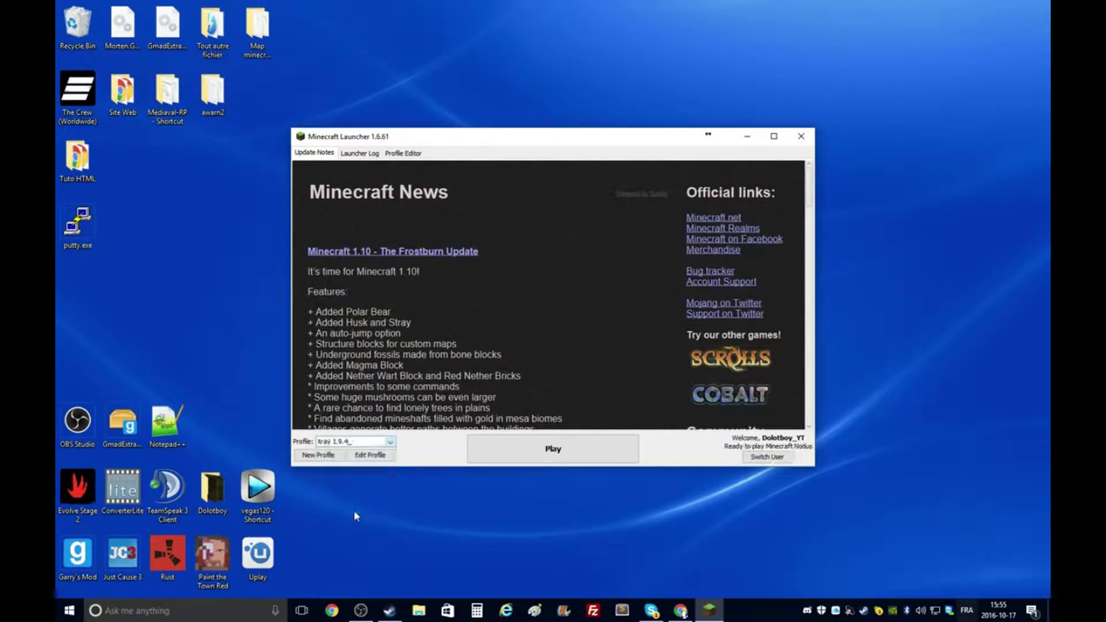
left_click(799, 138)
double_click(212, 490)
double_click(211, 139)
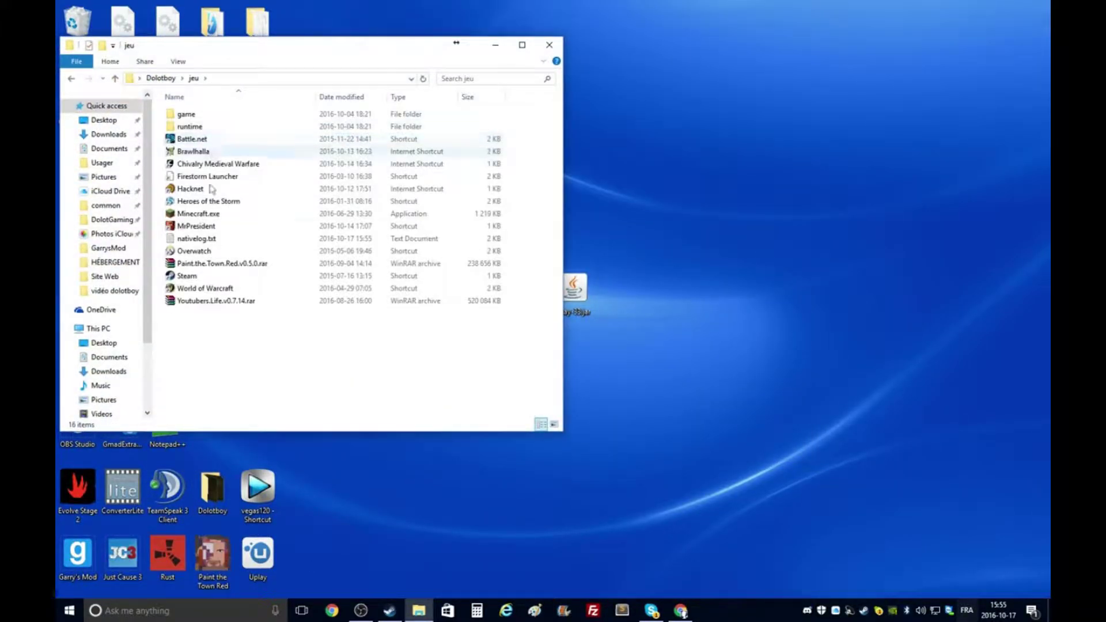
double_click(205, 213)
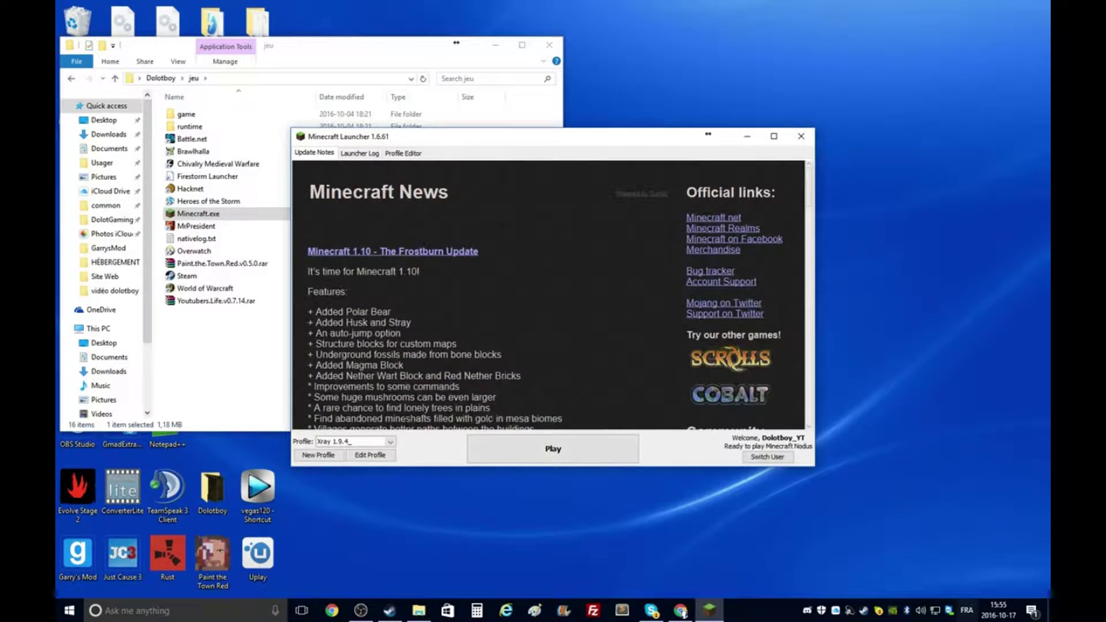
- Examine the versions available for the Xray 1.9.4_ profile in the Profile Editor and close it without saving
left_click(362, 456)
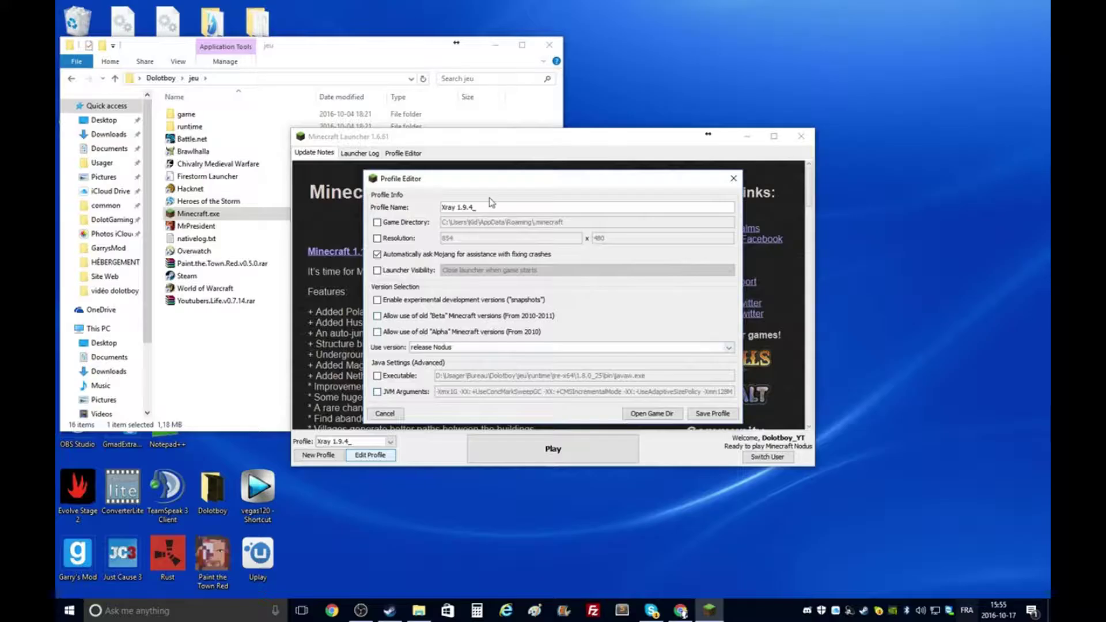
left_click(490, 347)
left_click(496, 358)
left_click(490, 347)
left_click(474, 357)
left_click(472, 348)
scroll(697, 373, "up", 4)
left_click_drag(729, 387, 728, 368)
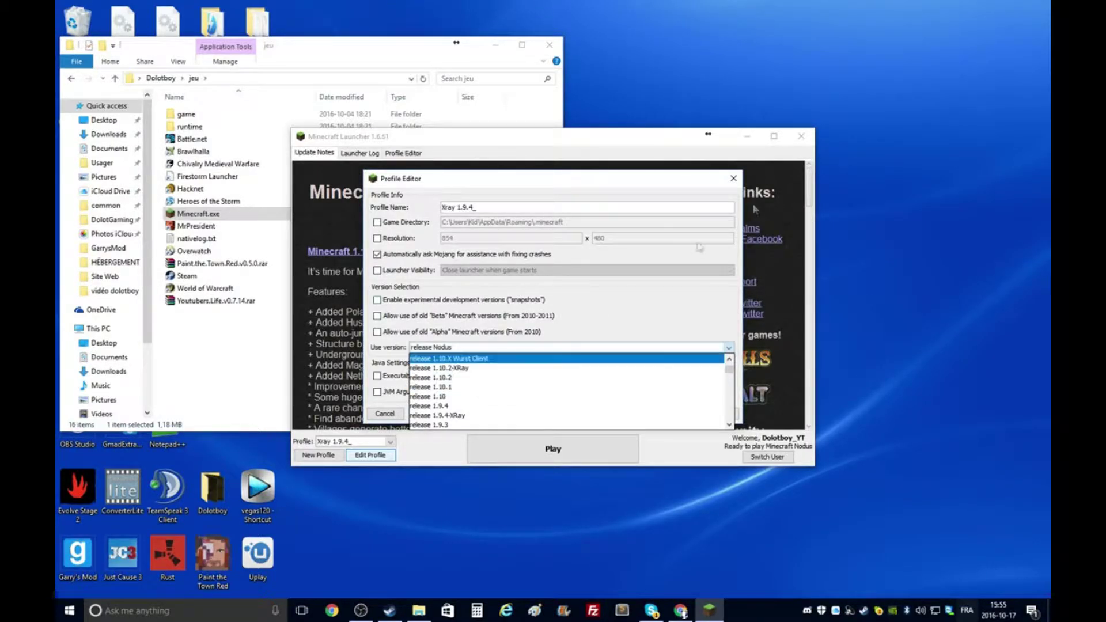
left_click(733, 178)
left_click(734, 178)
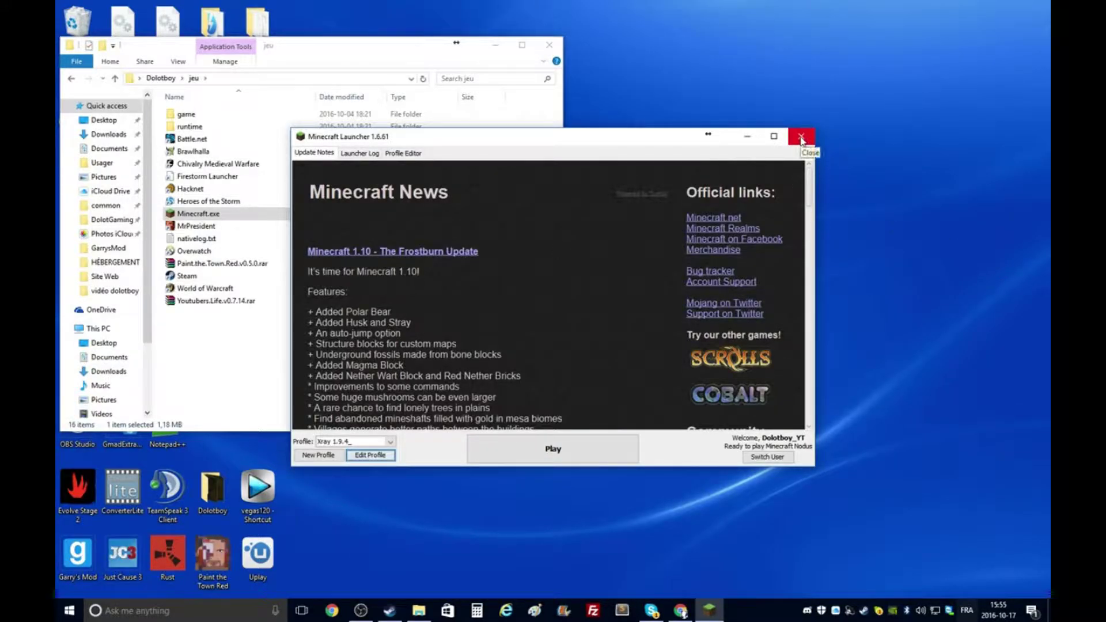
- Launch the game with the 1.10.2 X-ray profile, and clear the launcher and "jeu" folder windows from the desktop
left_click(377, 441)
left_click(352, 462)
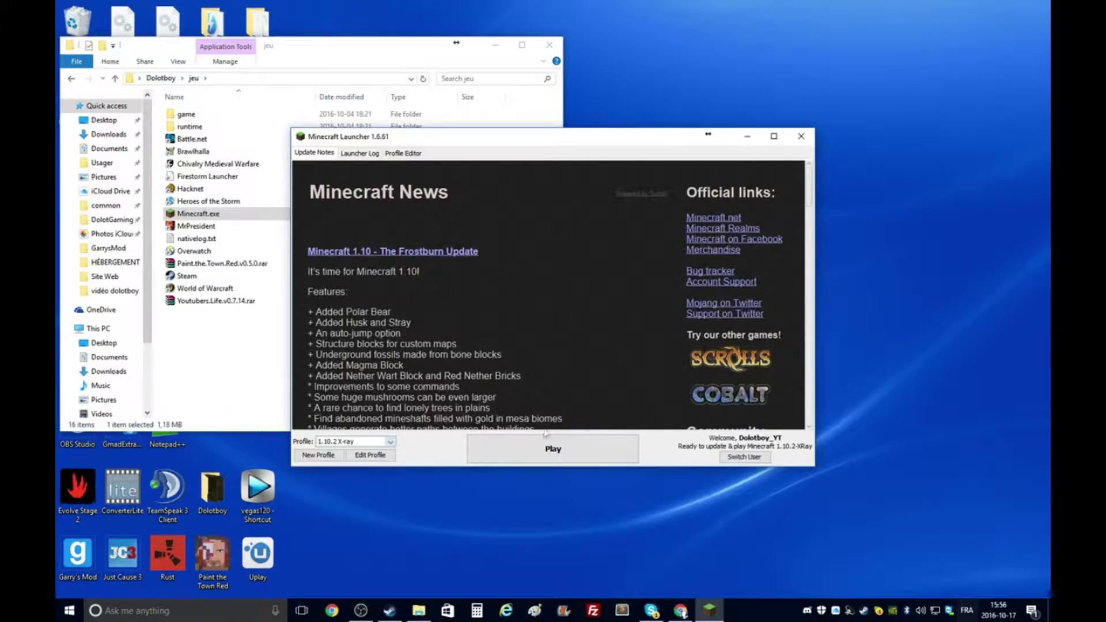
left_click(552, 448)
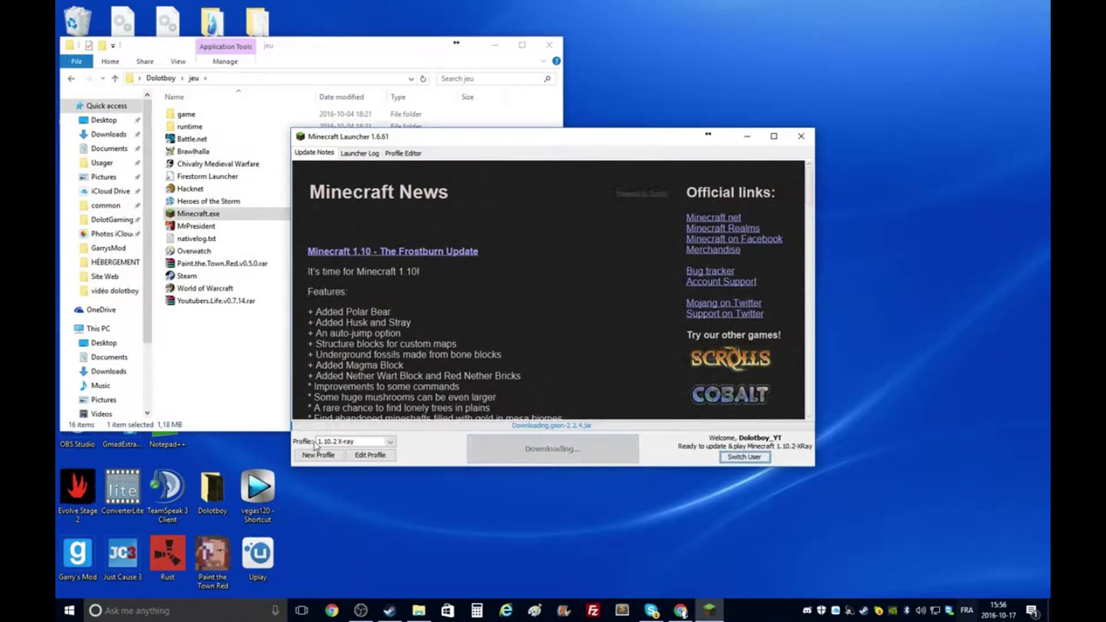
left_click(748, 140)
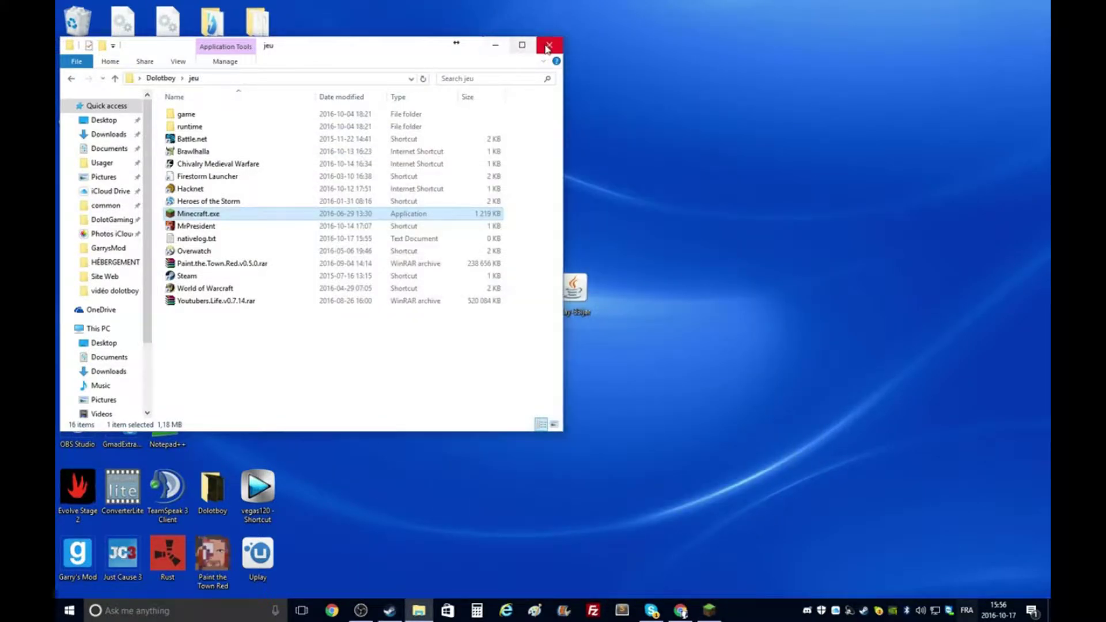
left_click(547, 47)
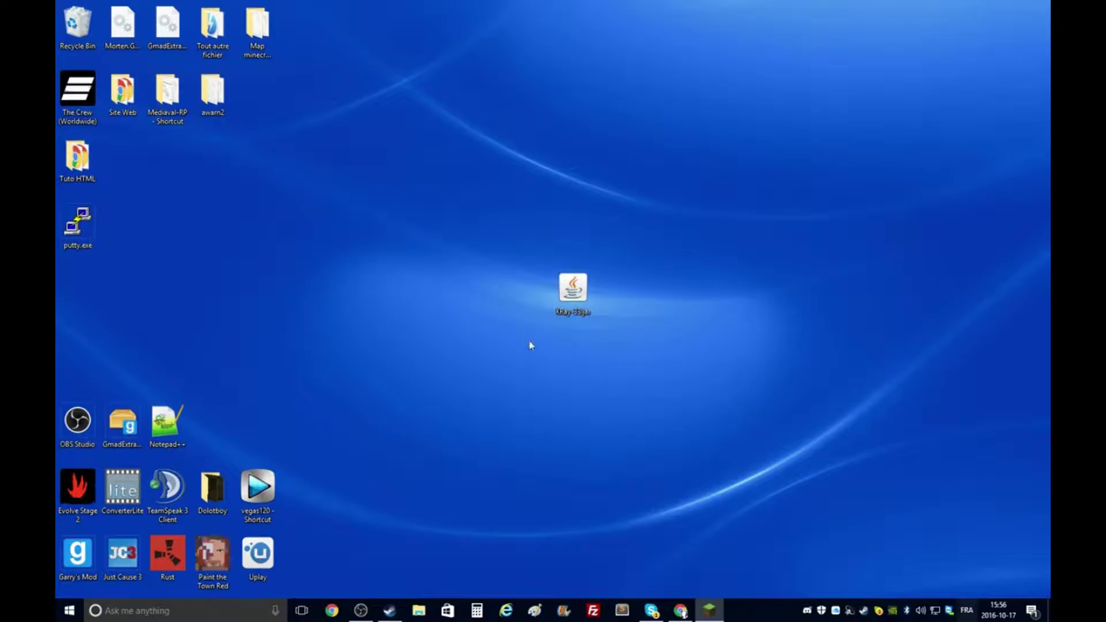
left_click(709, 612)
left_click(708, 617)
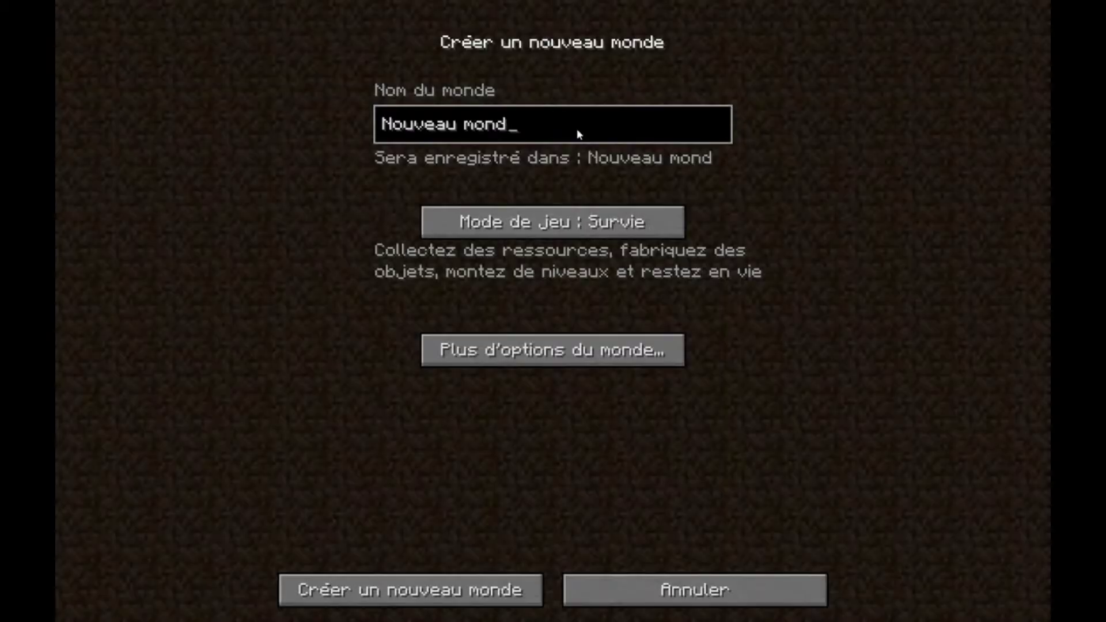
- Replace the default name of the new Minecraft world with Blablabla
key("BackSpace")
key("BackSpace")
key("BackSpace")
key("BackSpace")
key("BackSpace")
key("BackSpace")
key("BackSpace")
key("BackSpace")
key("BackSpace")
key("BackSpace")
key("BackSpace")
key("BackSpace")
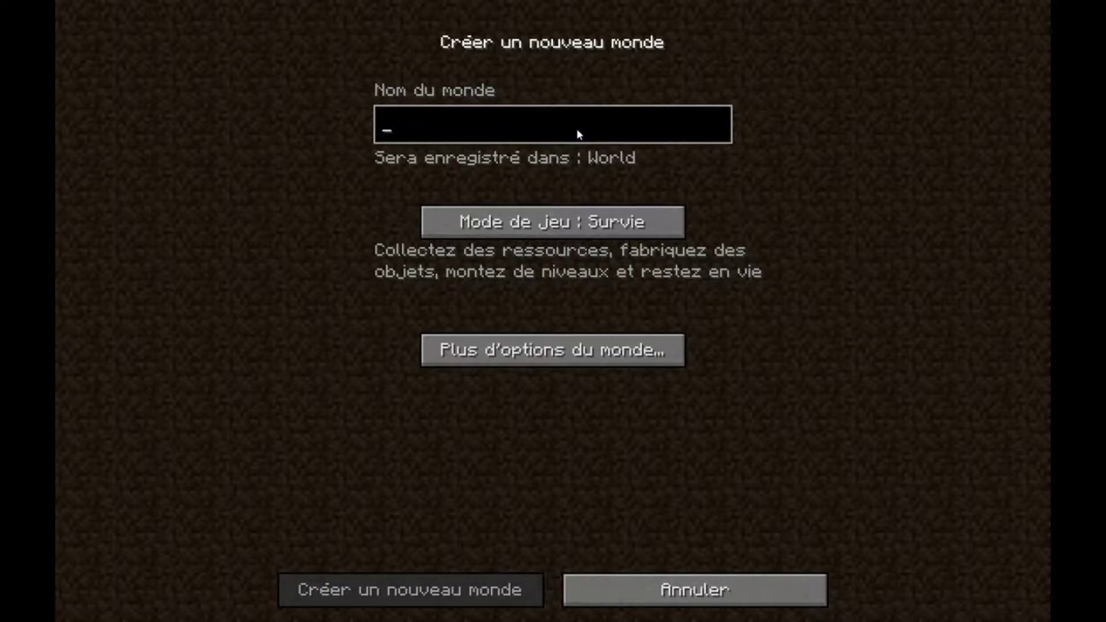
type("Blabla")
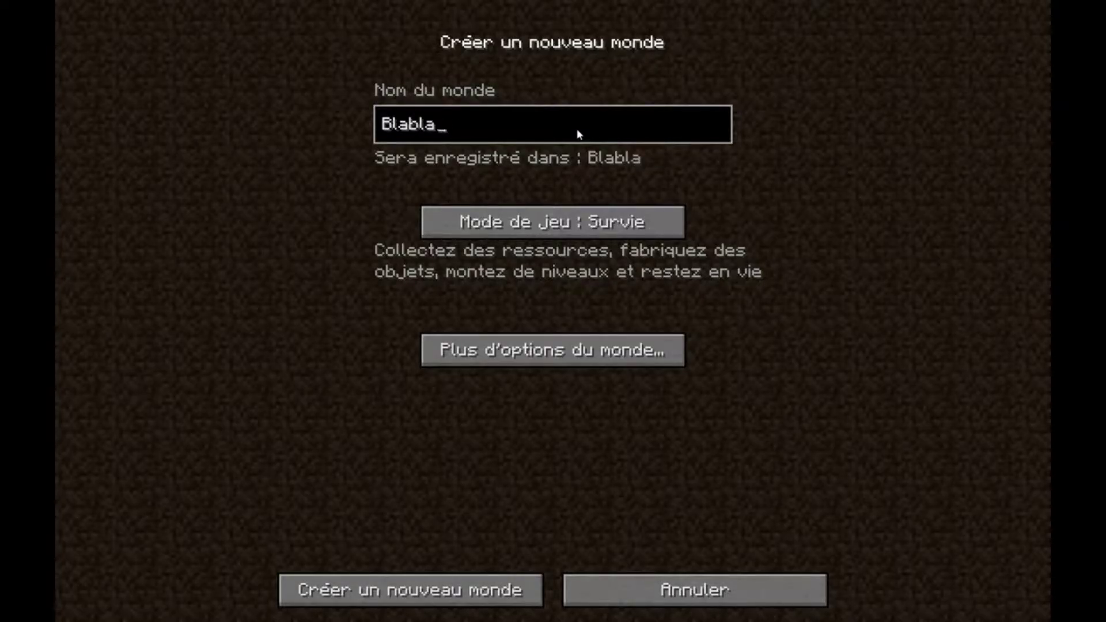
type("bla")
key("BackSpace")
key("BackSpace")
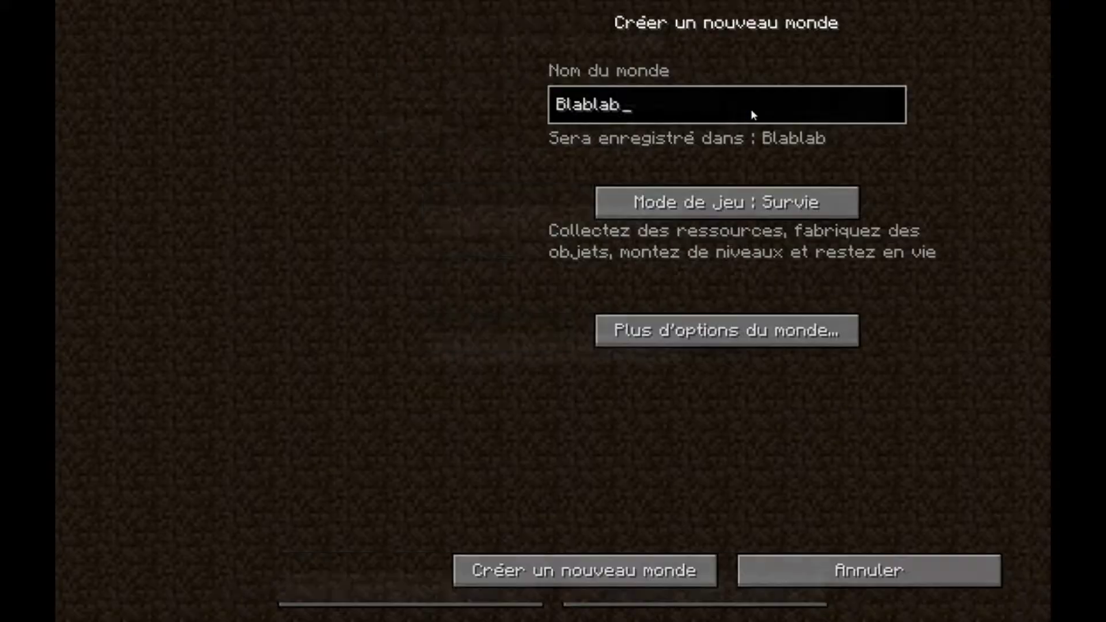
type("la")
- Cycle the game mode back to Survie and create the new world
left_click(607, 227)
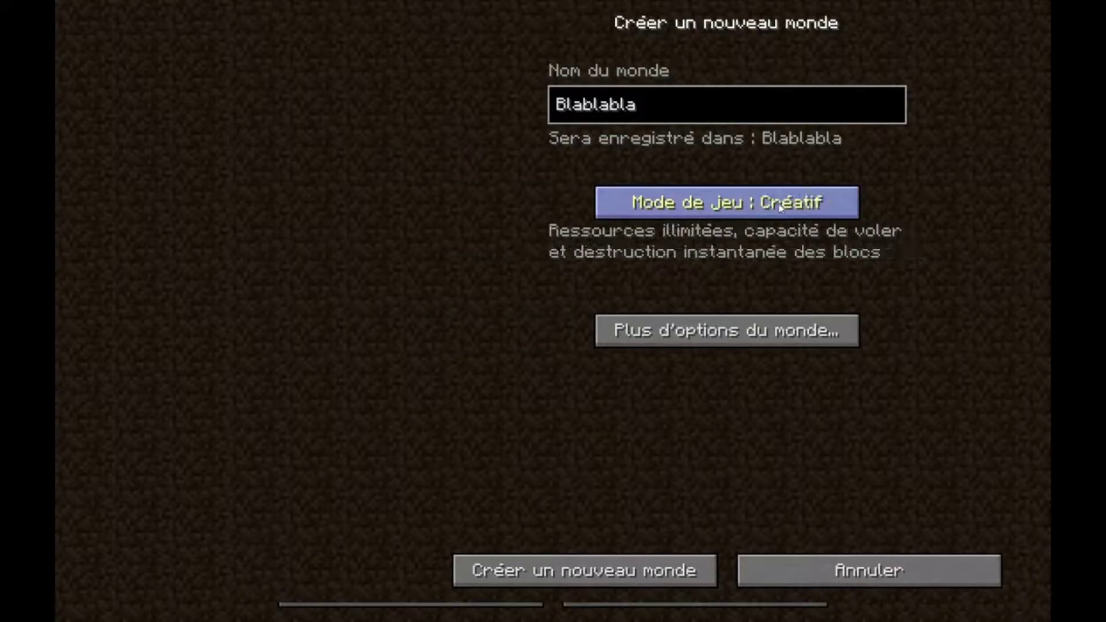
left_click(735, 209)
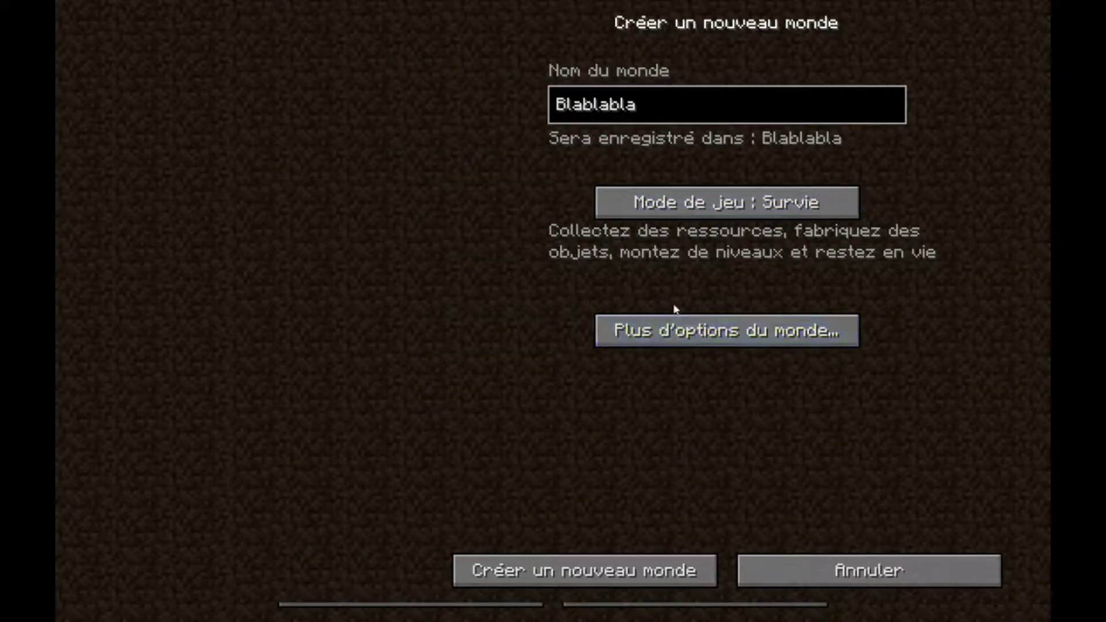
left_click(643, 548)
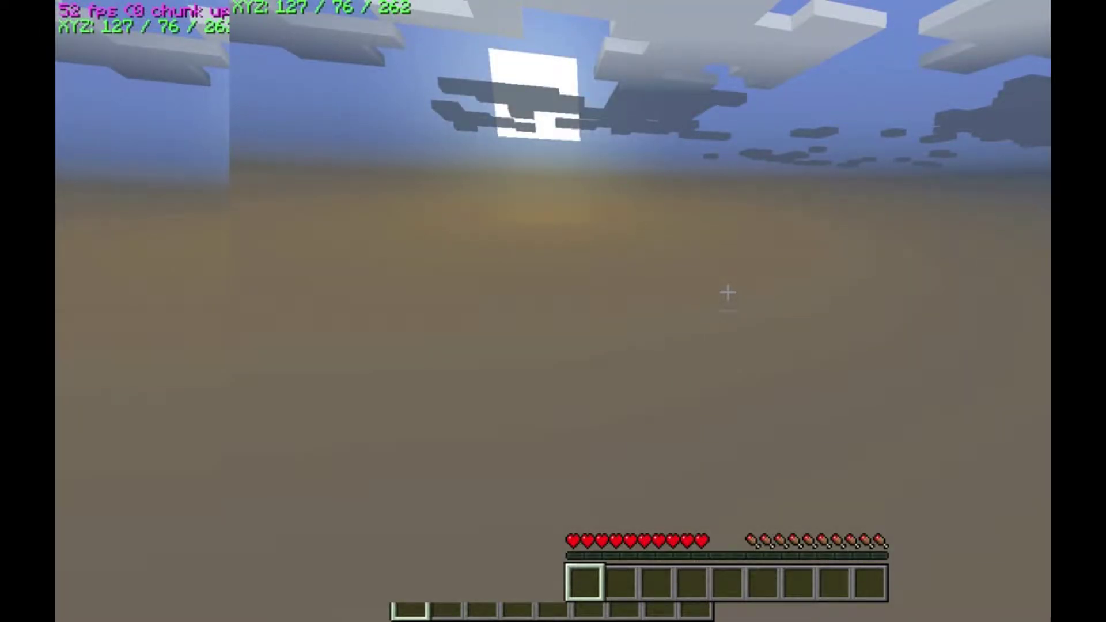
- Open the control settings from the game menu and review the XRay key bindings
key("e")
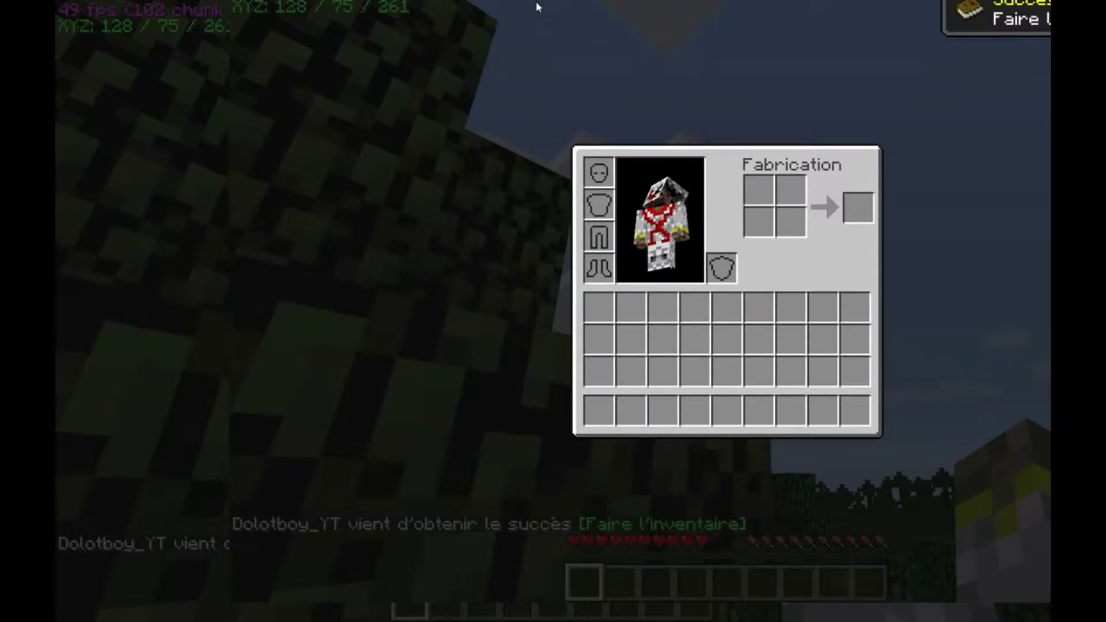
key("Escape")
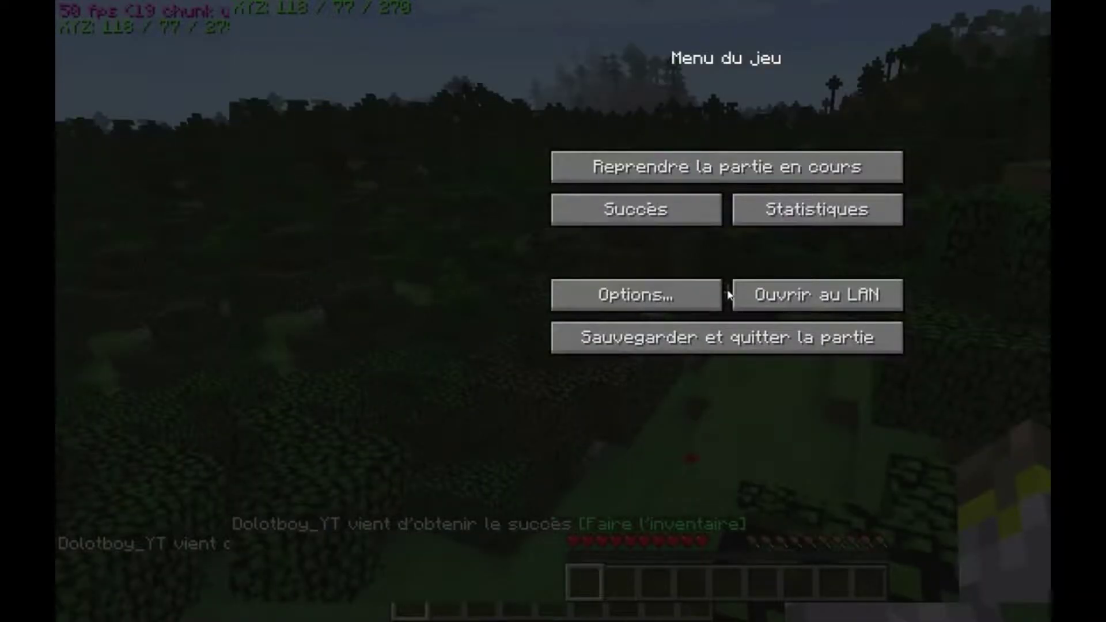
left_click(719, 295)
left_click(750, 227)
scroll(756, 184, "down", 1)
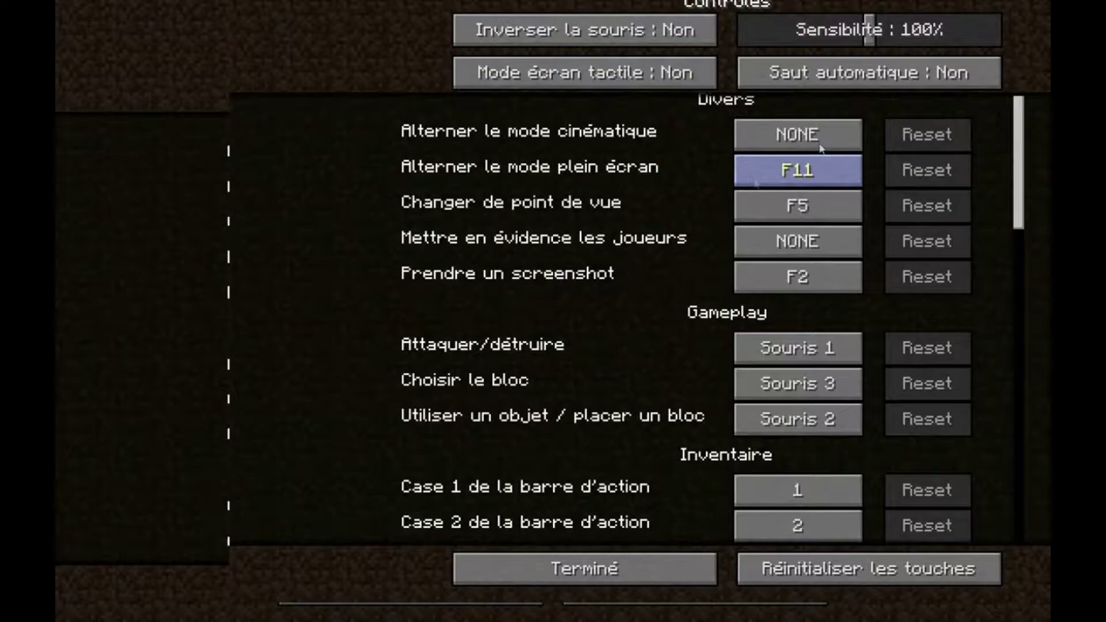
scroll(756, 183, "down", 6)
scroll(980, 325, "down", 20)
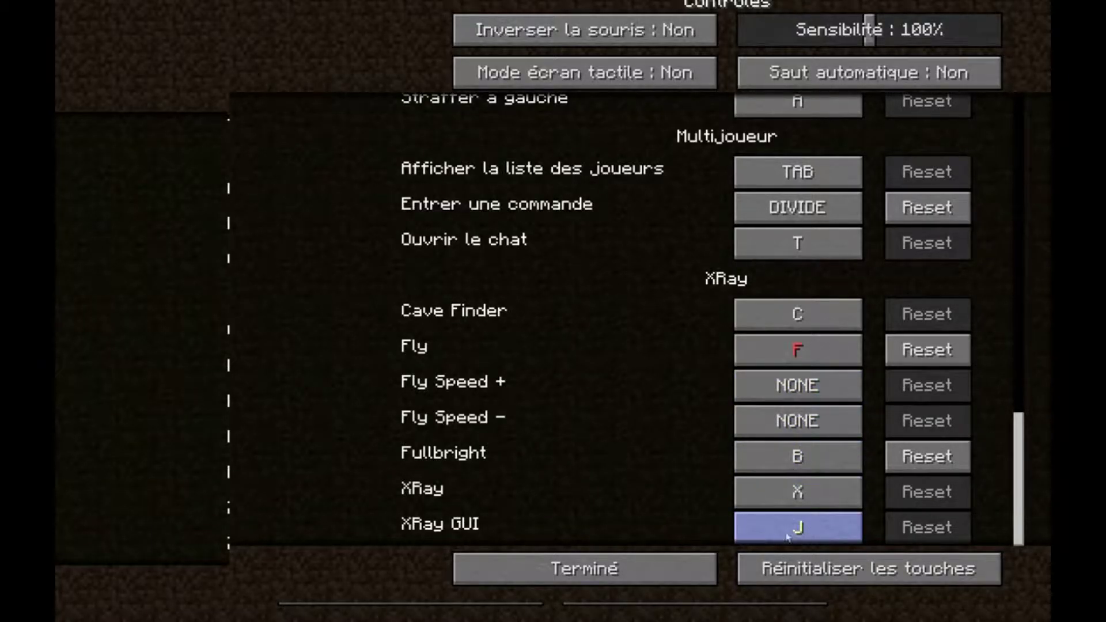
- Rebind "Échanger les objets des mains" to G so it does not conflict with Fly, and resume the game
scroll(814, 330, "up", 12)
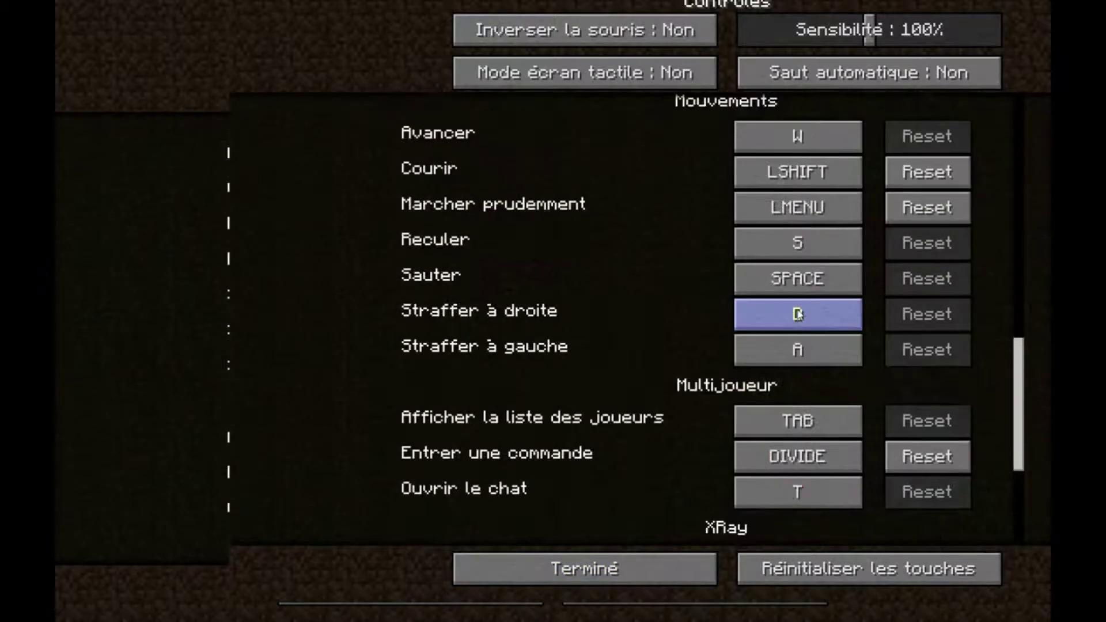
scroll(798, 314, "up", 6)
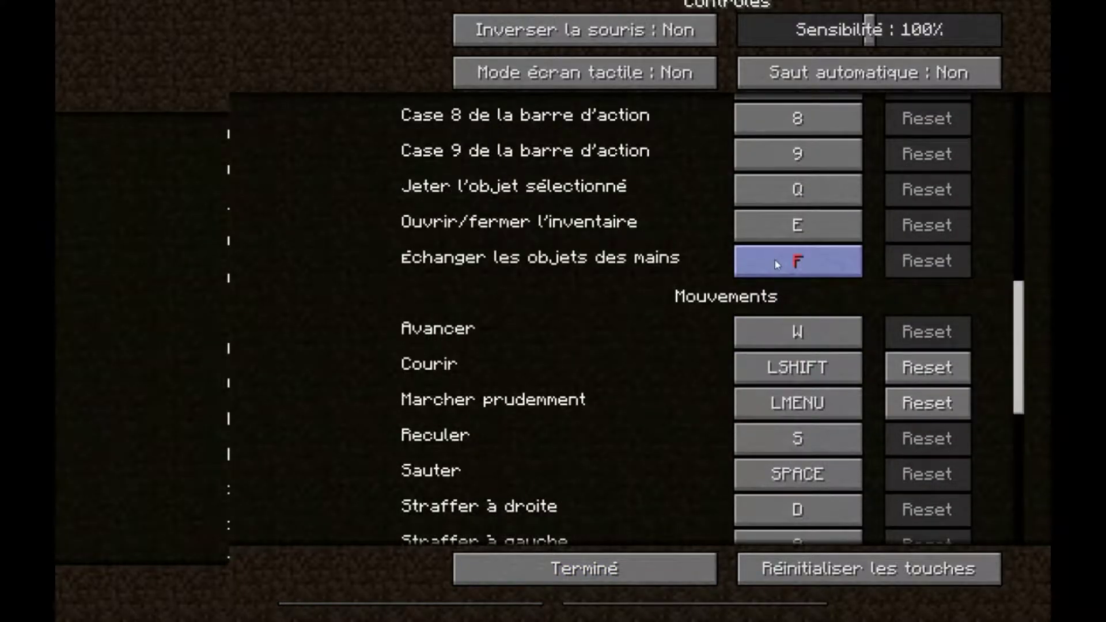
left_click(777, 264)
key("0")
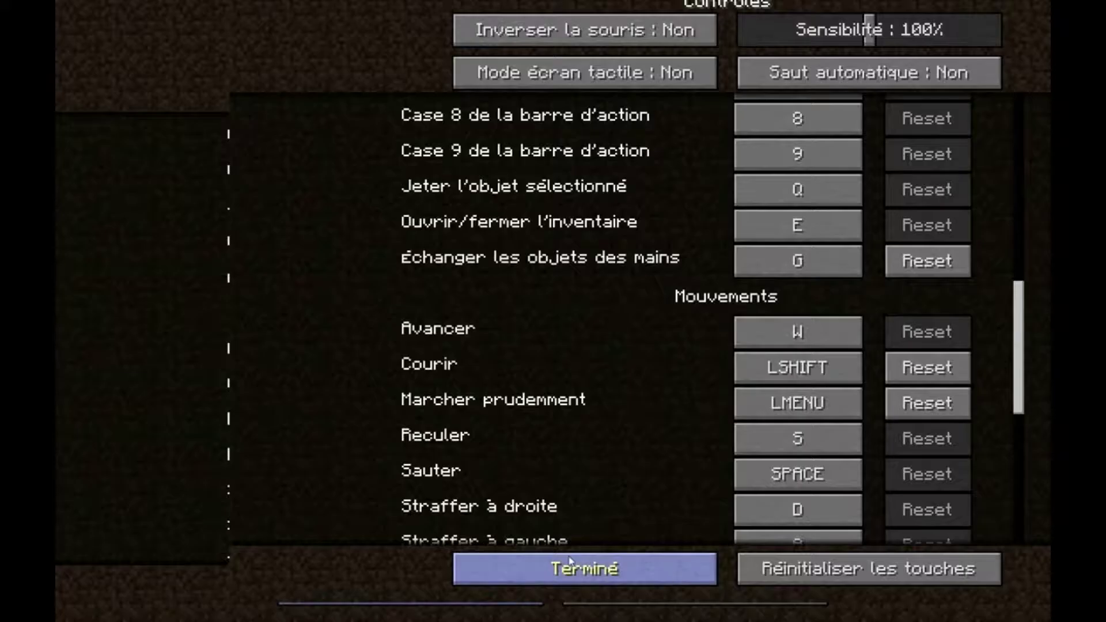
left_click(620, 570)
left_click(667, 403)
left_click(682, 167)
- Walk forward to the grassy area beside the birch trees and turn on the XRay view
key("w")
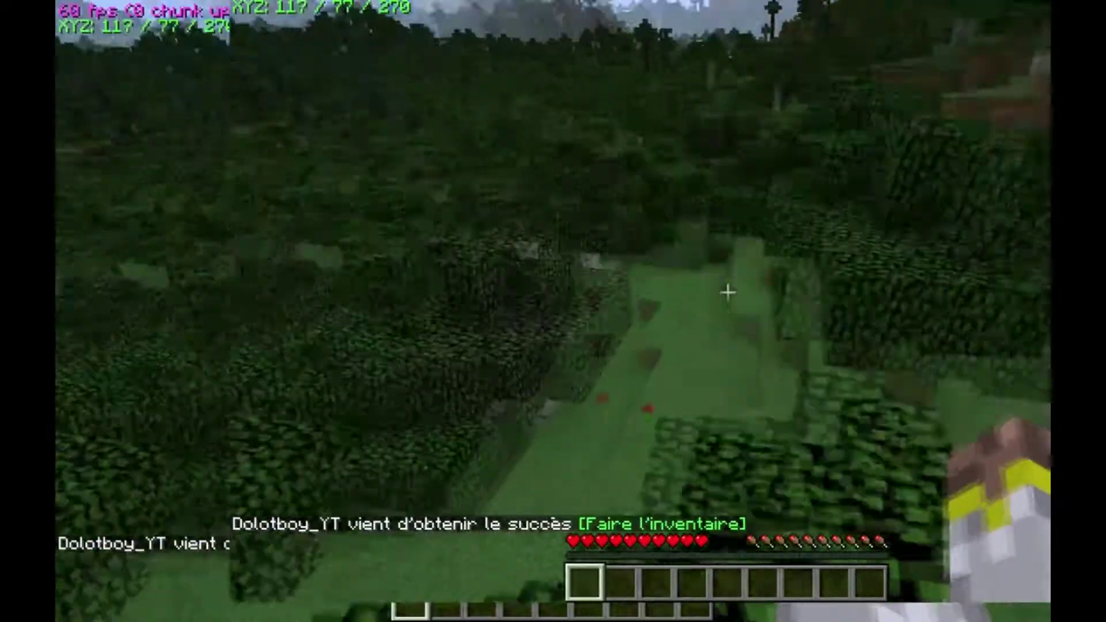
key("w")
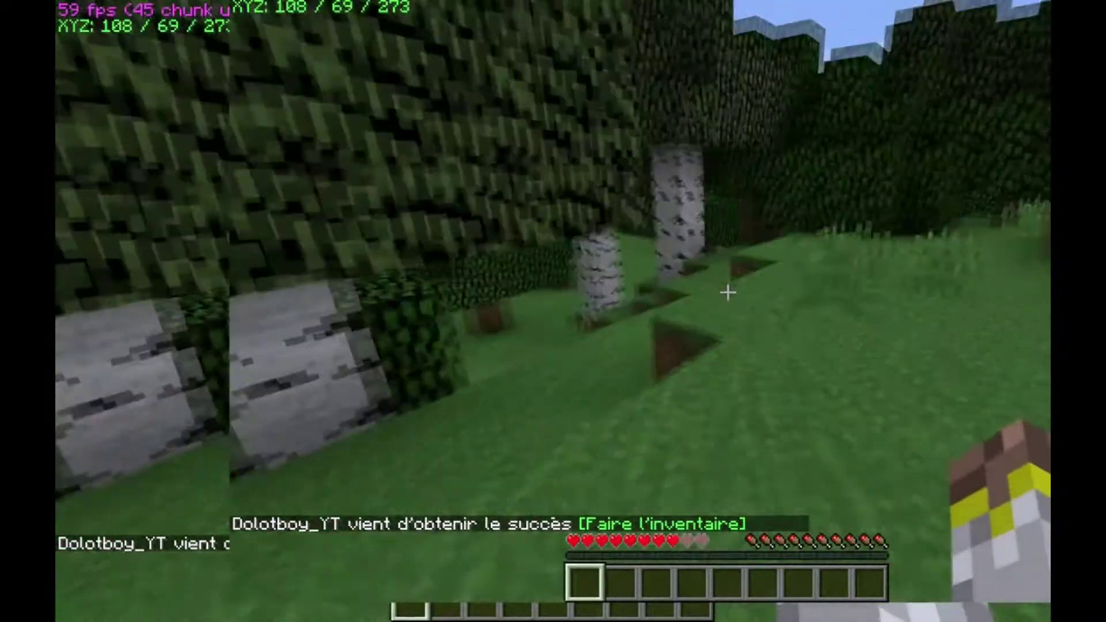
key("x")
key("w")
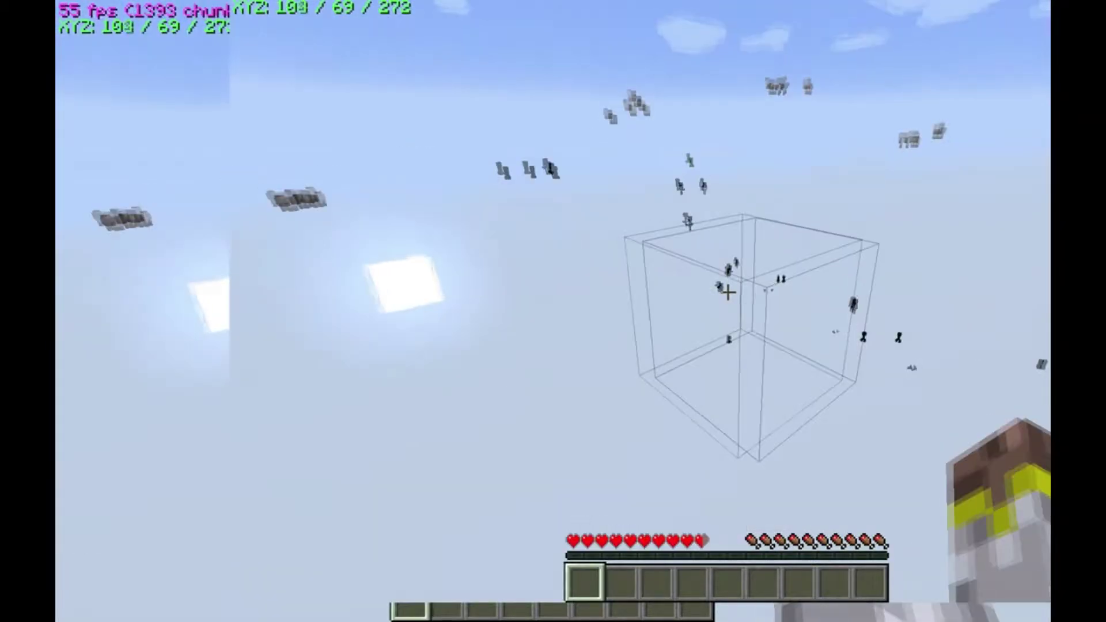
- Move on through the forest, turn the XRay view back on and inspect the blocks underground
key("w")
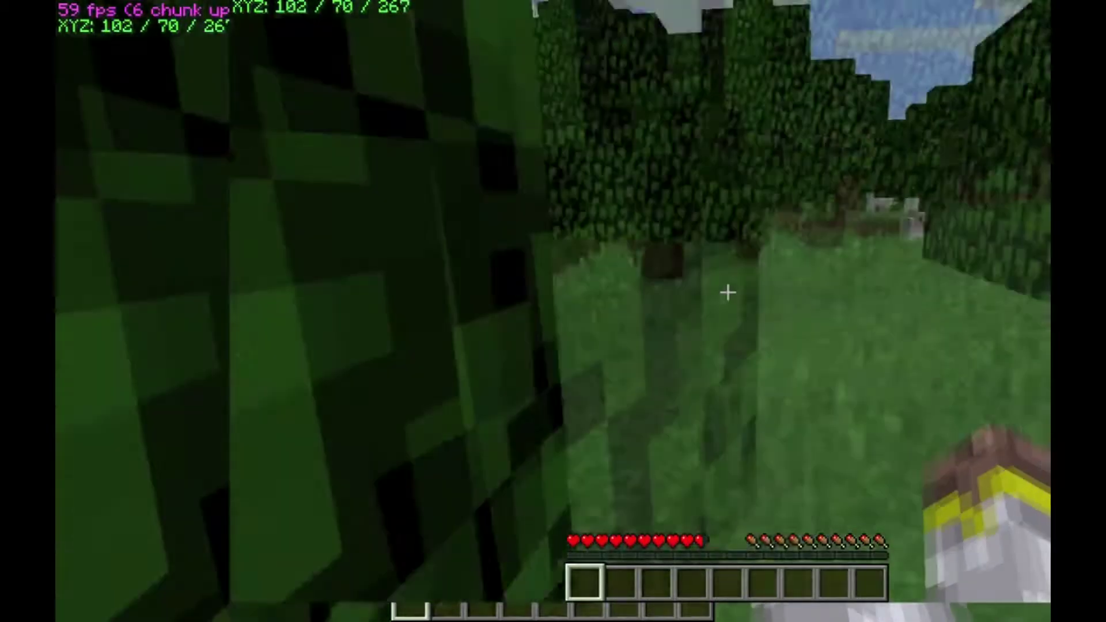
key("w")
key("x")
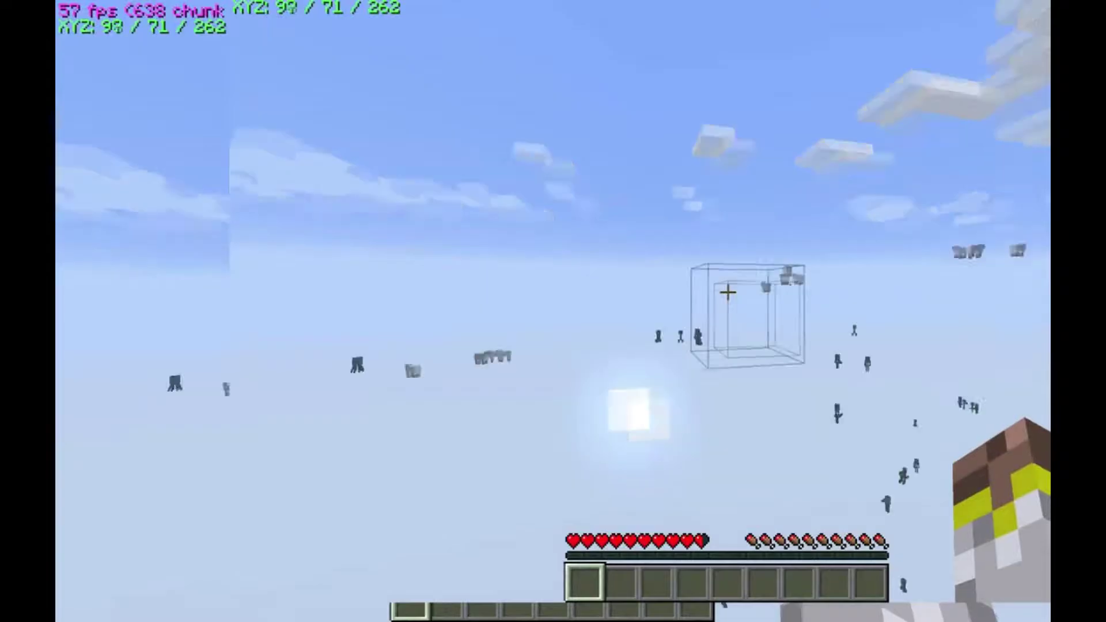
key("w")
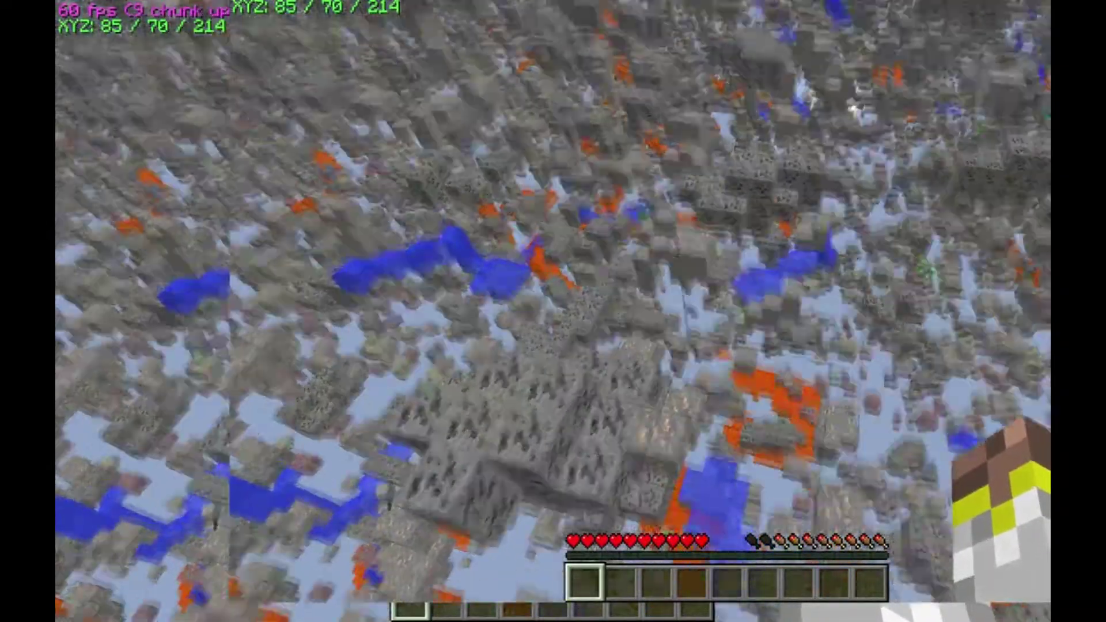
left_click(727, 292)
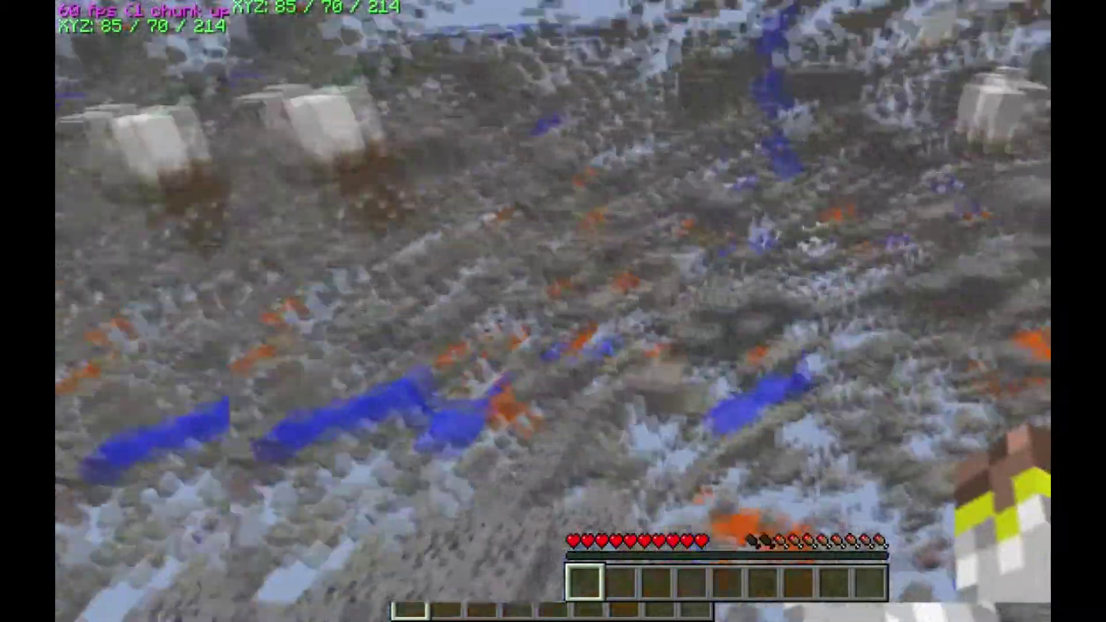
- Turn off the XRay view and climb the grassy ledges to open ground among the trees
key("x")
key("w")
key("space")
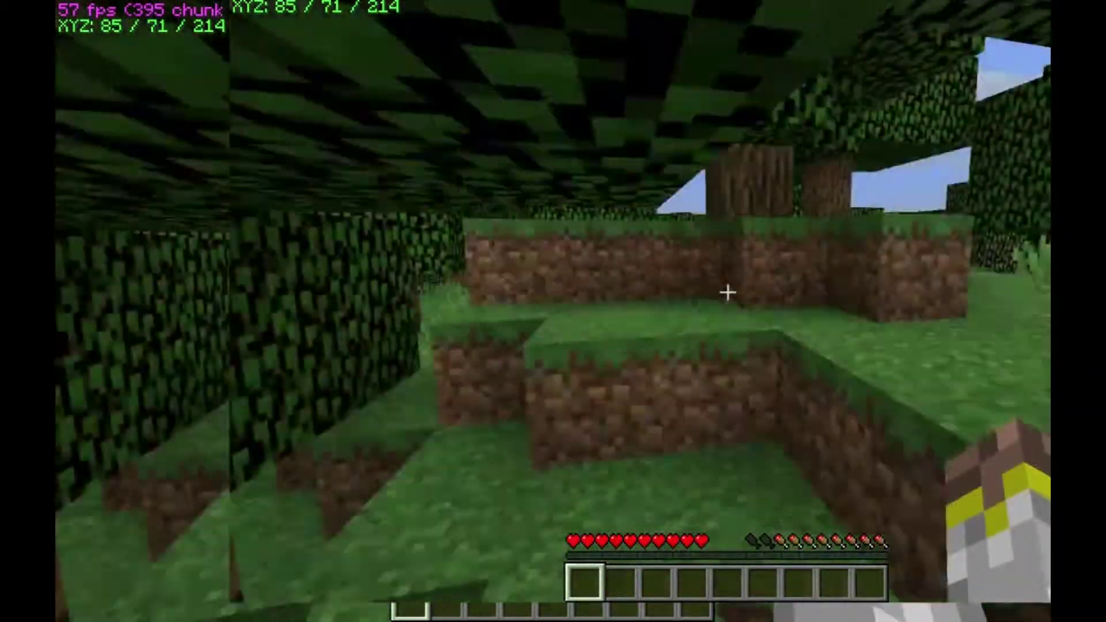
key("w")
key("space")
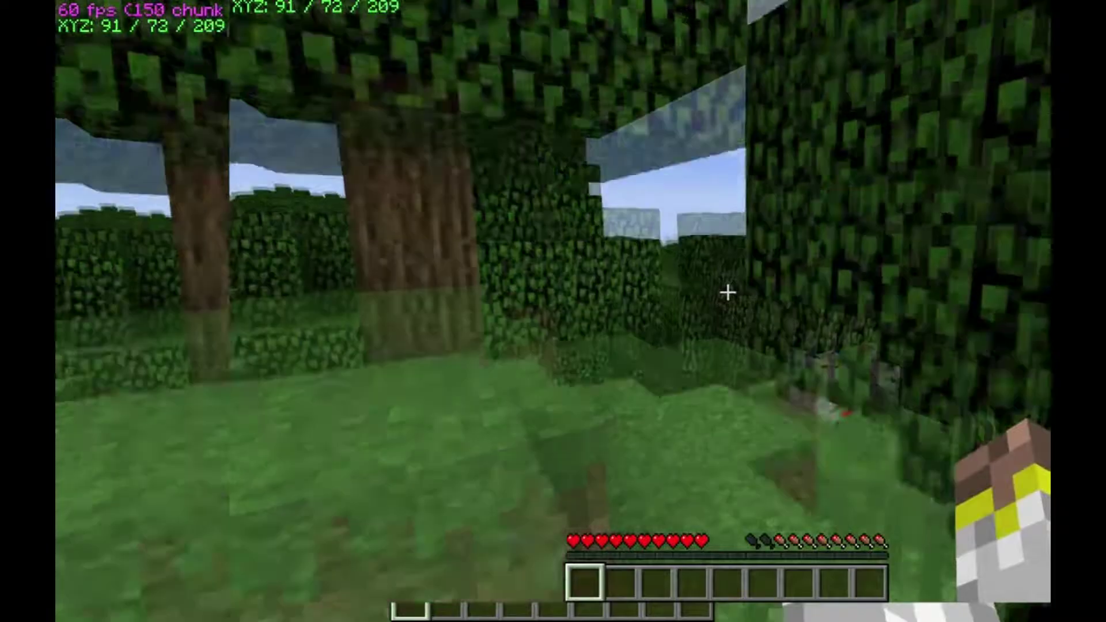
key("space")
key("w")
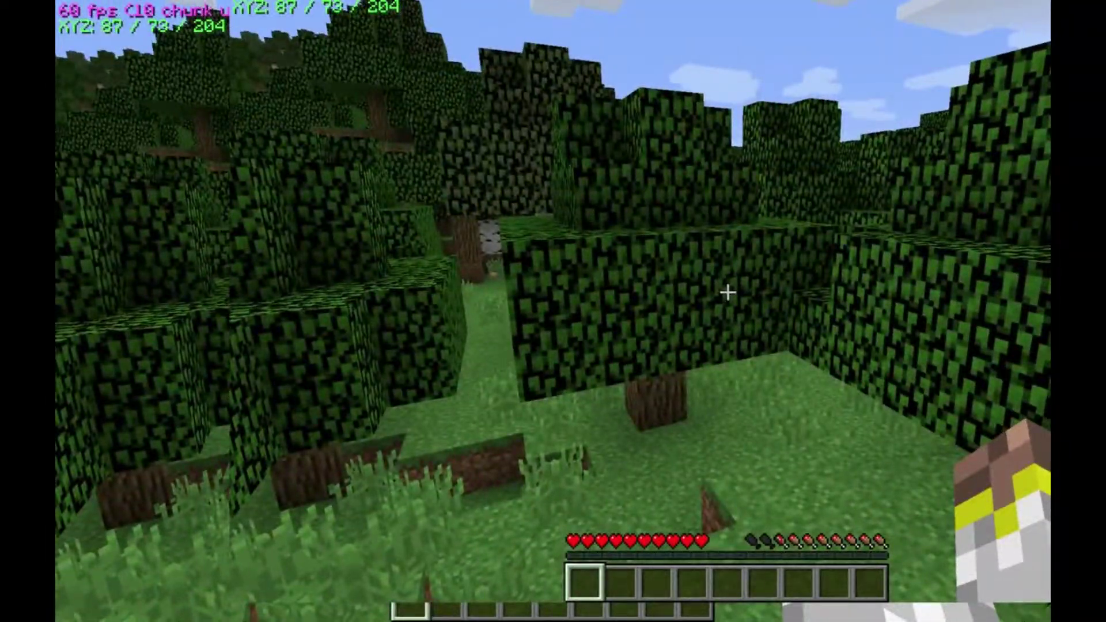
- Enable Fly mode and take off above the forest
key("f")
key("e")
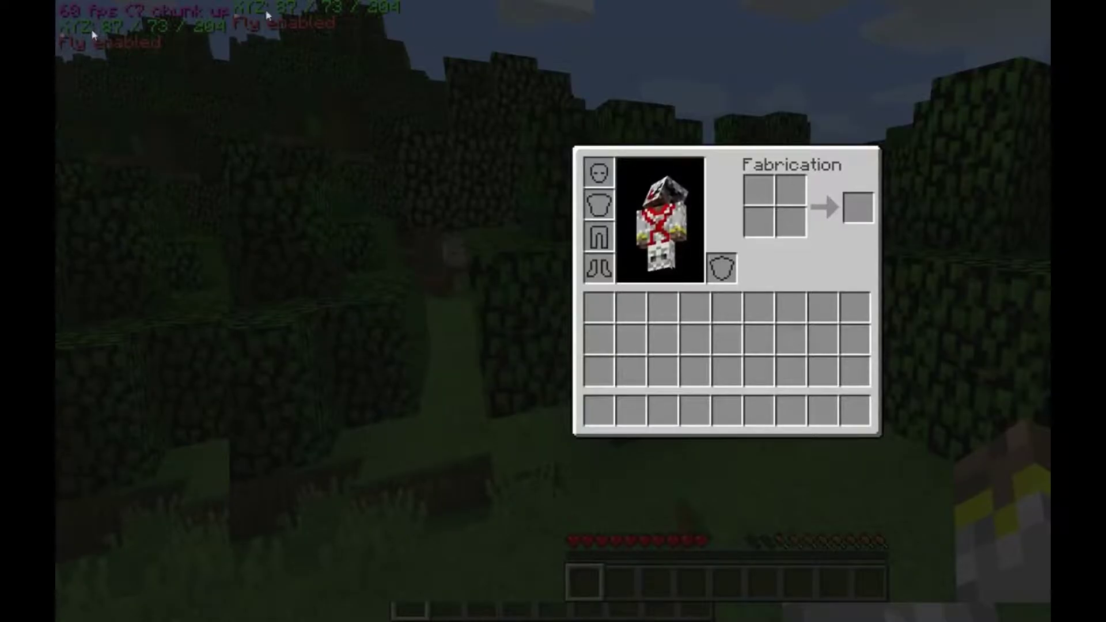
key("e")
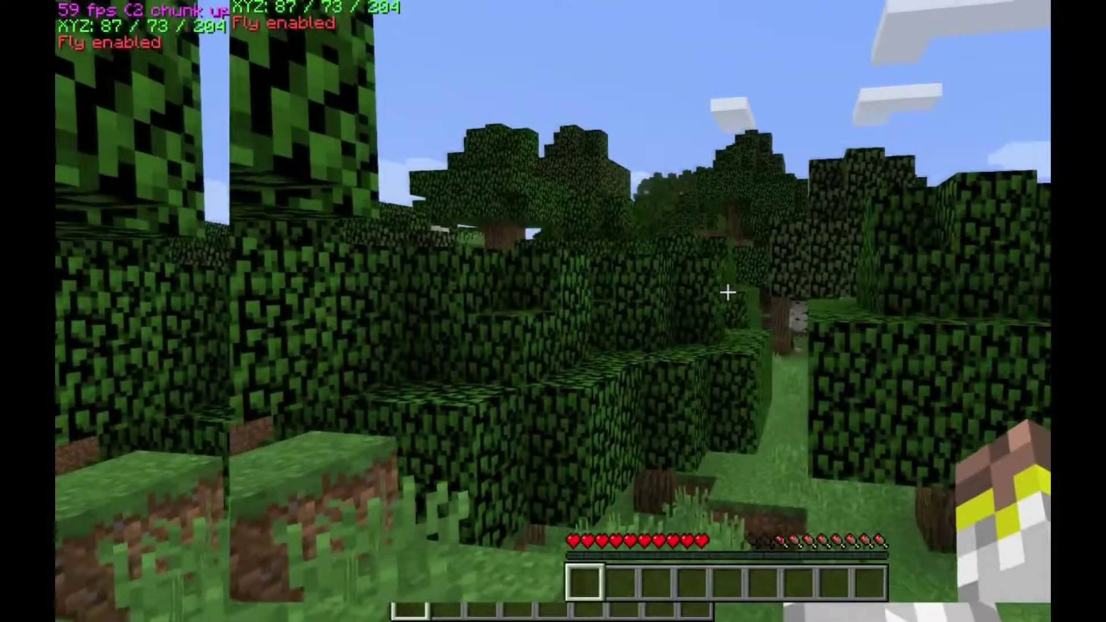
key("space")
key("w")
key("space")
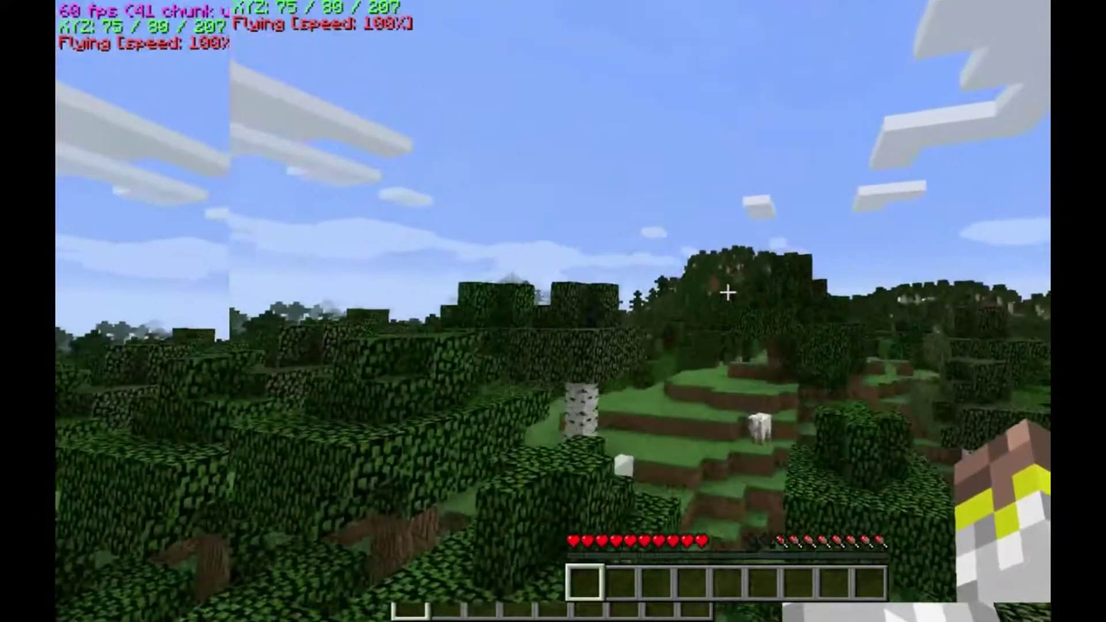
key("w")
key("space")
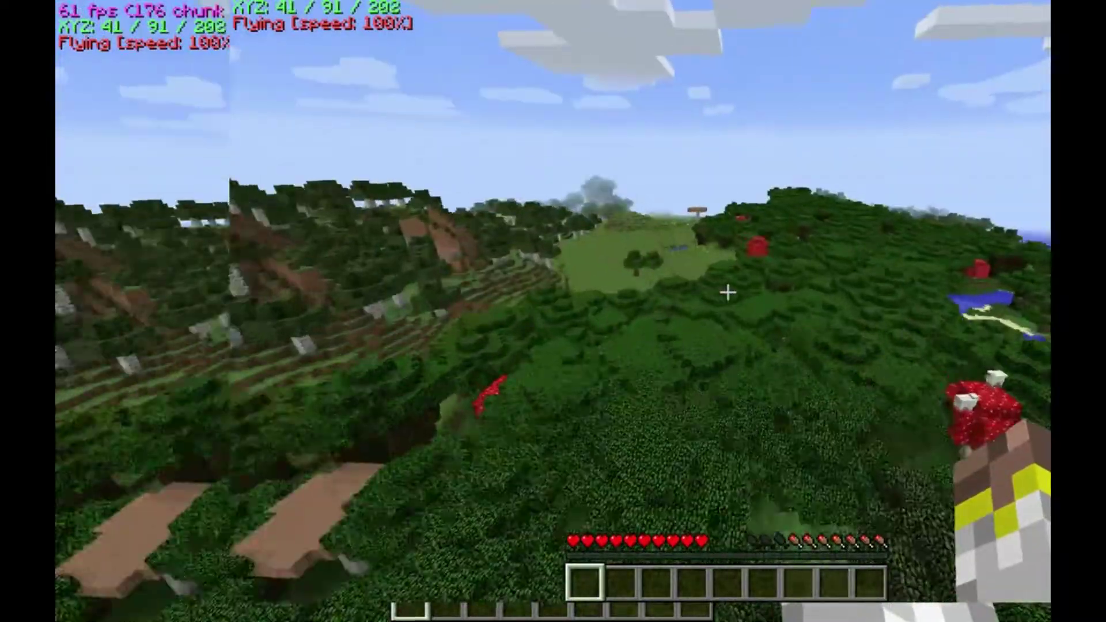
- Land on the forest canopy and cross the treetops on foot with Fly still enabled
key("w")
key("shift")
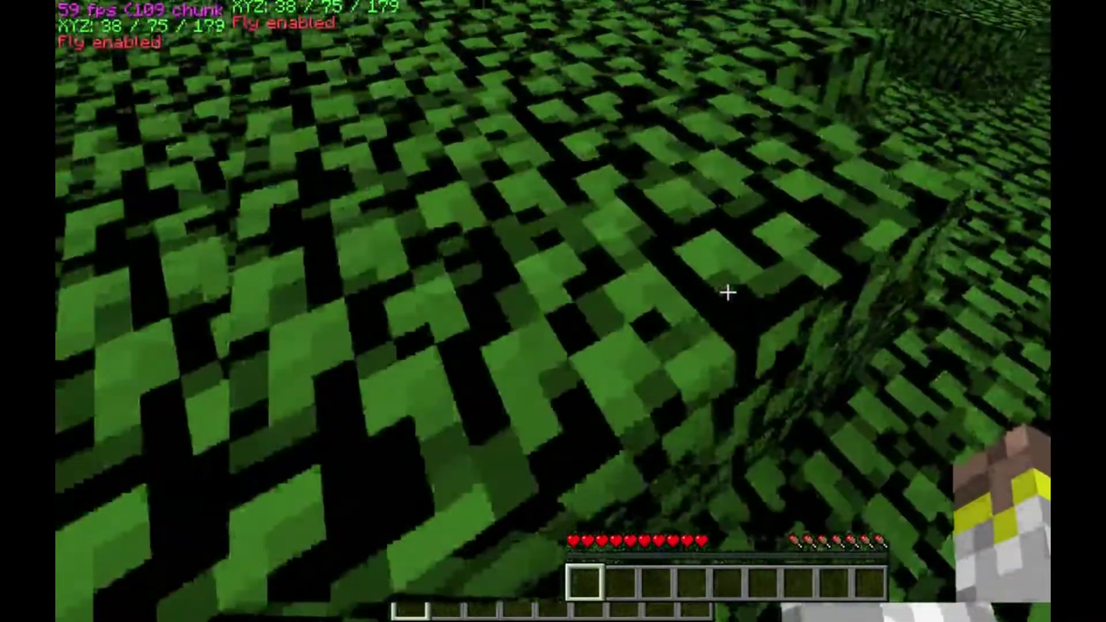
key("w")
key("space")
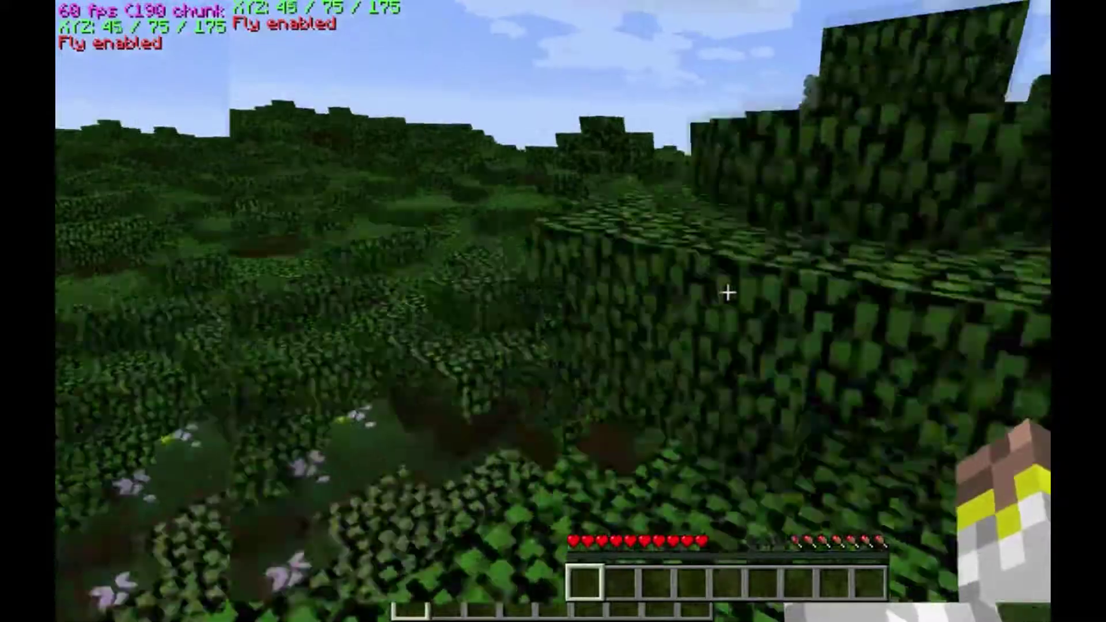
key("w")
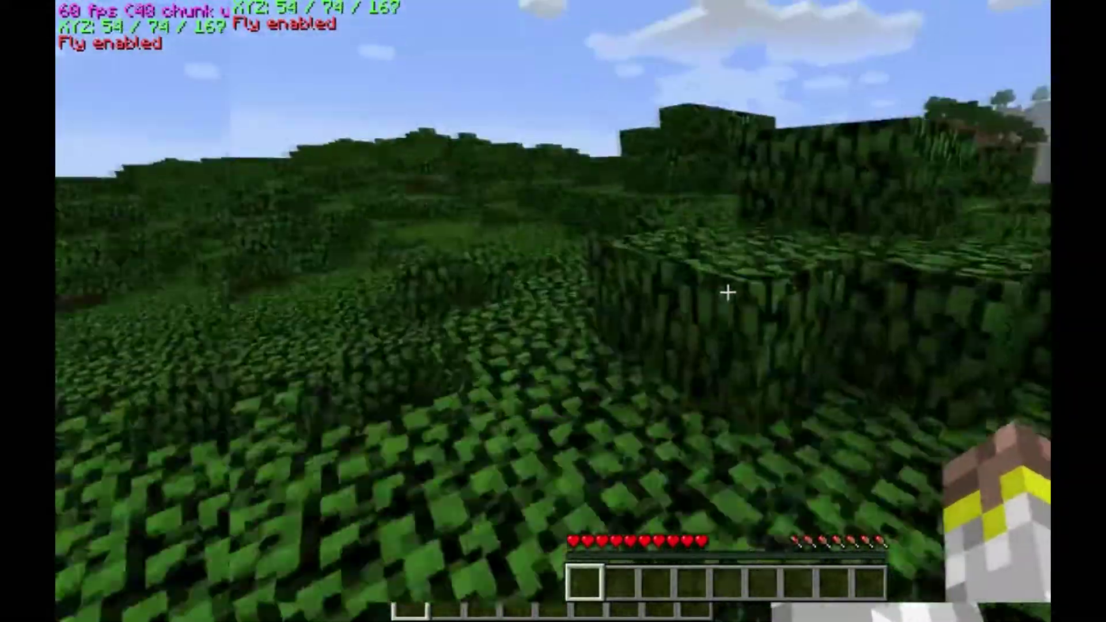
key("w")
key("space")
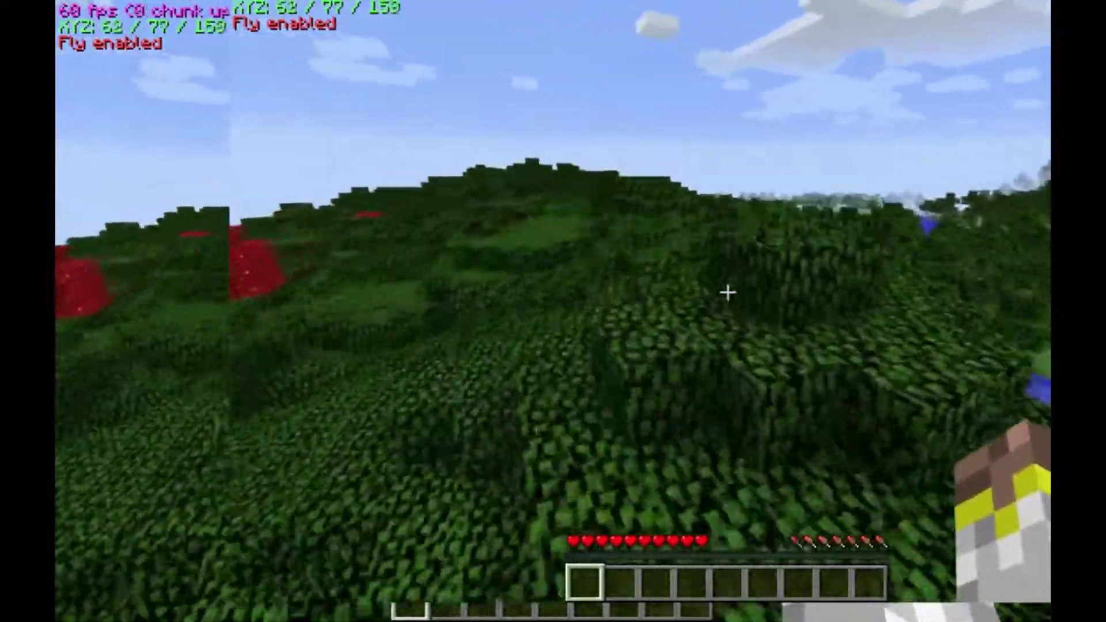
key("w")
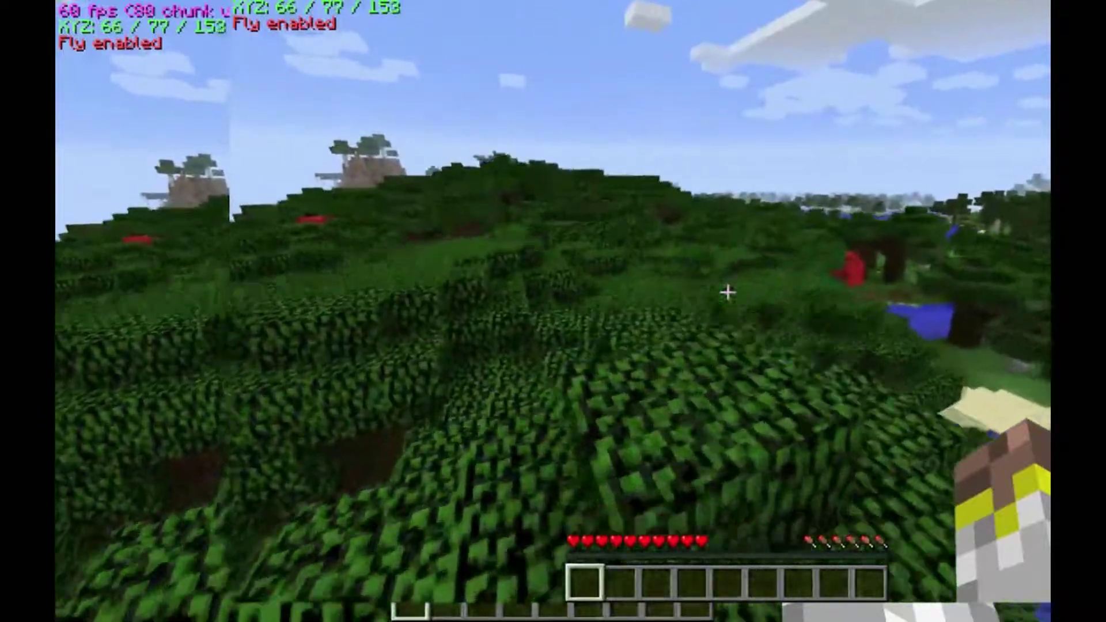
key("w")
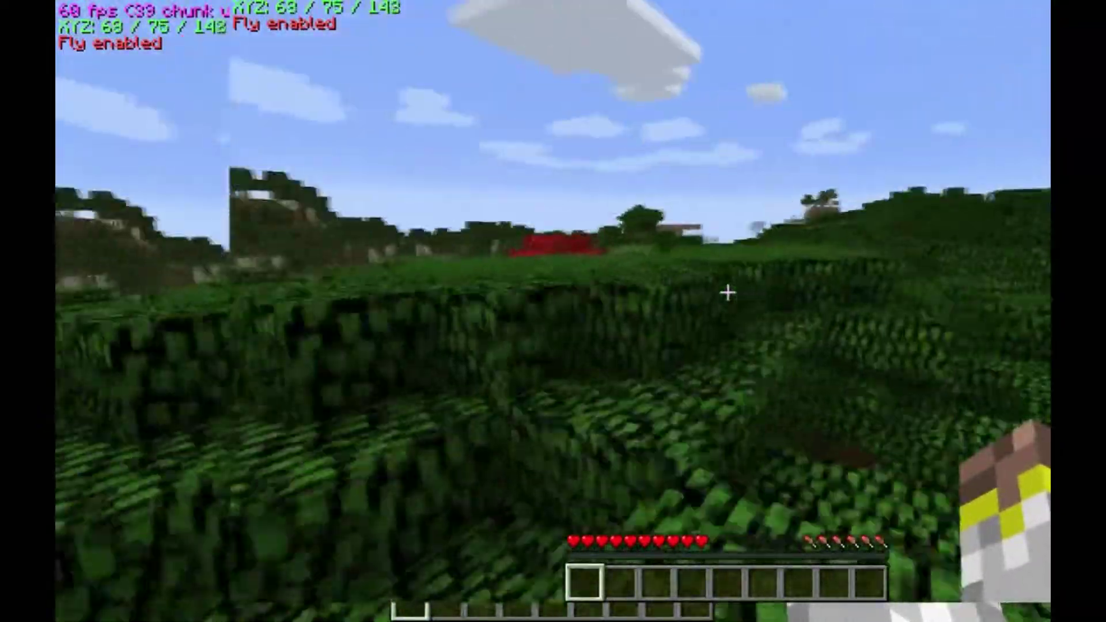
- Fly over the canopy to the forest edge and descend onto the grass of the meadow
key("w")
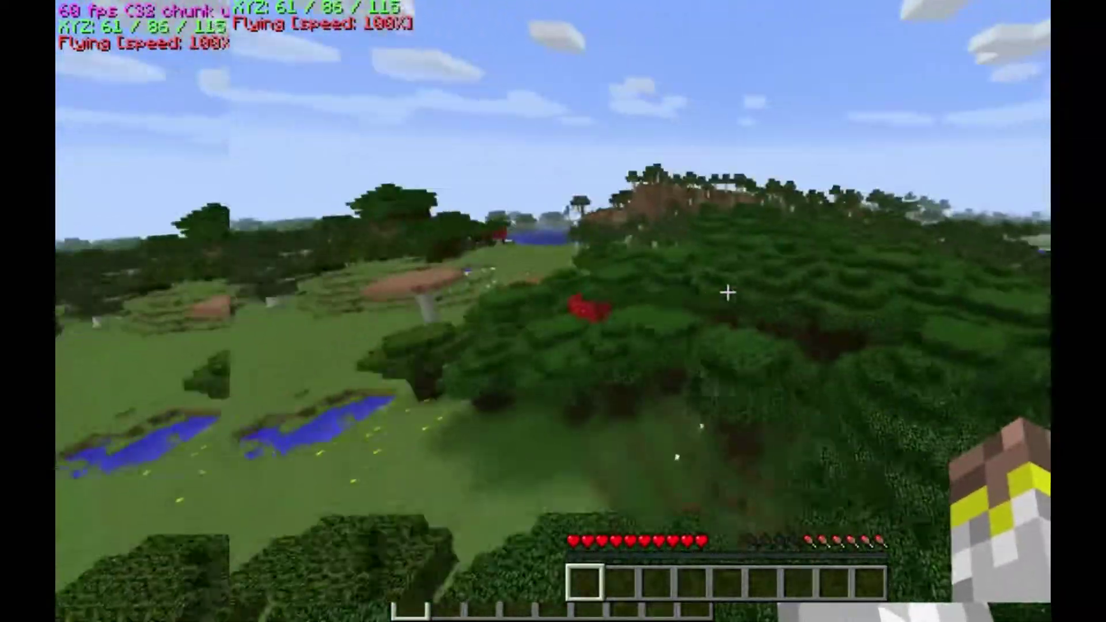
key("shift")
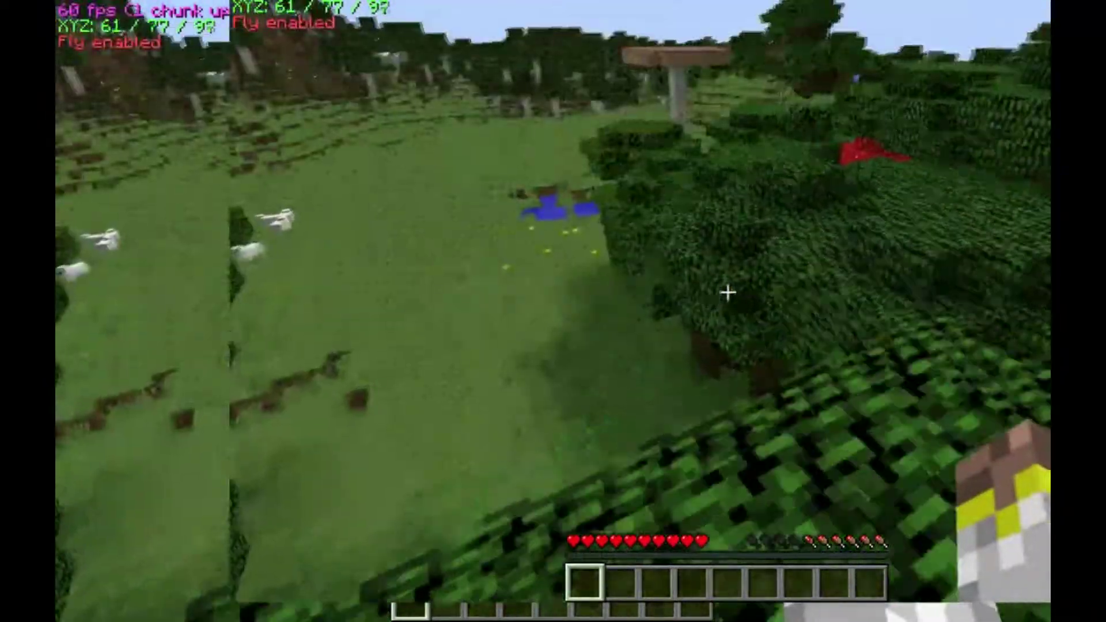
key("w")
key("space")
key("w")
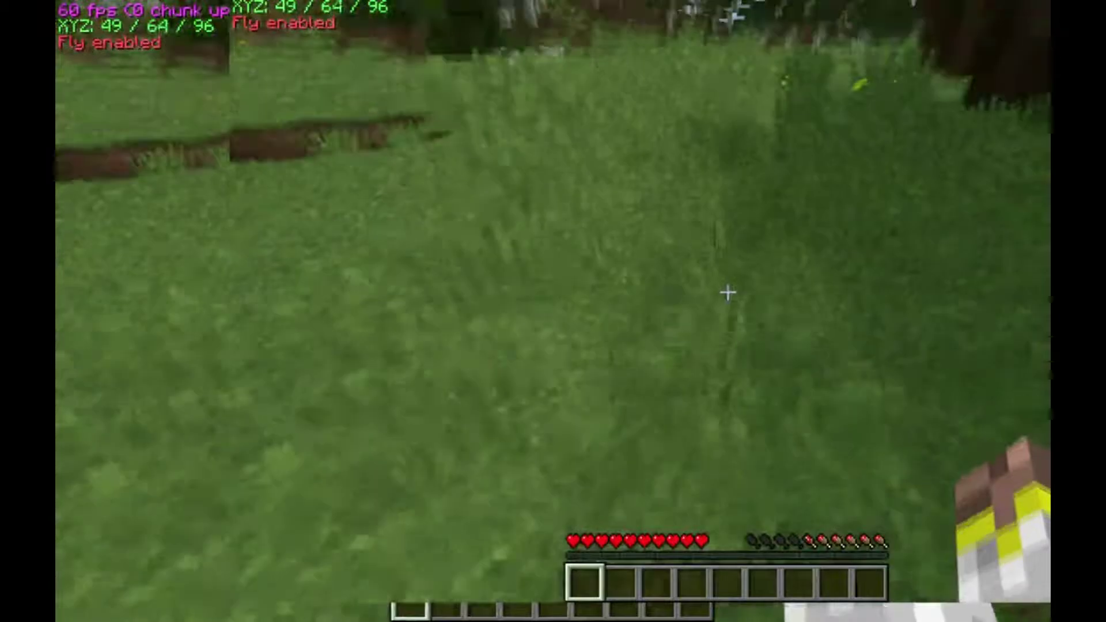
- Try to change the game mode with a chat command
key("e")
key("e")
key("slash")
type("gamemdoe")
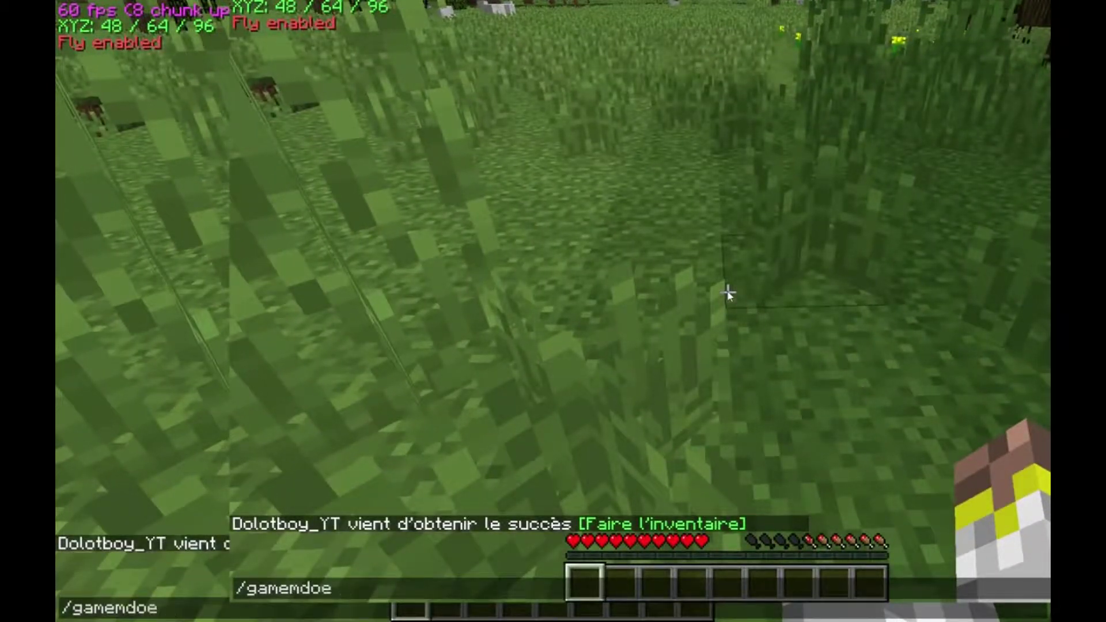
key("BackSpace")
key("BackSpace")
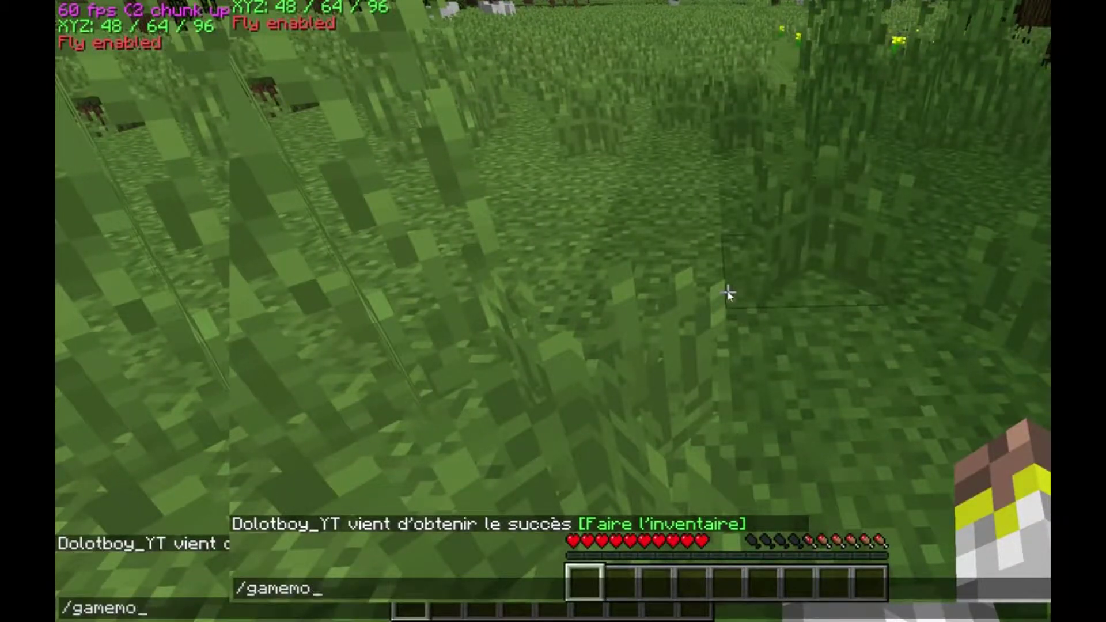
key("Return")
key("w")
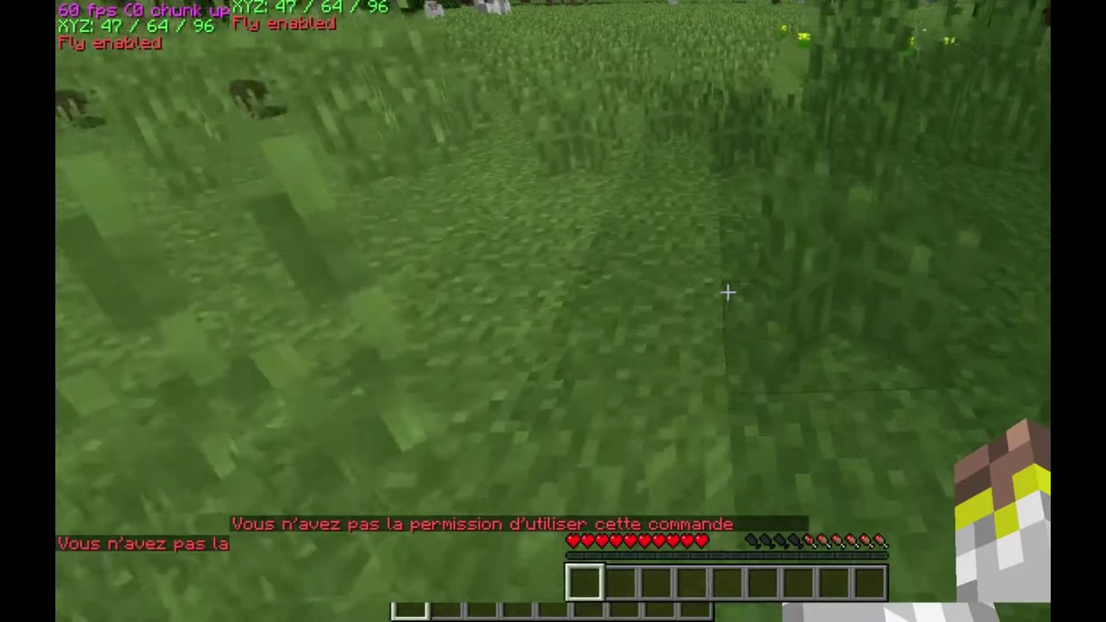
- Open the world to LAN with Mode de jeu set to Spectateur and Commandes de triche set to Oui
key("Escape")
left_click(811, 304)
left_click(624, 176)
left_click(624, 176)
left_click(624, 176)
left_click(778, 176)
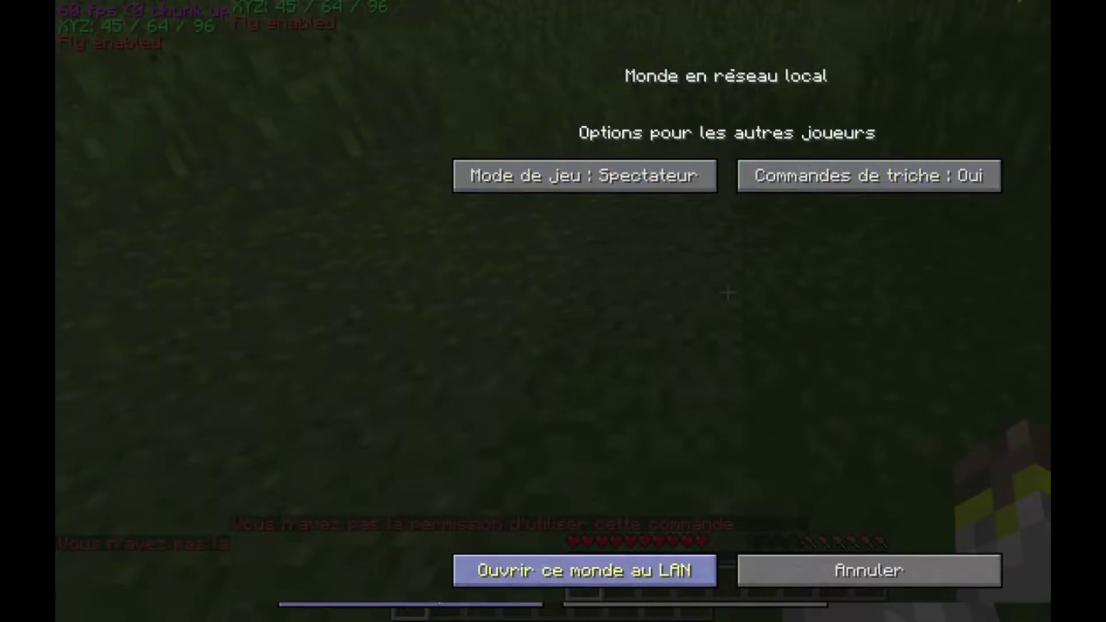
left_click(651, 579)
- Switch to creative mode with the command /gamemode 1
key("slash")
type("gamemo")
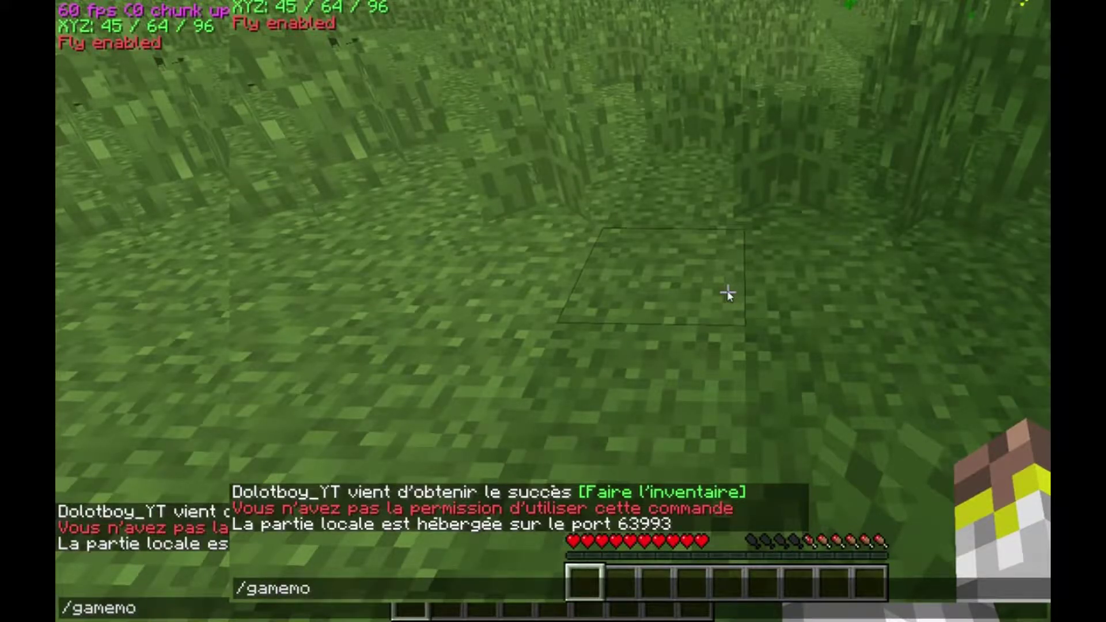
type("de 1")
key("Return")
- Dig a shaft straight down from the meadow into the stone, to about height 42
left_click(727, 293)
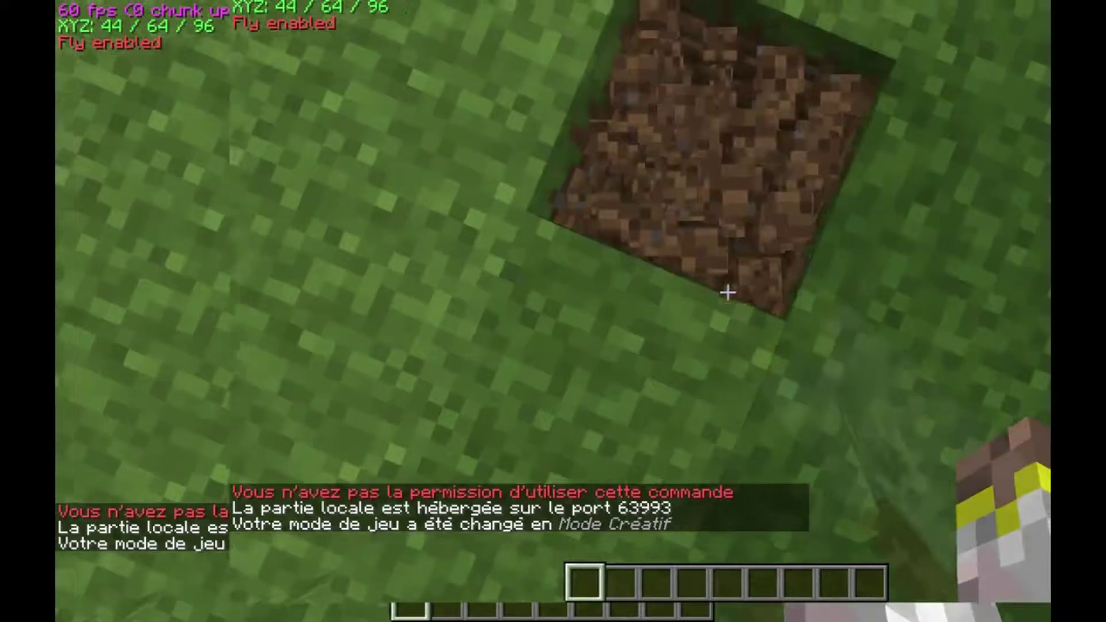
left_click(728, 294)
left_click(728, 293)
left_click(728, 292)
left_click(728, 293)
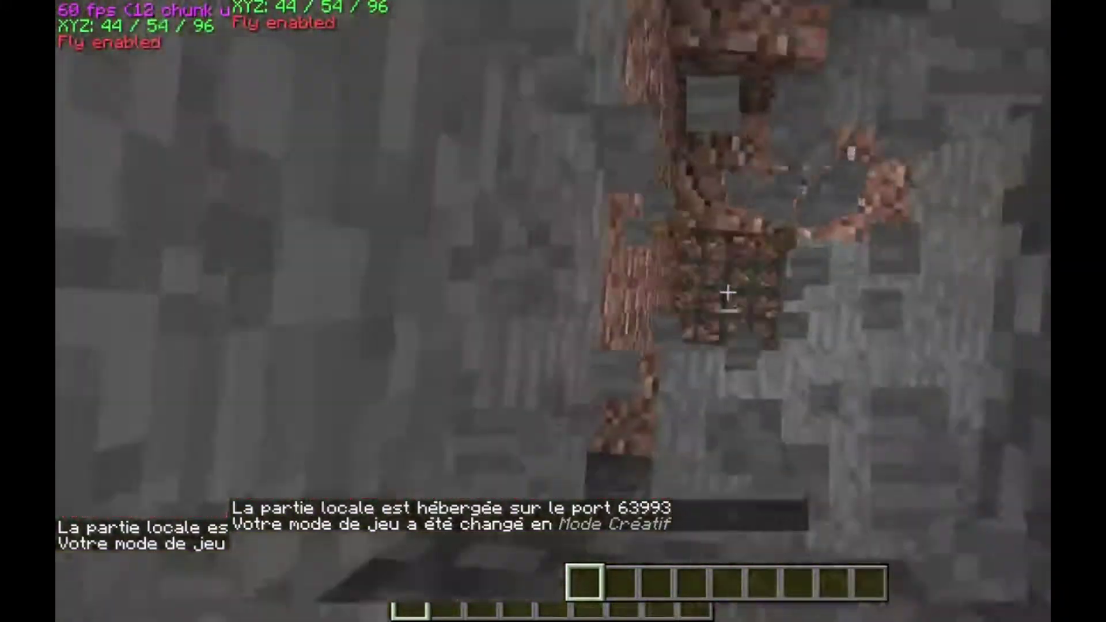
left_click(728, 292)
left_click(728, 292)
left_click(728, 293)
left_click(727, 293)
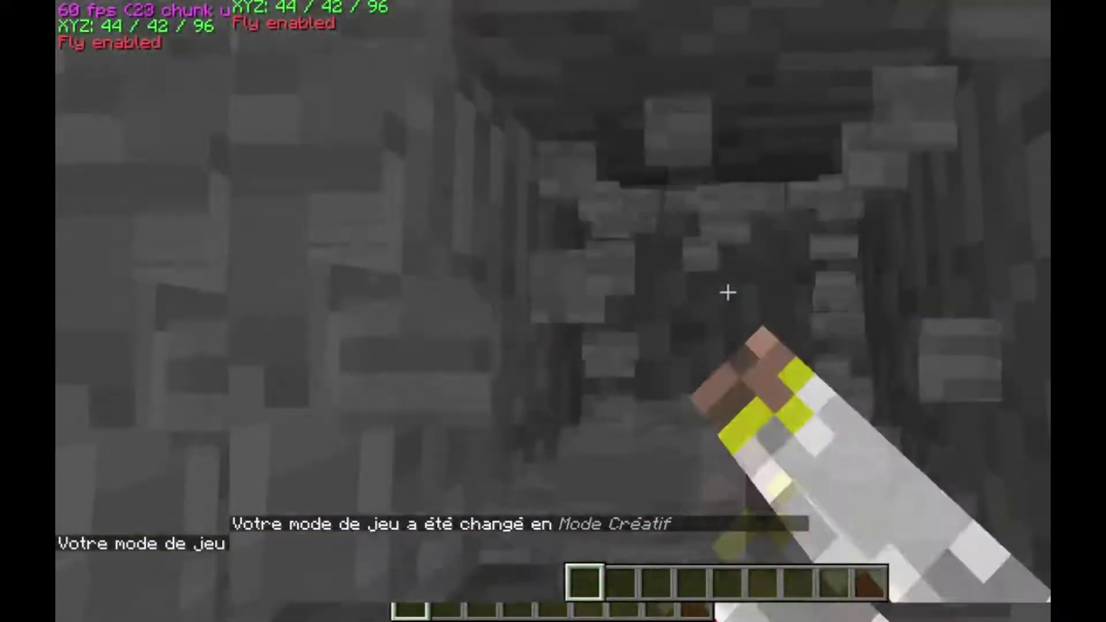
- Seal the shaft with a picked stone block, toggle the mod's brightness view on and off, and reopen the shaft
middle_click(728, 292)
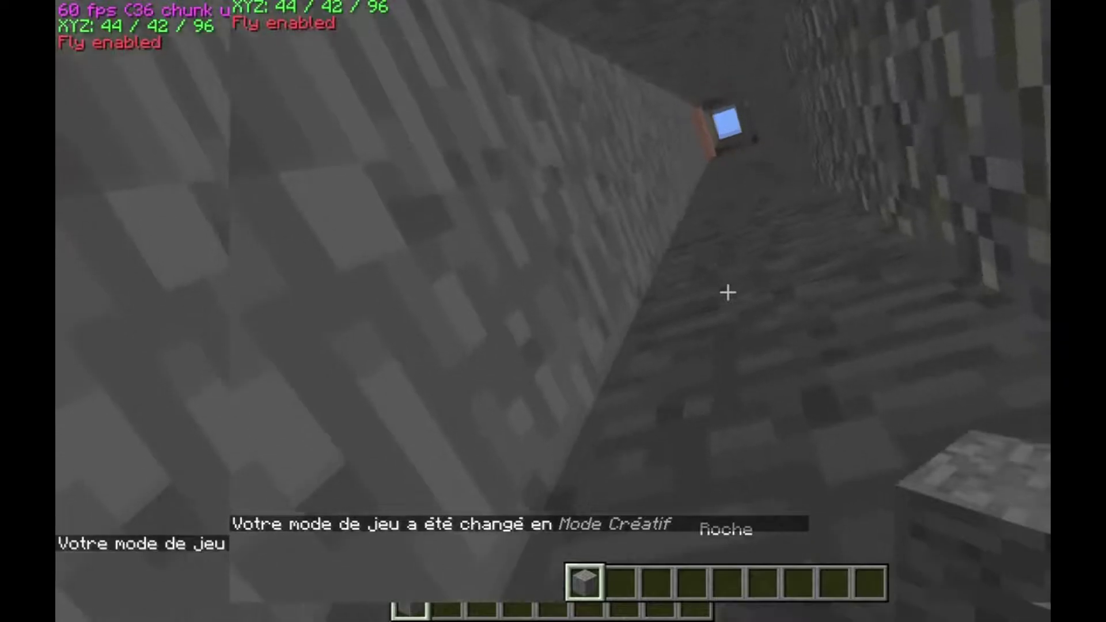
right_click(728, 293)
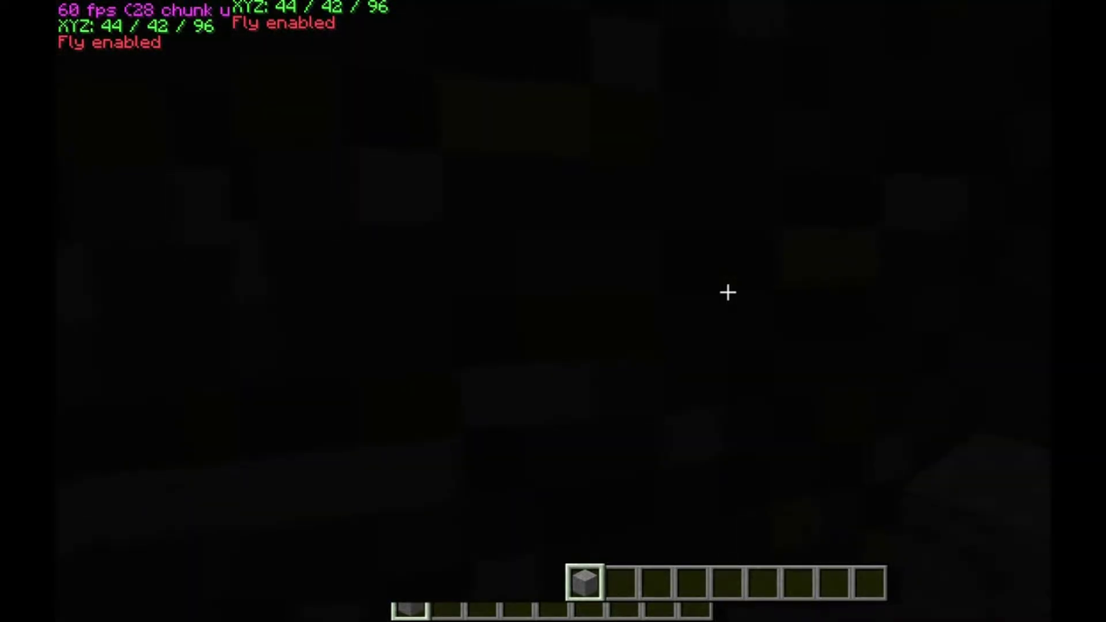
key("l")
key("l")
left_click(727, 292)
- Fly up out of the shaft and across the meadow to the forested lake shore
key("space")
key("space")
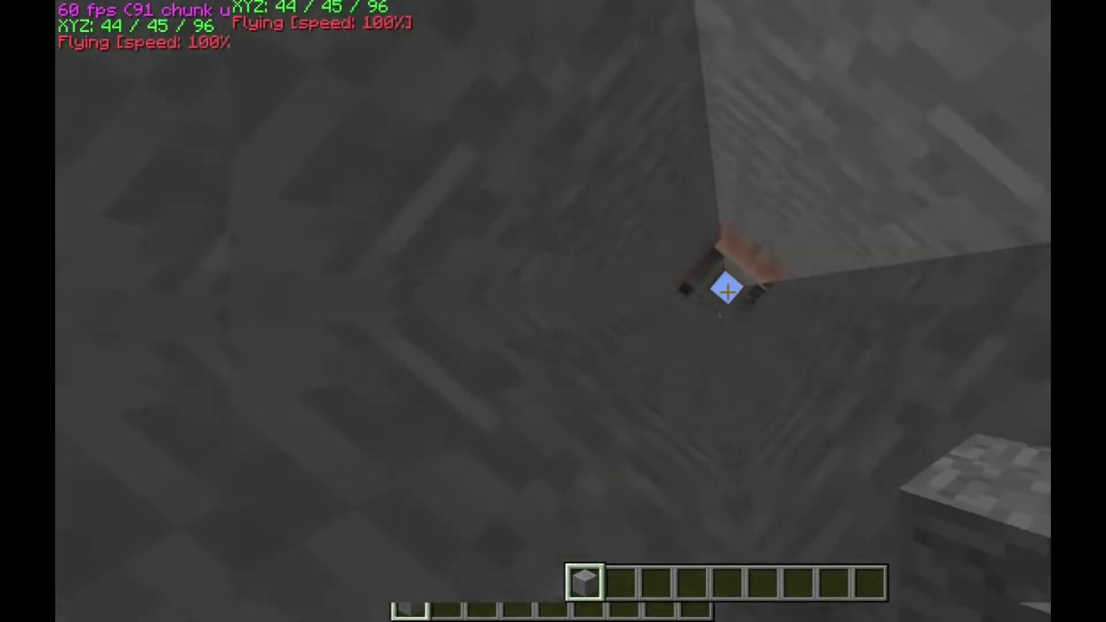
key("space")
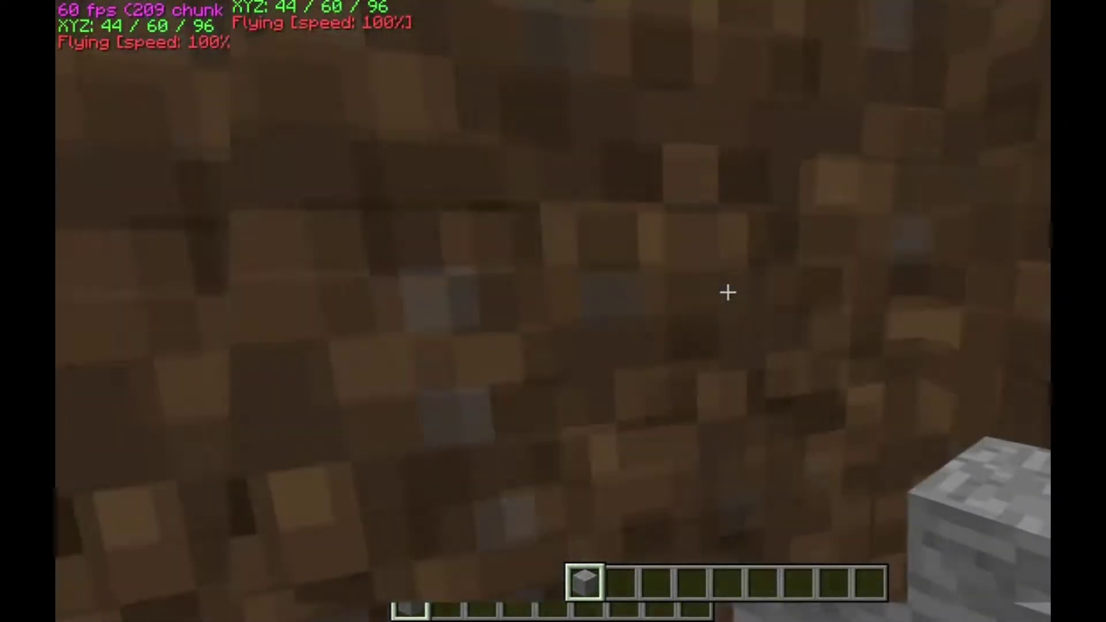
key("space")
key("w")
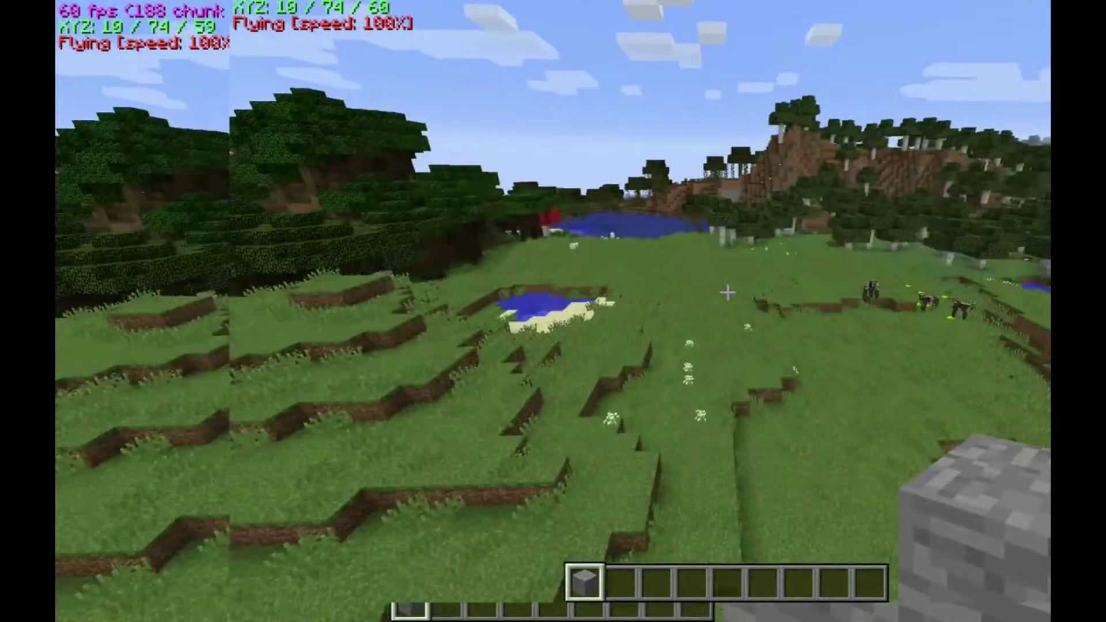
key("w")
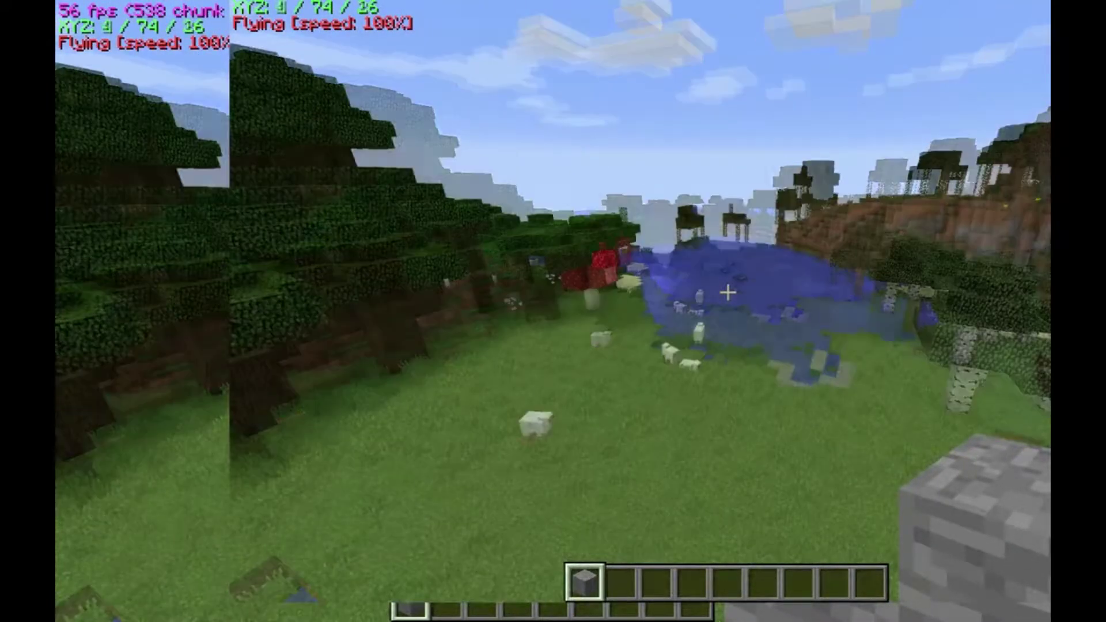
key("w")
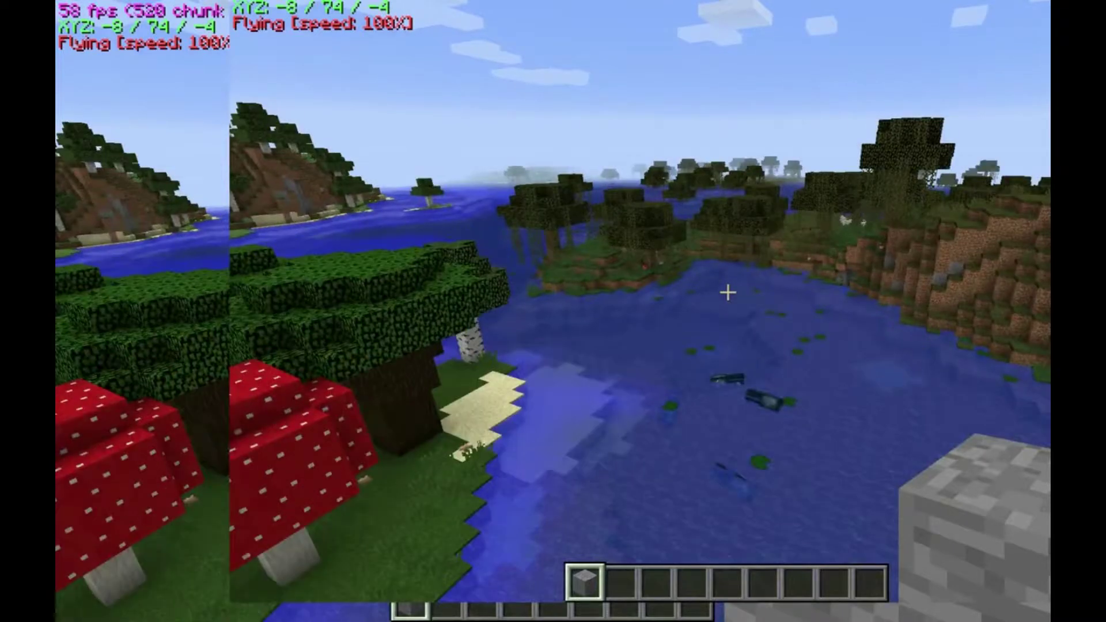
key("w")
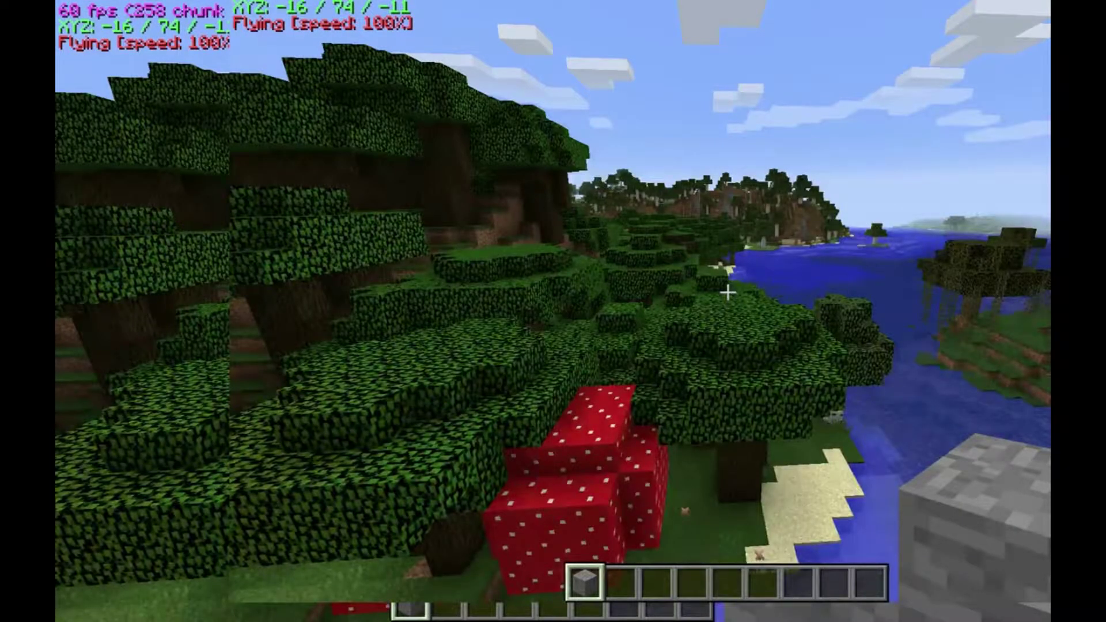
- Fly across the lake and descend onto the grassy swamp shore
key("w")
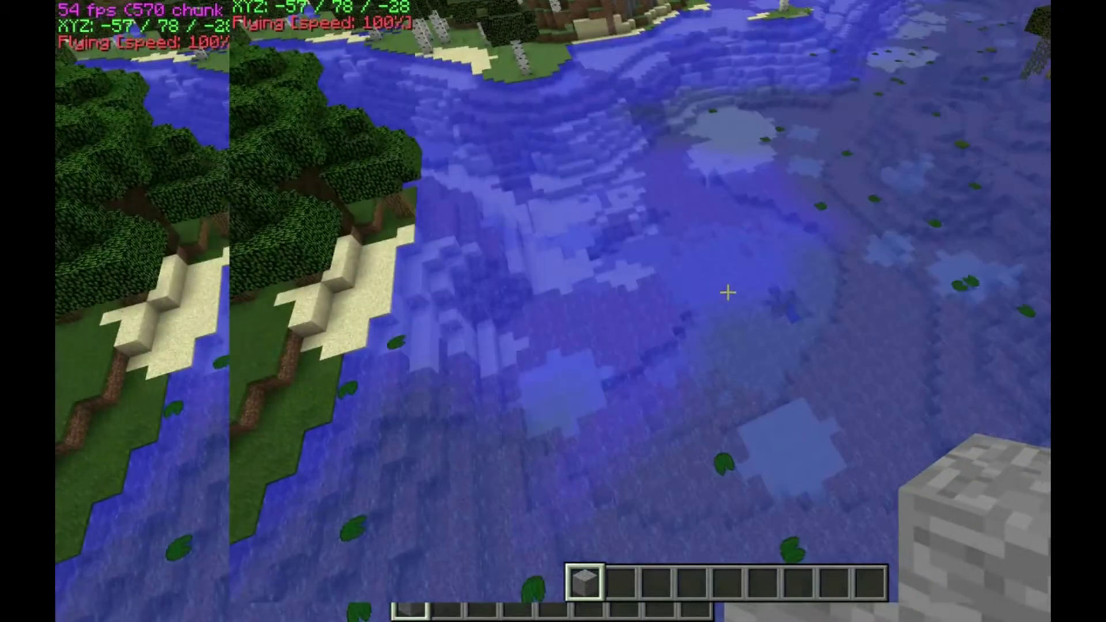
key("w")
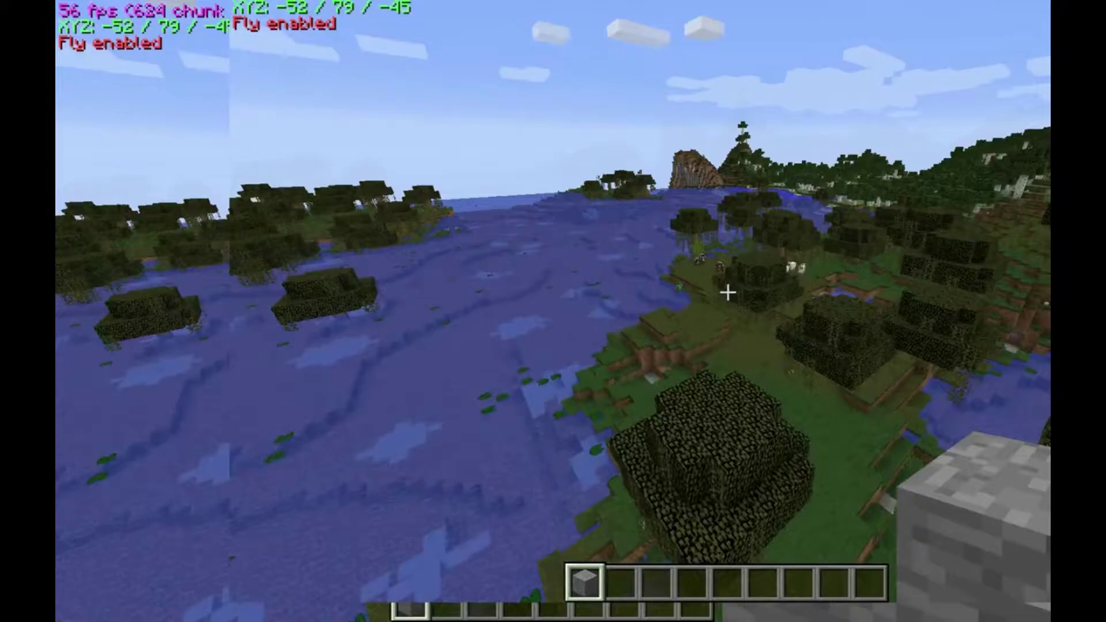
key("shift")
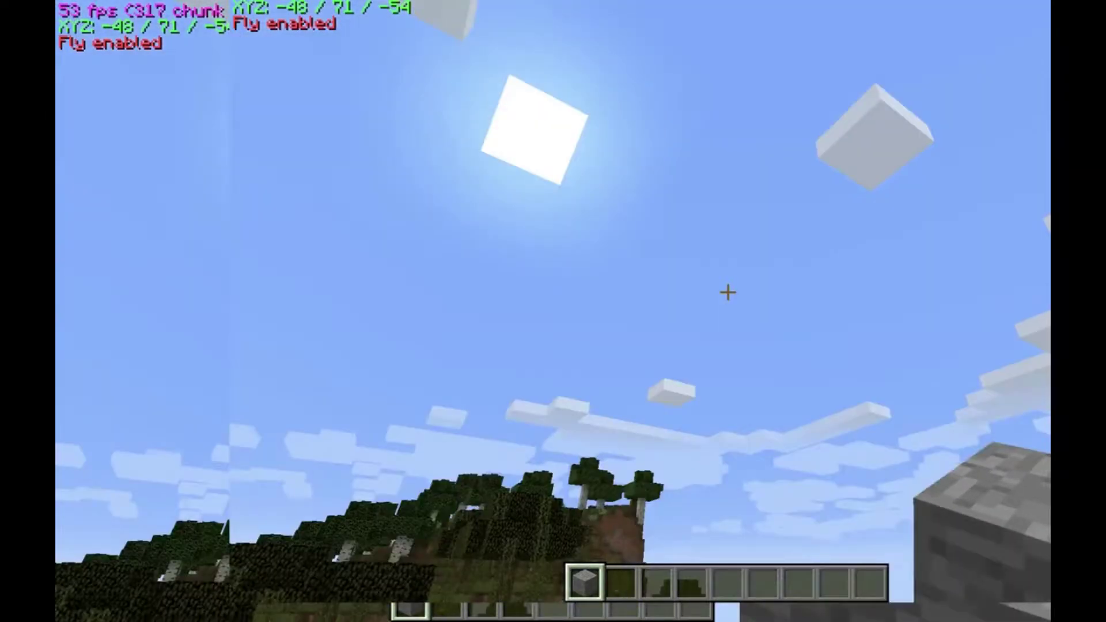
key("shift")
key("w")
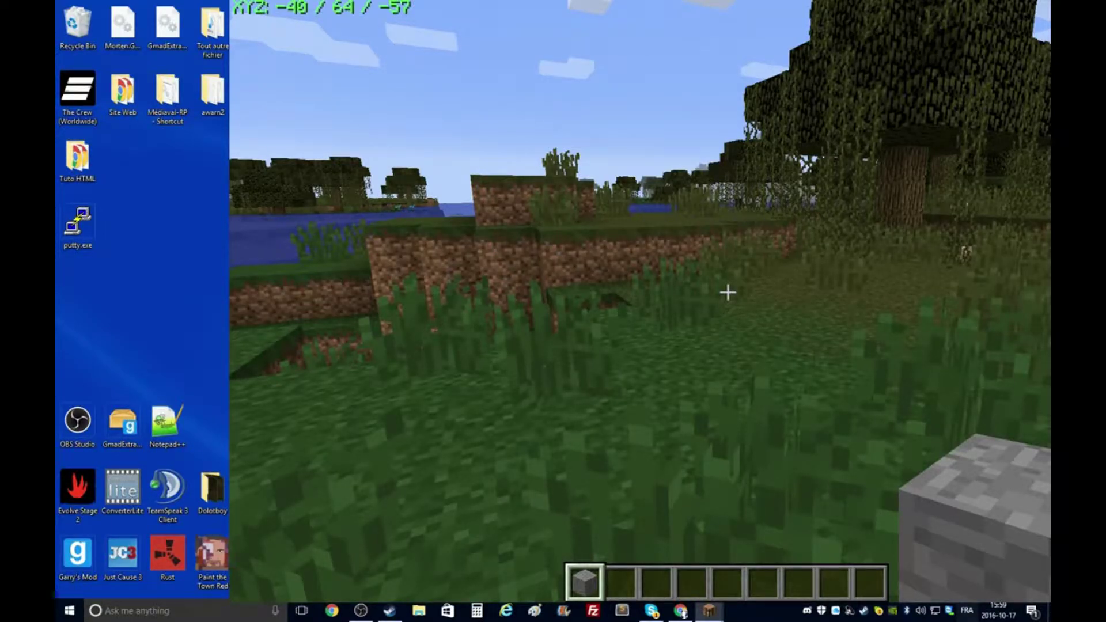
- Pause and resume the game, and cross the swamp on foot past the cows and sheep to the dirt ledge
key("Escape")
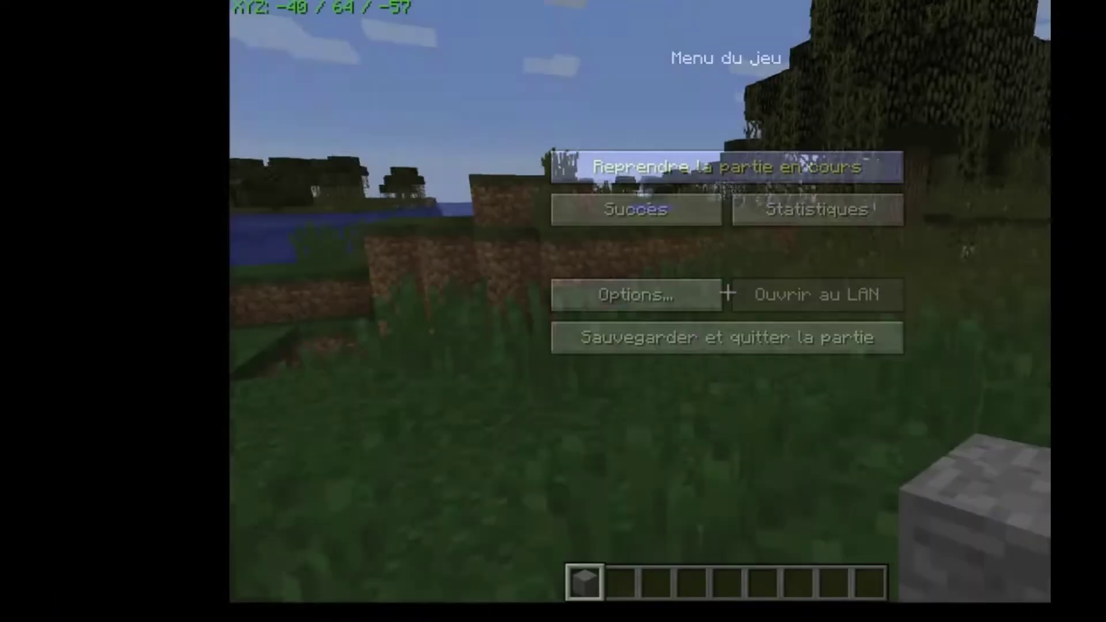
left_click(728, 167)
key("w")
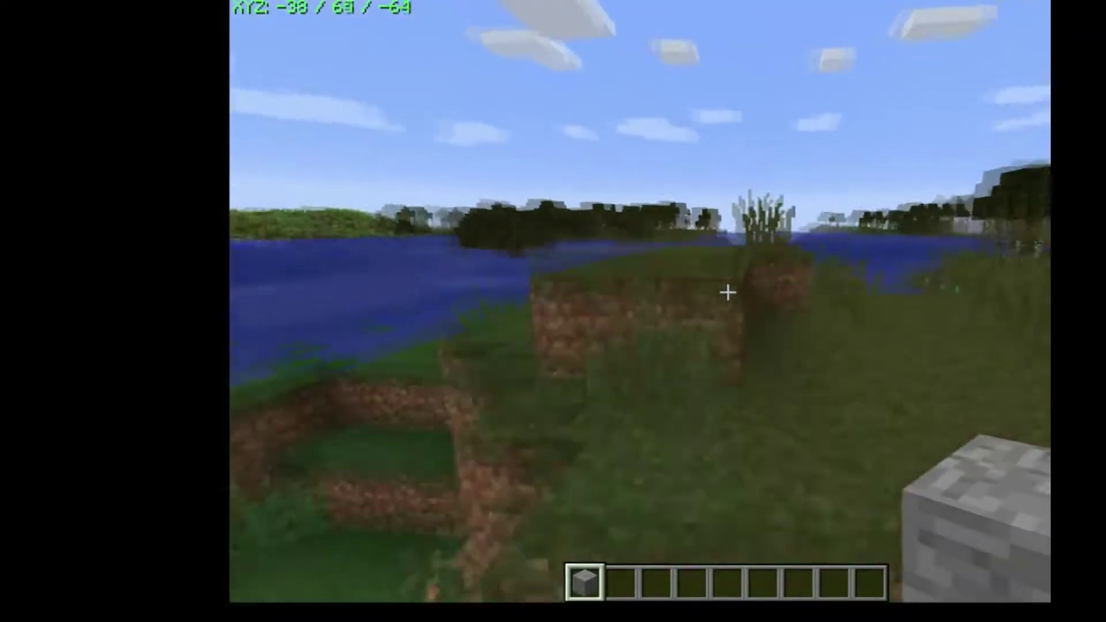
key("space")
key("w")
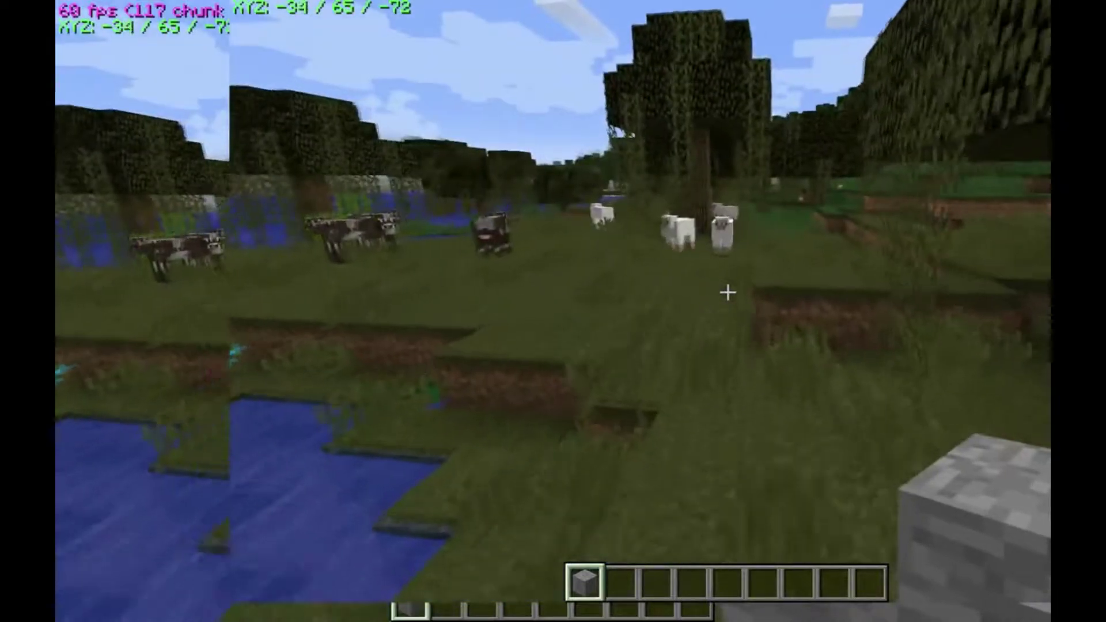
key("space")
key("w")
key("space")
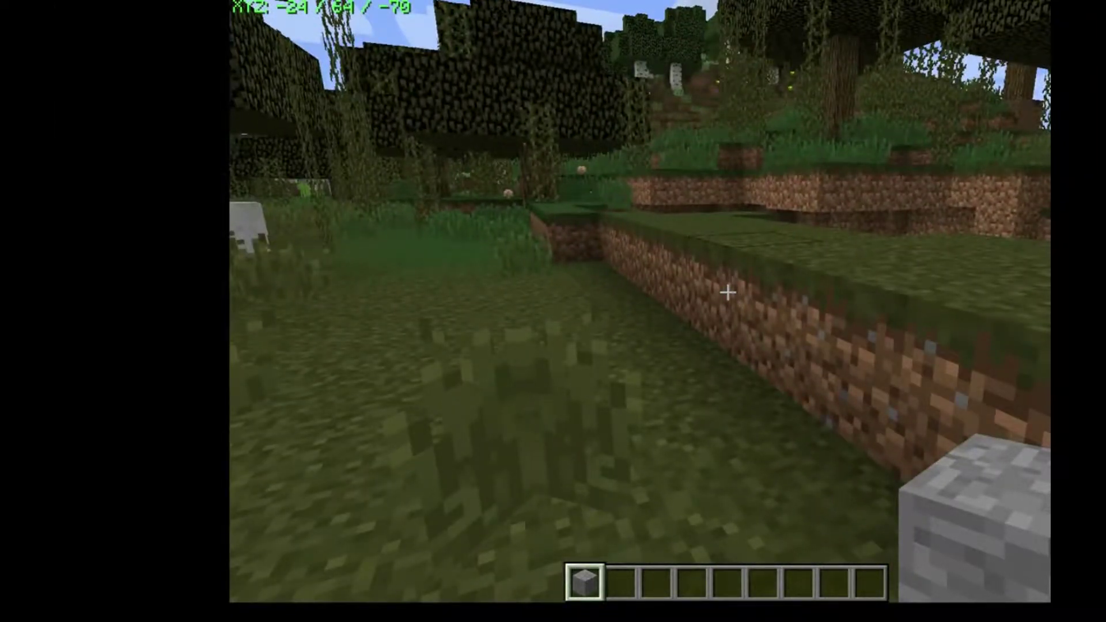
- Open the appdata folder with the Run command and browse its subfolders
key("super")
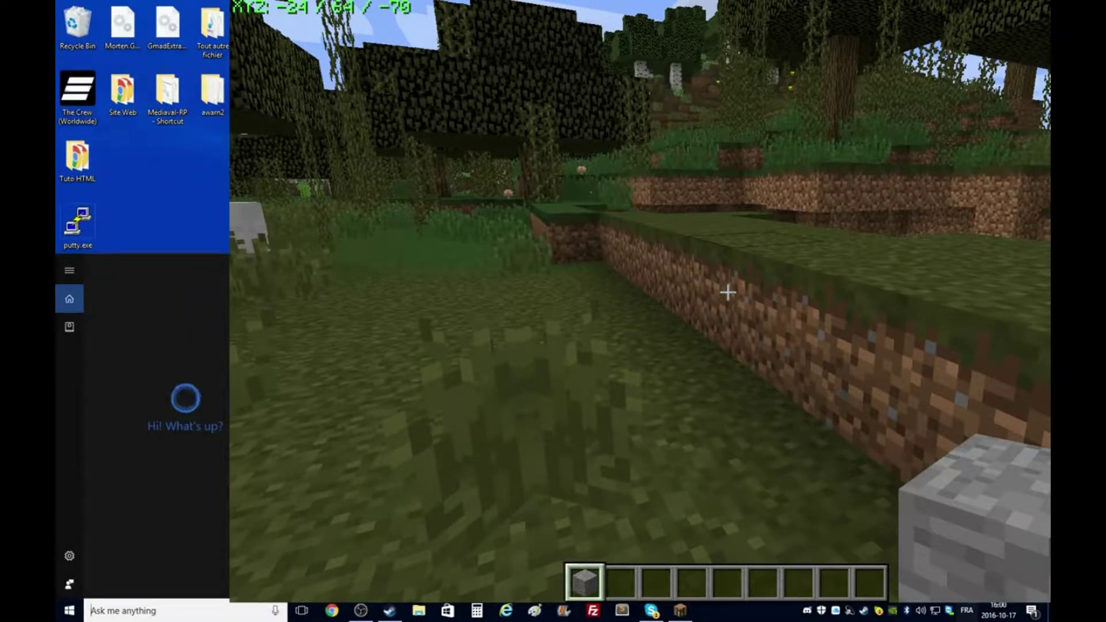
key("super+r")
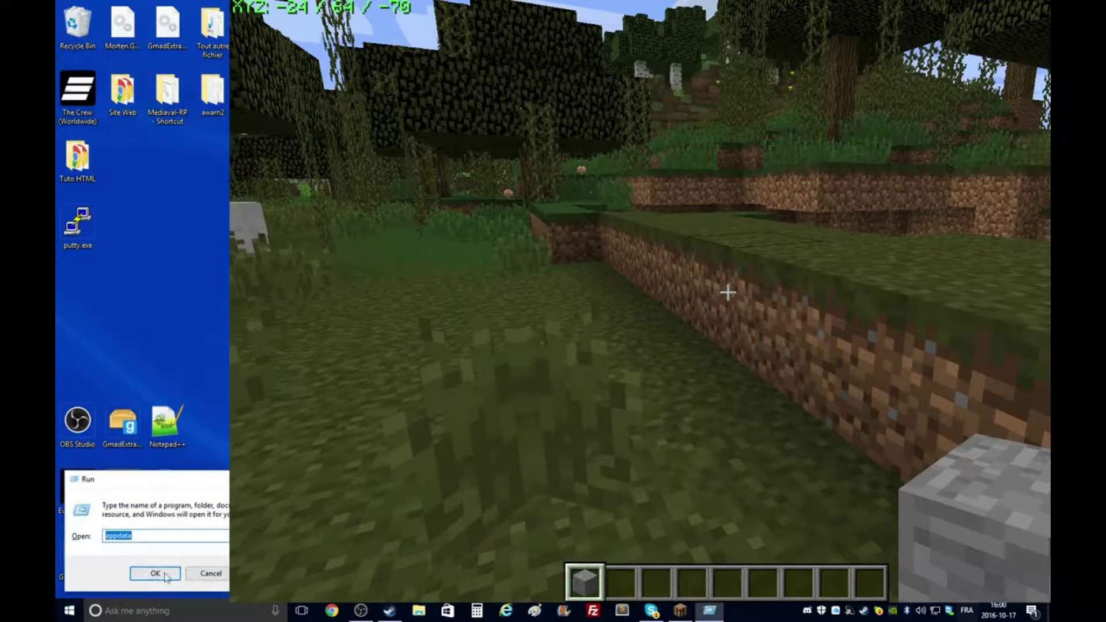
left_click(175, 575)
double_click(201, 138)
double_click(213, 128)
left_click(212, 289)
double_click(236, 288)
left_click_drag(323, 45, 501, 109)
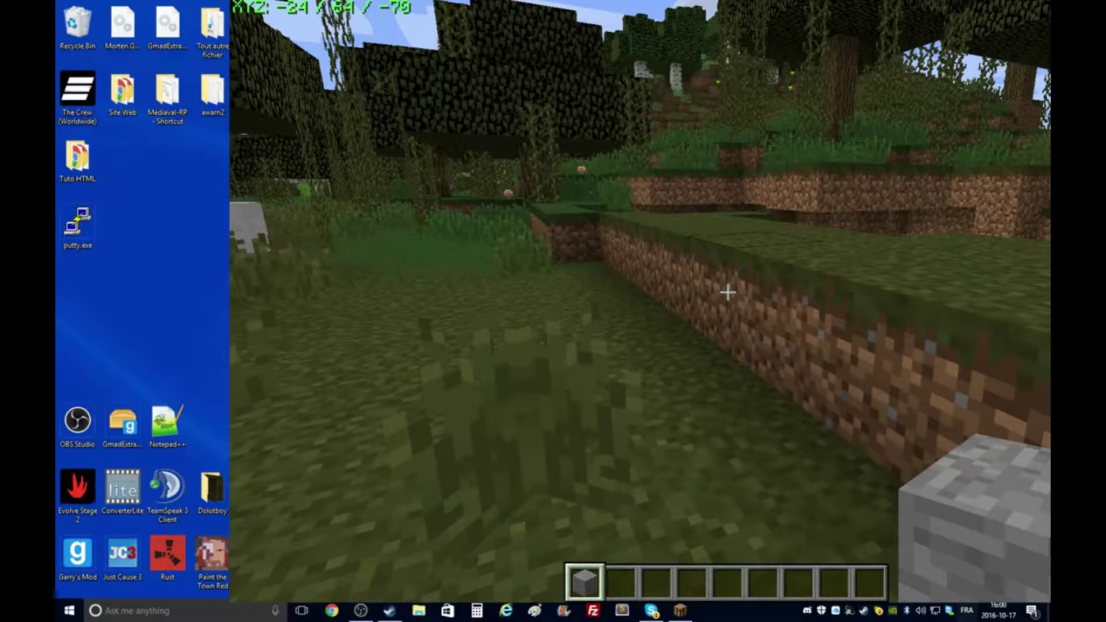
- Launch Chrome, save and leave the current world, and exit Minecraft
left_click(333, 611)
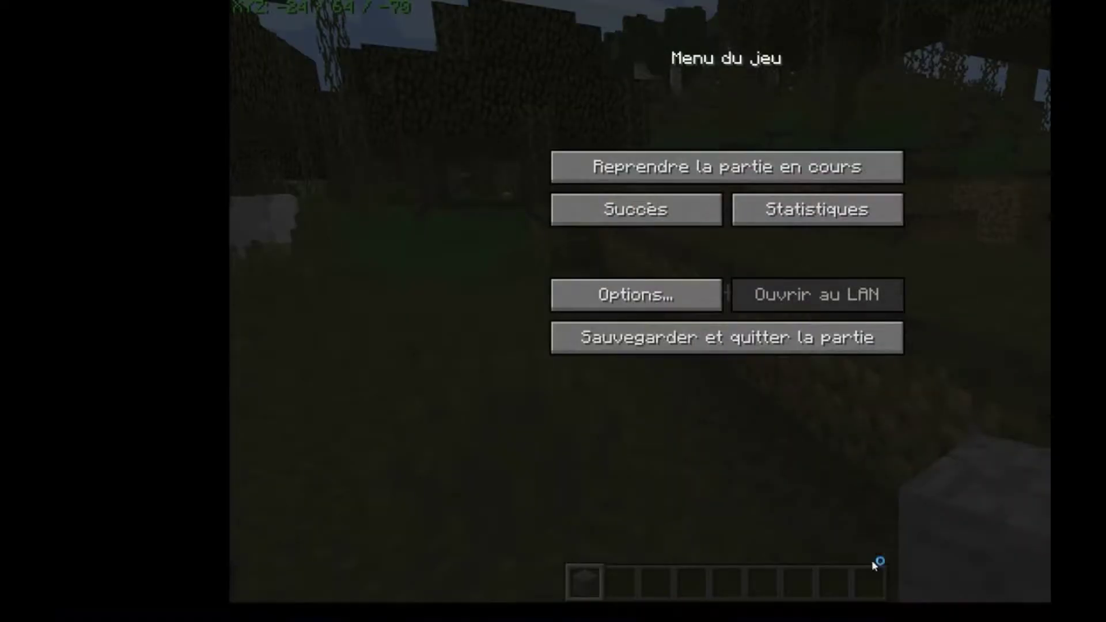
left_click(720, 342)
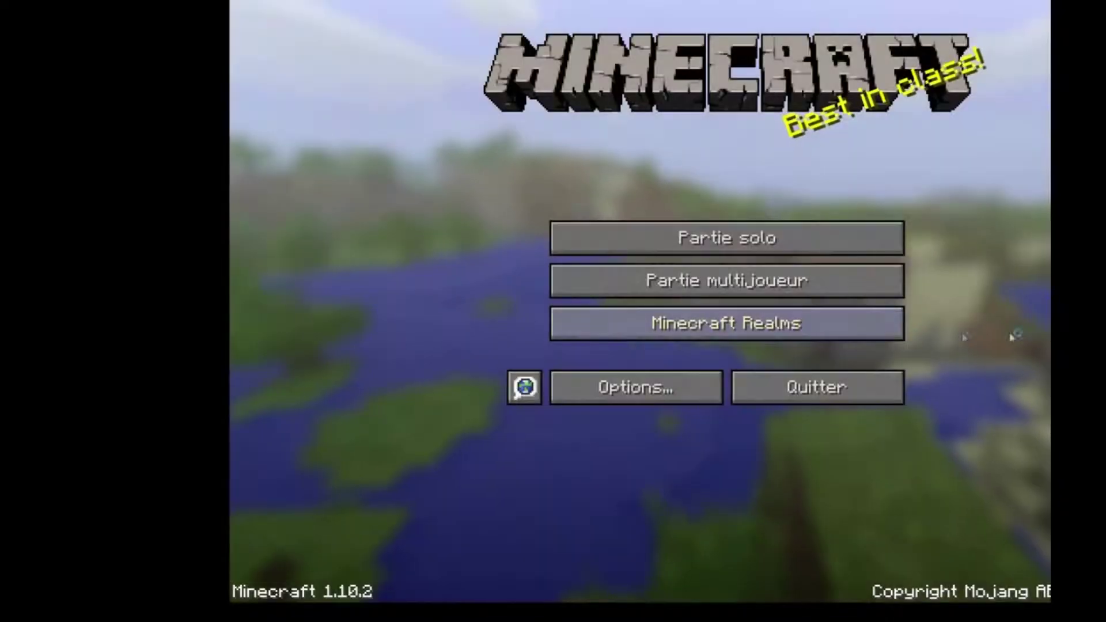
left_click(773, 390)
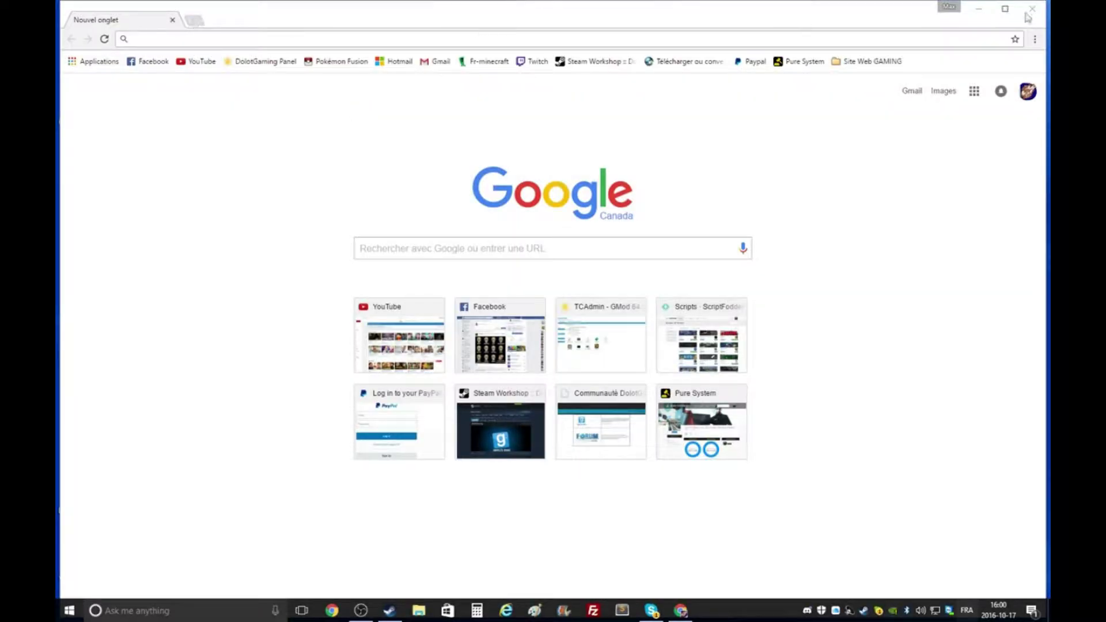
- Maximize the browser window, restore the 2 recently closed tabs from the history, and keep only the Wurst downloads page
left_click(1005, 8)
left_click(1040, 27)
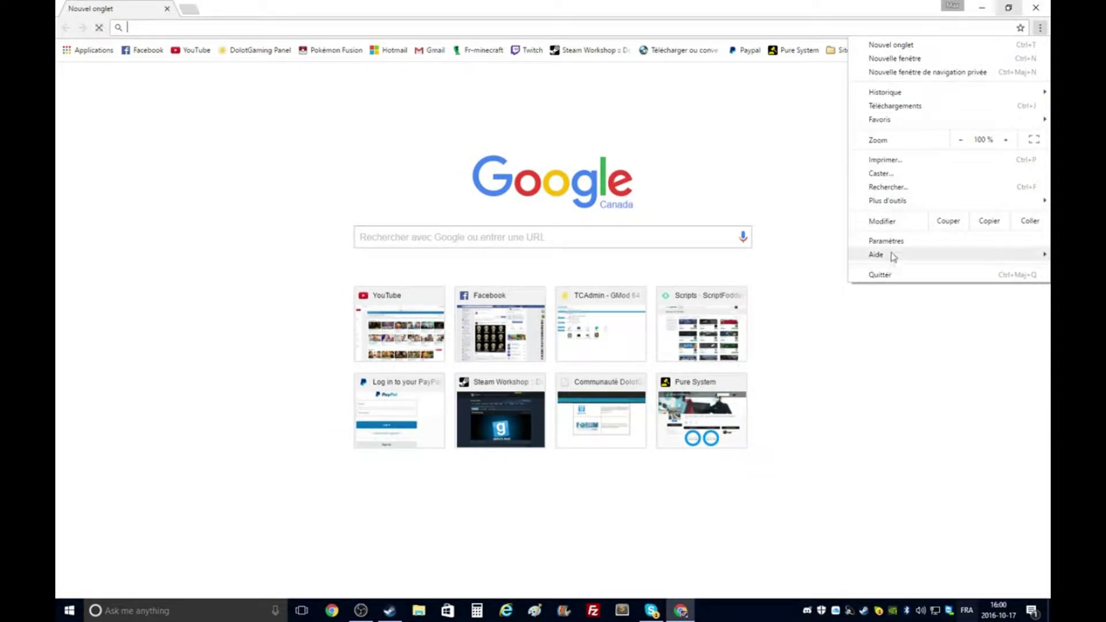
mouse_move(904, 97)
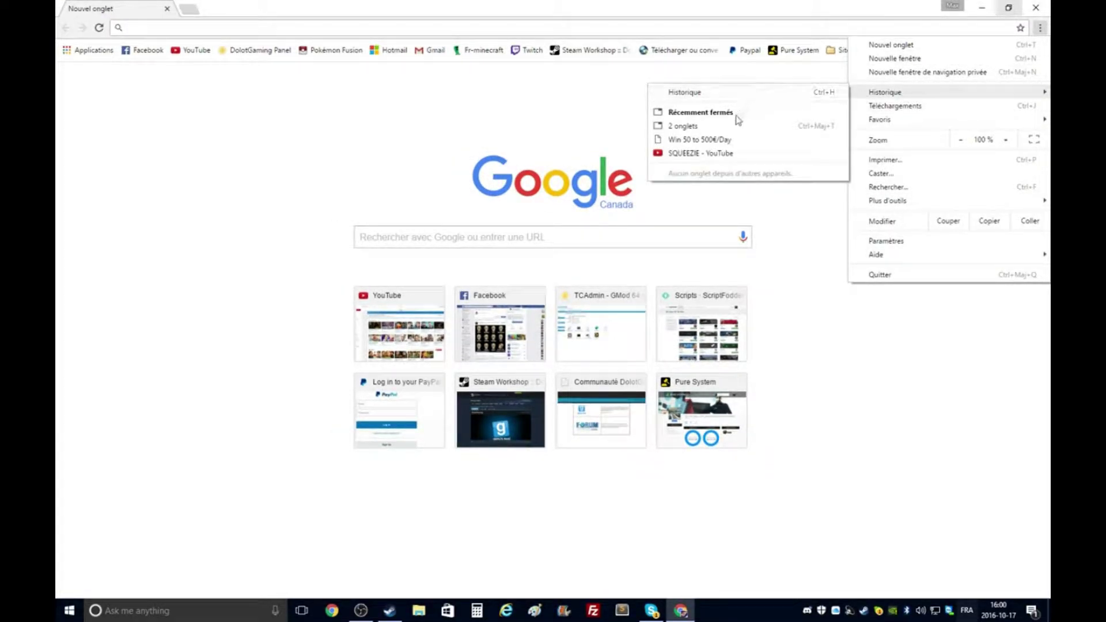
left_click(701, 125)
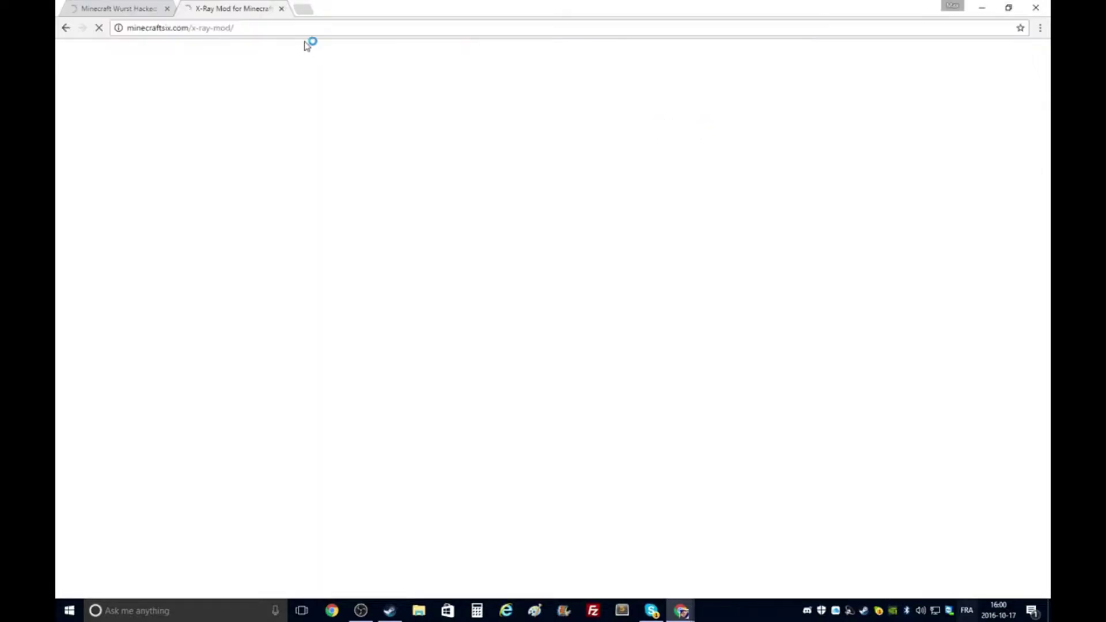
left_click(281, 9)
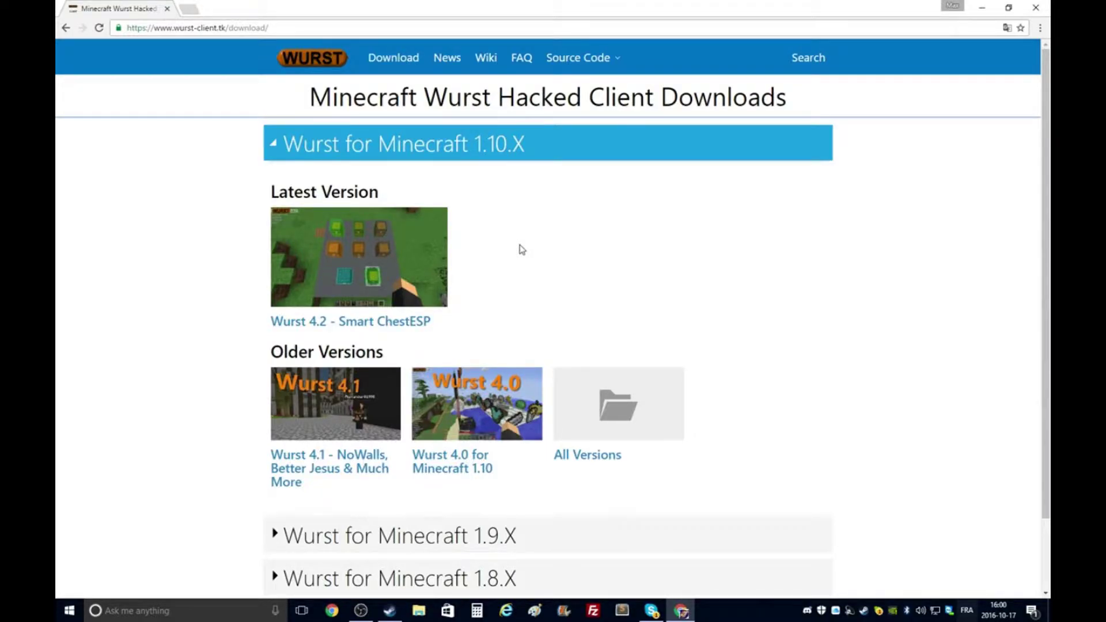
- Download Wurst v4.0 for Minecraft 1.10.X from its release page, skipping the advert and closing the ad tab
left_click(450, 468)
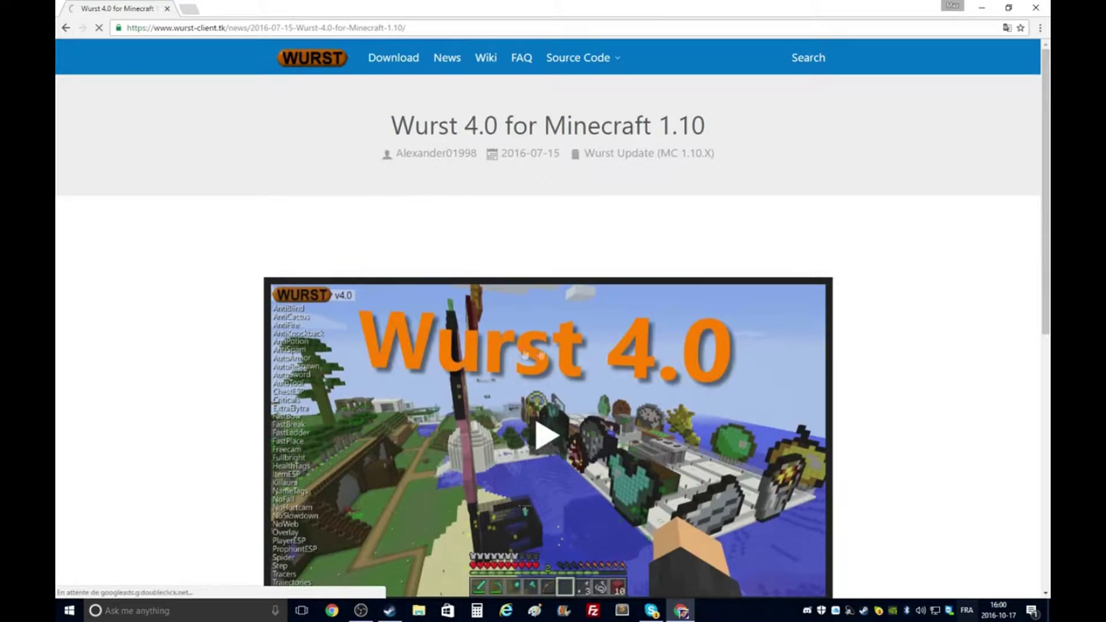
scroll(630, 177, "down", 6)
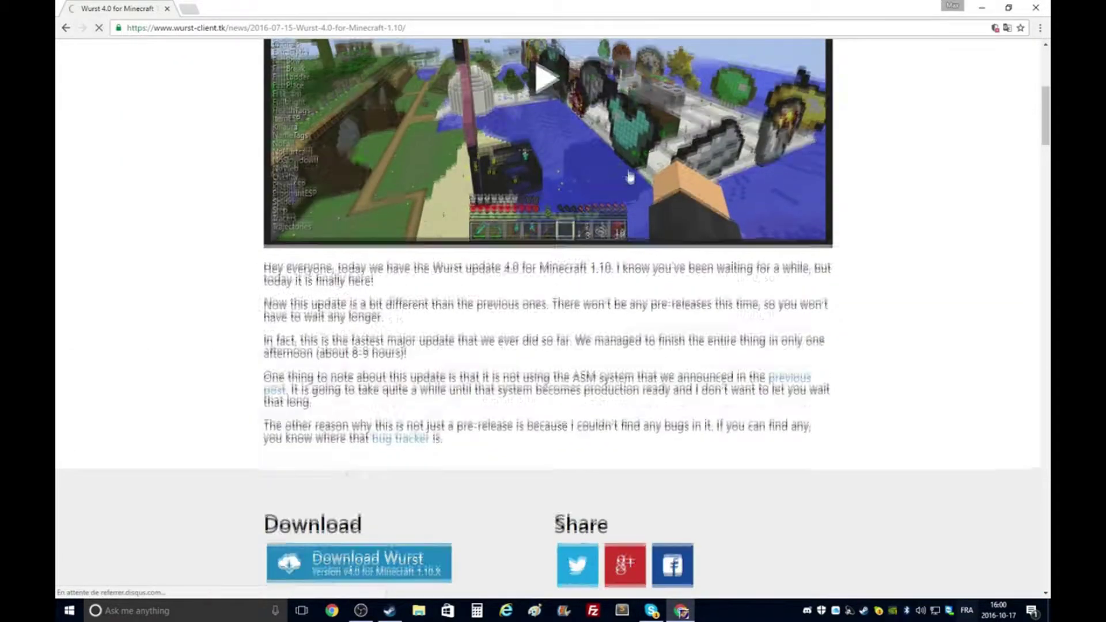
scroll(630, 177, "down", 3)
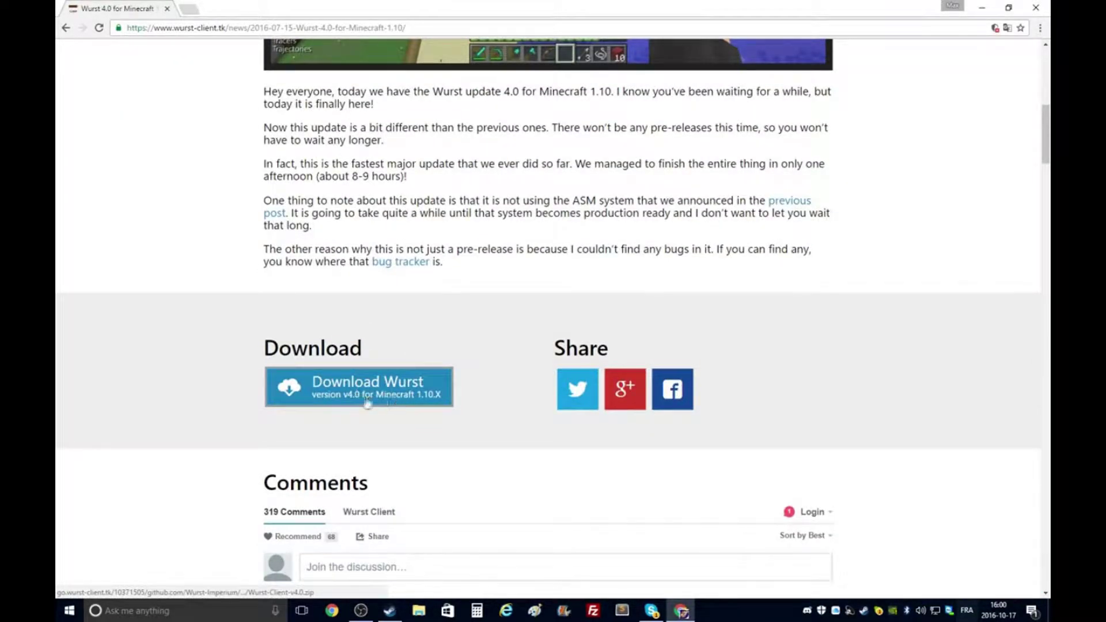
left_click(389, 402)
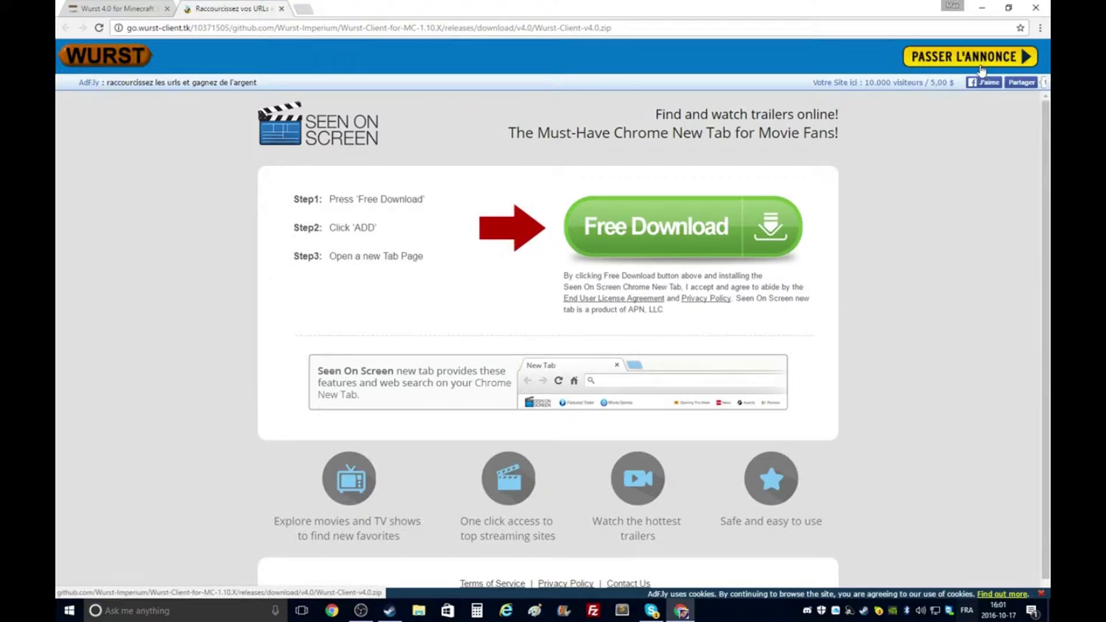
left_click(983, 69)
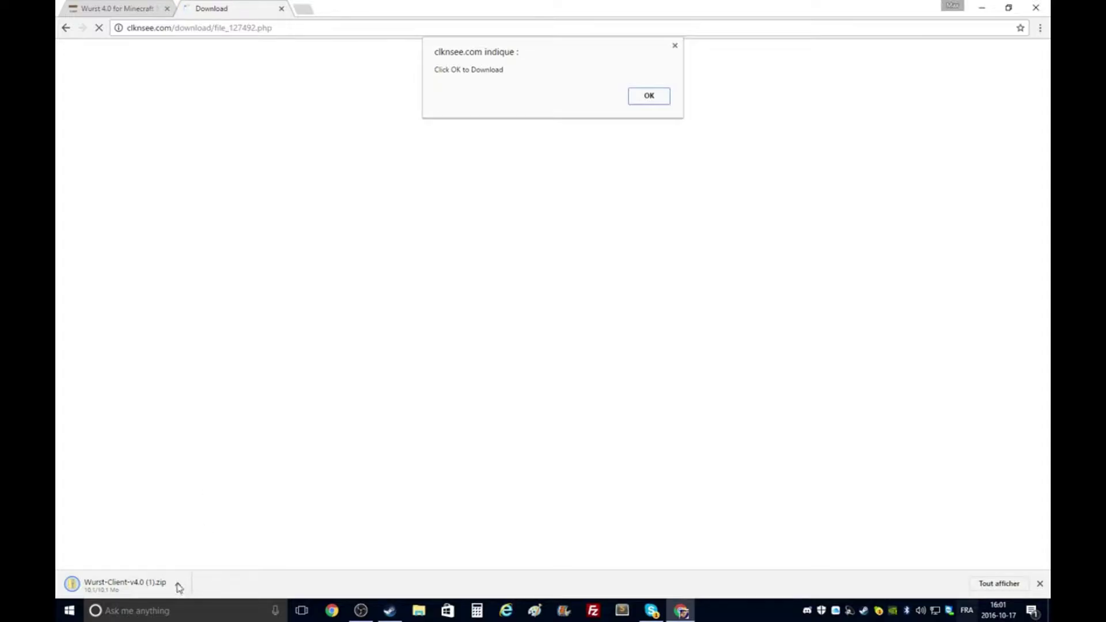
left_click(674, 49)
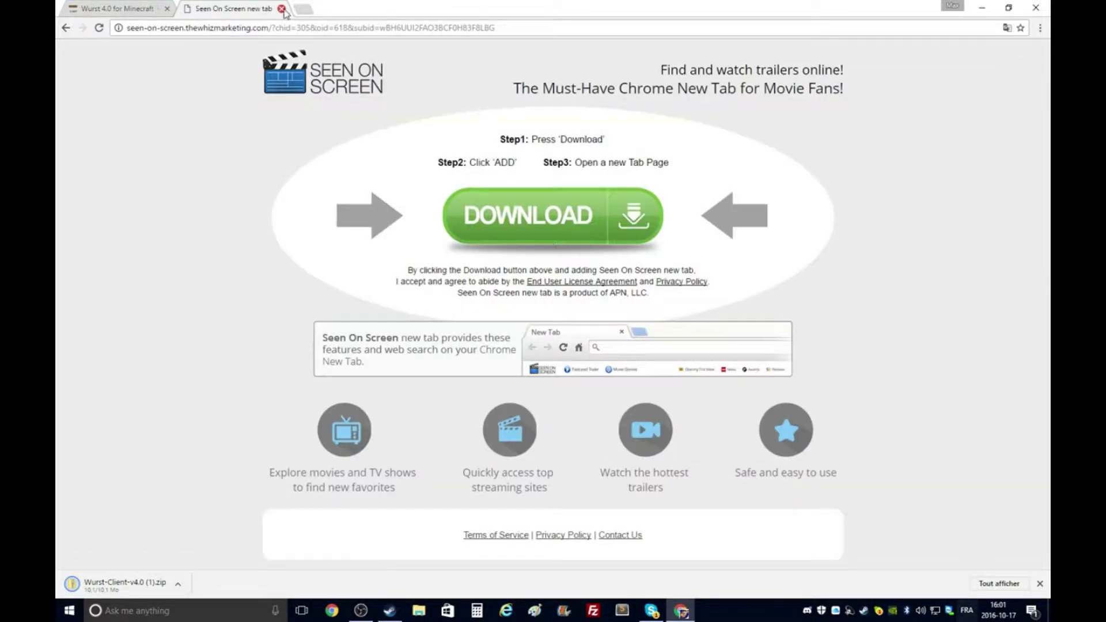
left_click(281, 9)
- Cancel the duplicate Wurst-Client-v4.0 (1).zip download and return to the desktop
left_click(178, 584)
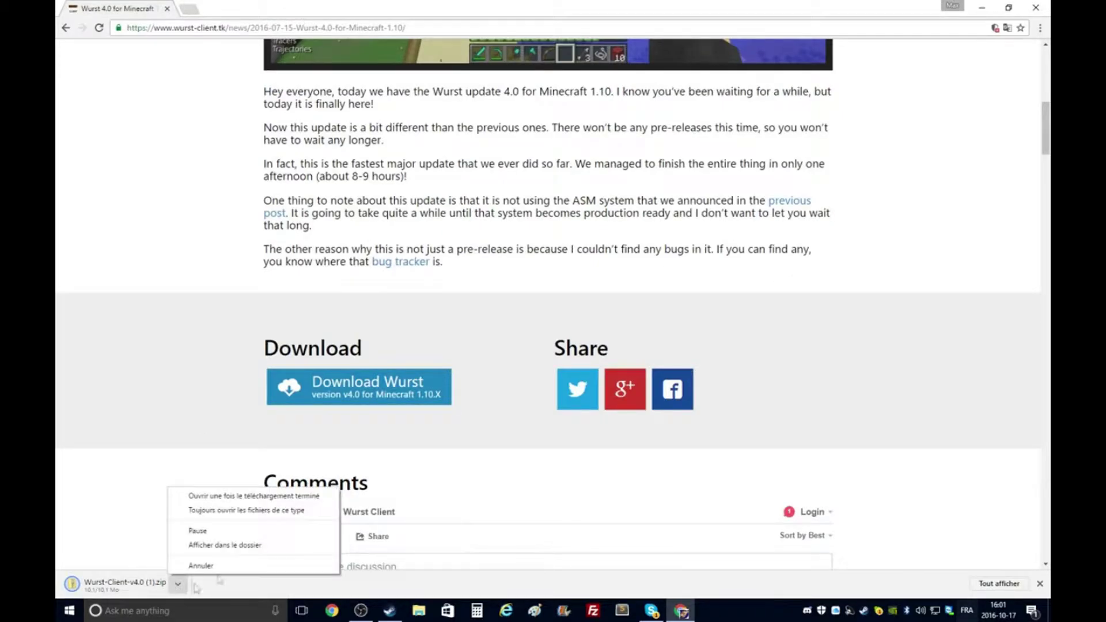
left_click(127, 473)
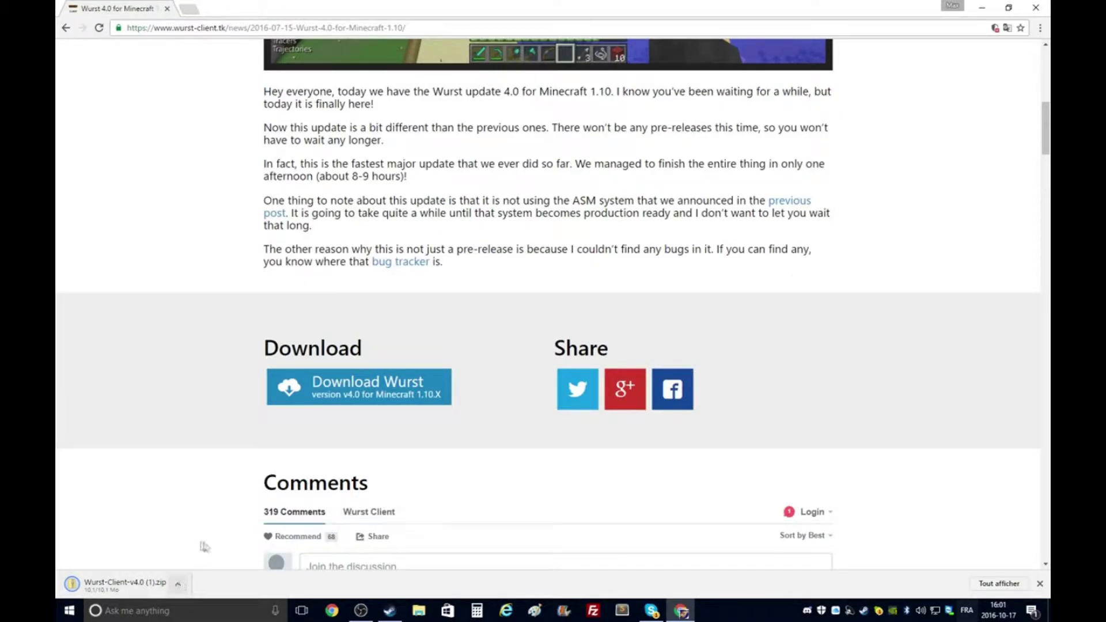
left_click(178, 584)
left_click(210, 577)
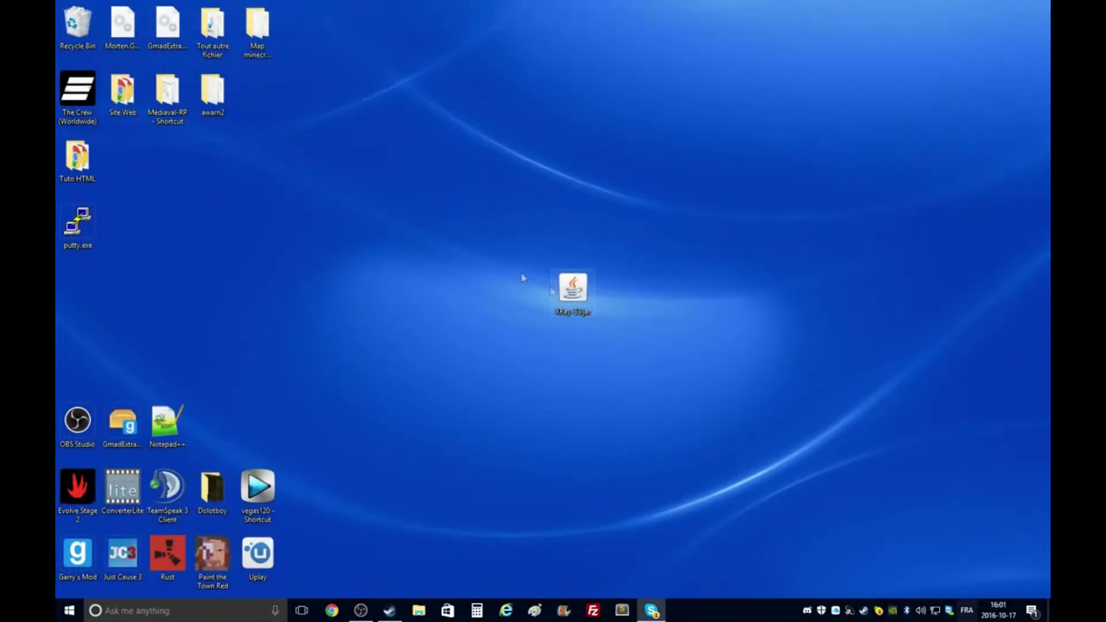
- Delete the XRay-33.jar file from the desktop
right_click(587, 278)
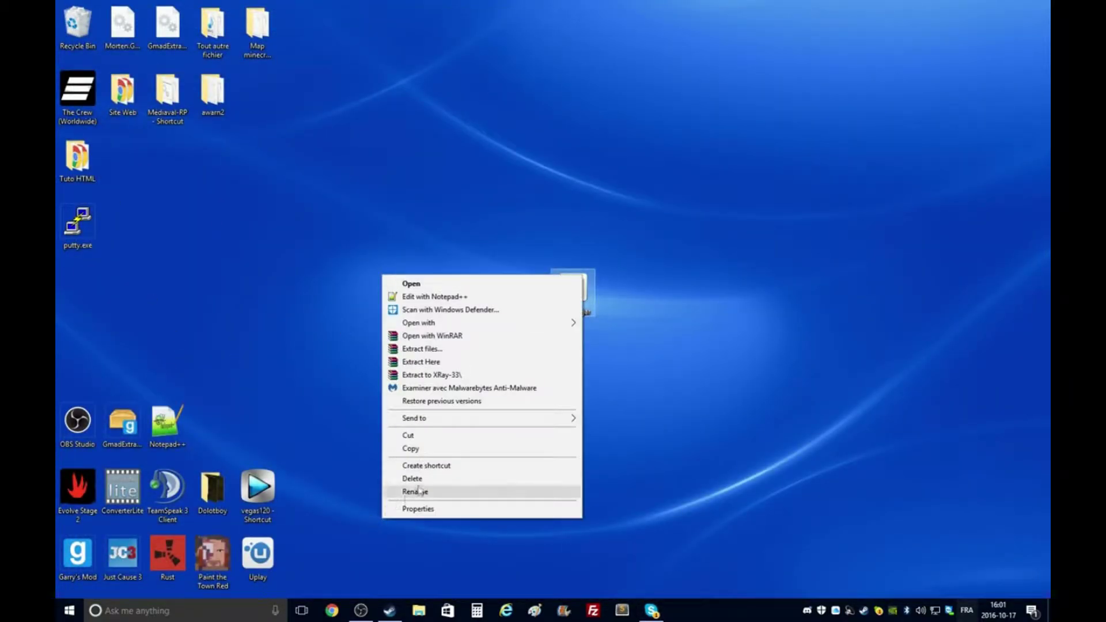
left_click(397, 478)
- Find Wurst-Client-v4.0.zip in the Downloads folder, put it on the desktop, and close the file window
double_click(212, 489)
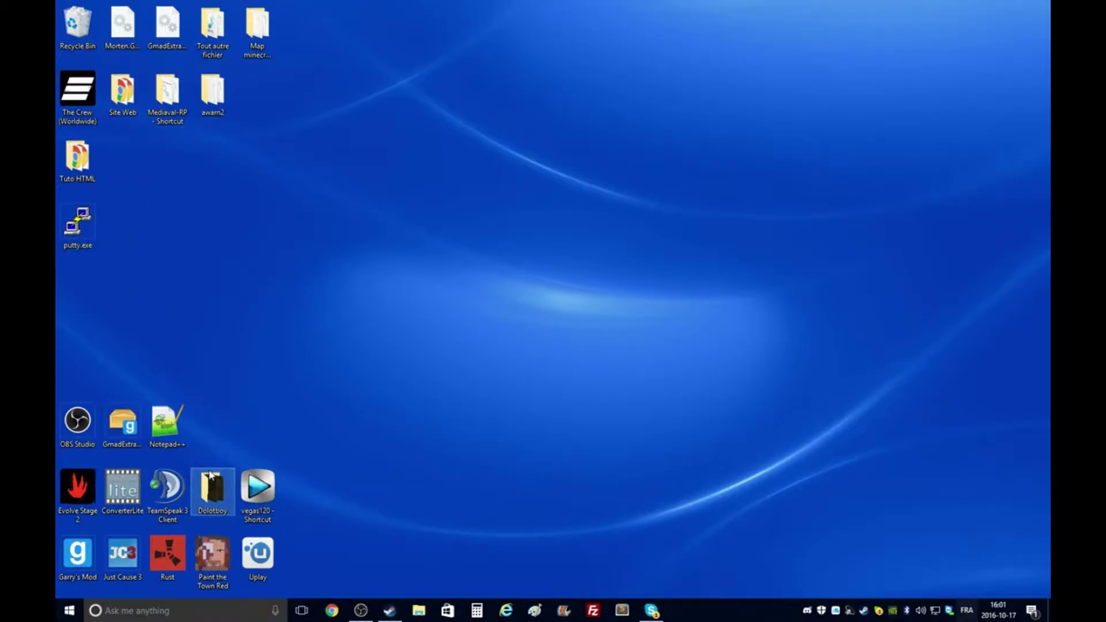
double_click(575, 191)
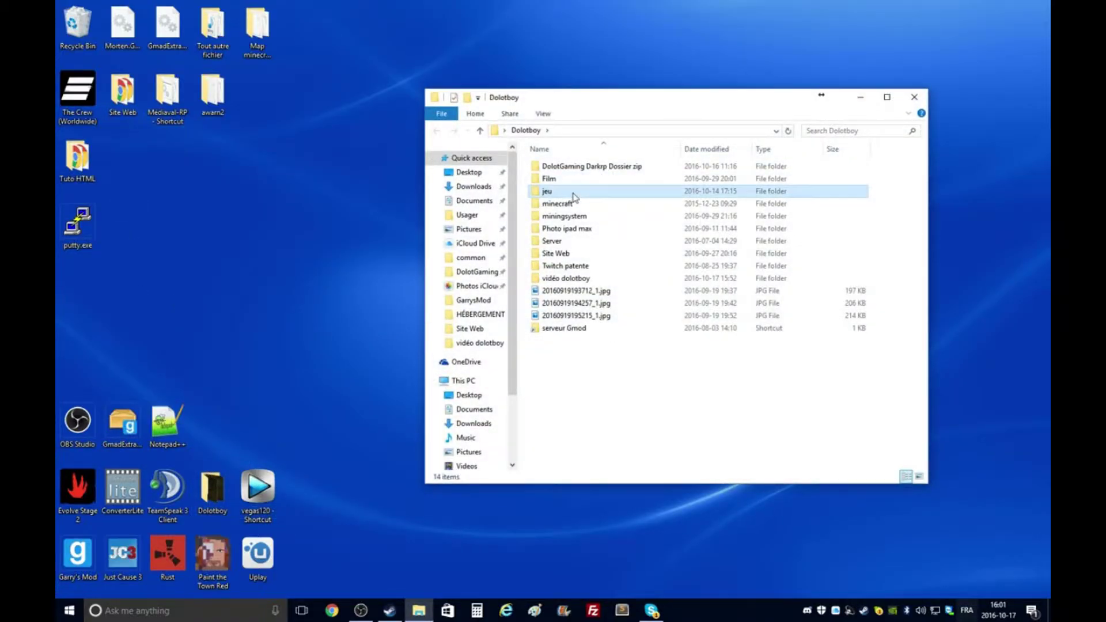
left_click(440, 132)
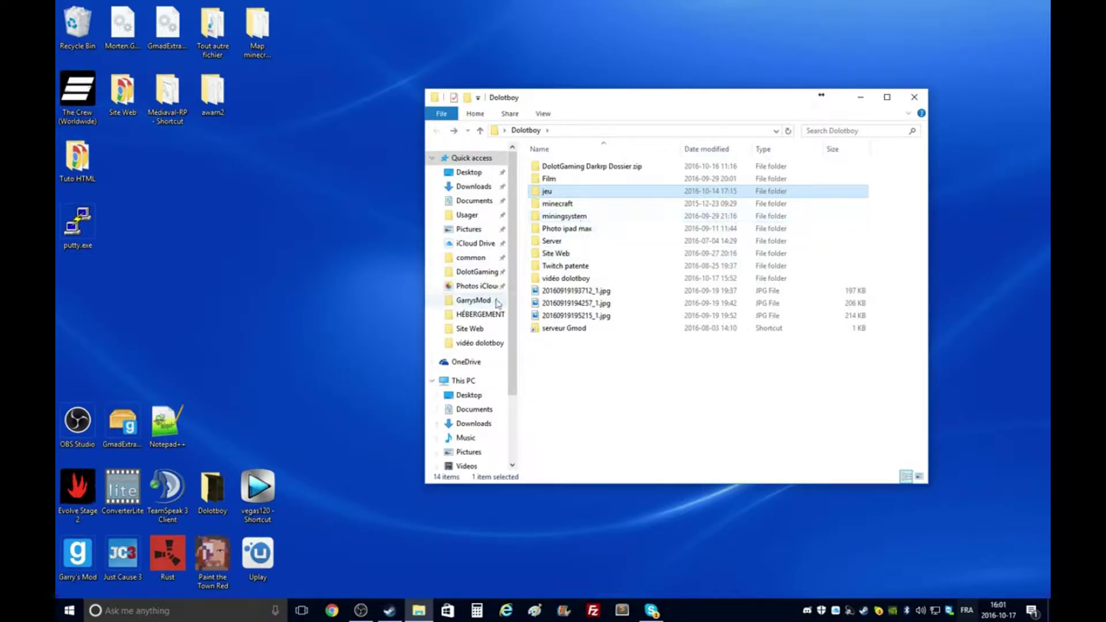
left_click(487, 186)
left_click_drag(560, 447, 562, 252)
left_click(914, 97)
- Open the Wurst-Client-v4.0.zip archive and examine the installation guide linked by its "how to install" shortcut
double_click(584, 221)
double_click(605, 191)
left_click(586, 314)
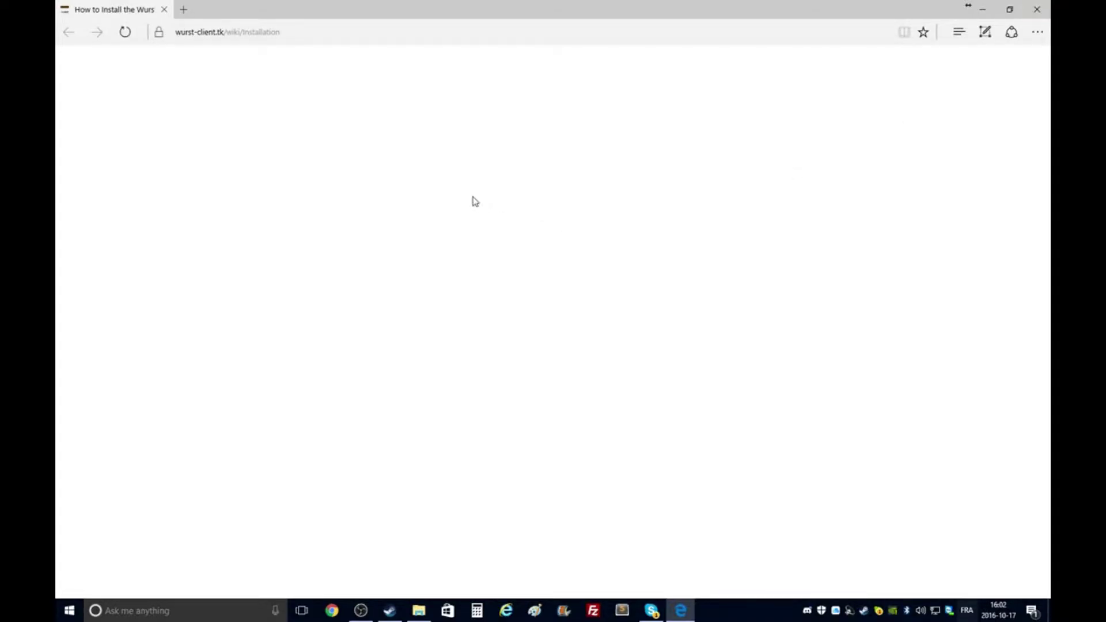
scroll(472, 200, "down", 15)
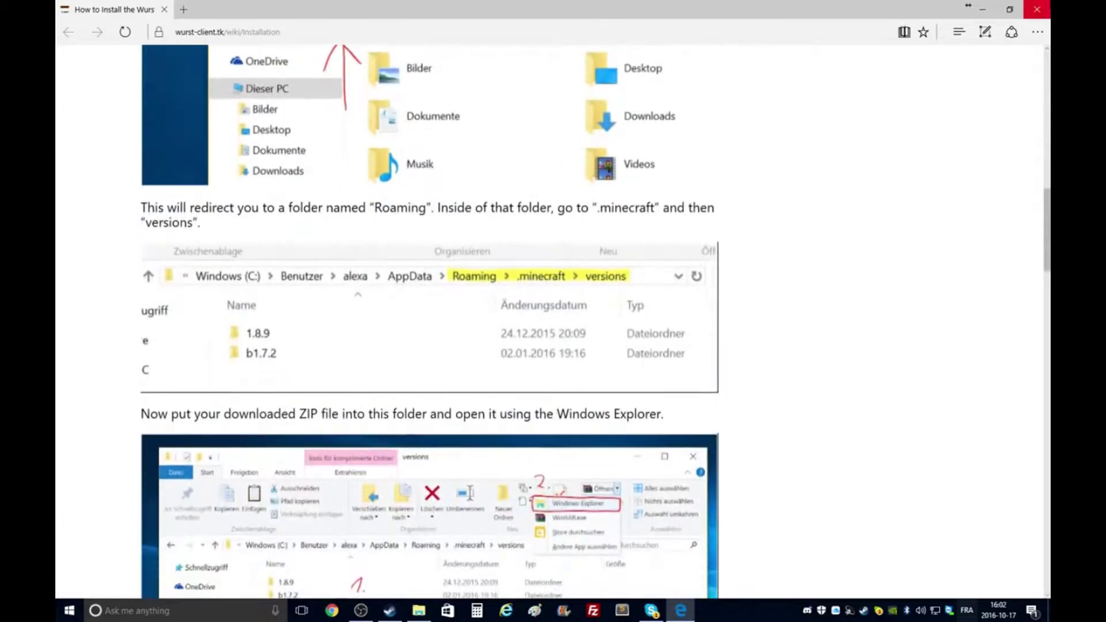
left_click(1038, 9)
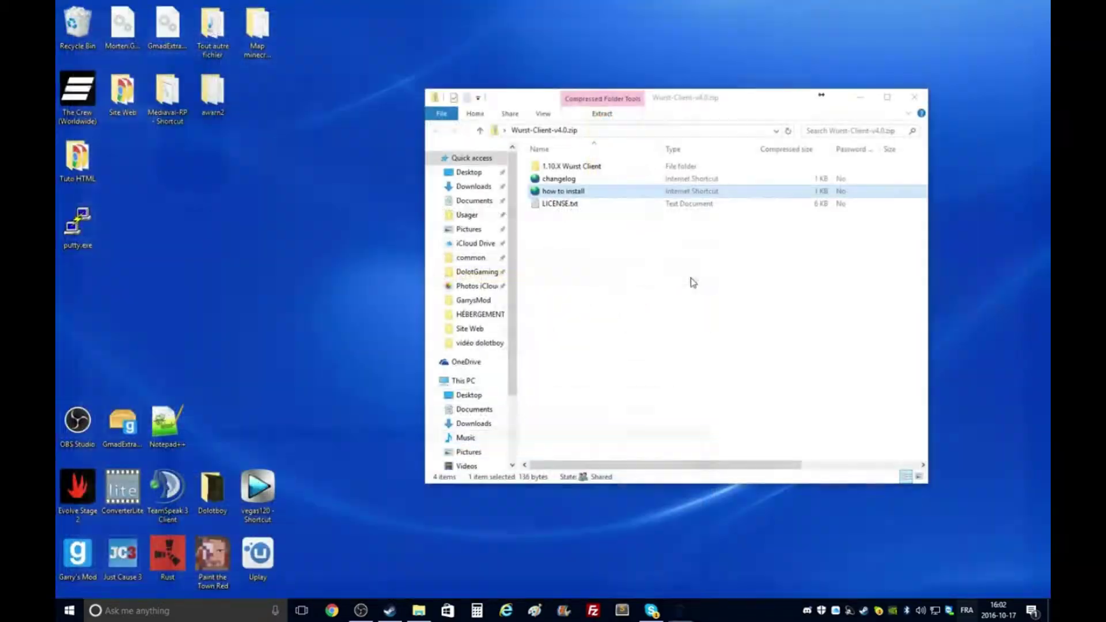
- Check the 1.10.X Wurst Client folder inside the archive, extract it to the desktop, and close the archive
double_click(599, 167)
left_click(436, 130)
left_click_drag(590, 167, 277, 201)
left_click(915, 98)
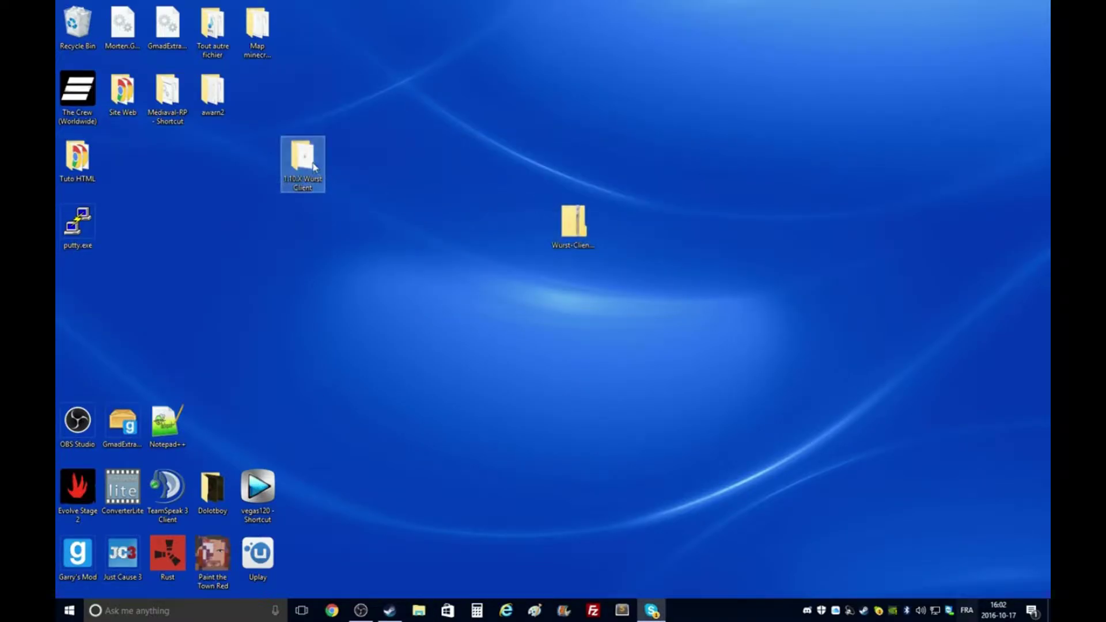
- Reposition the extracted 1.10.X Wurst Client folder on the desktop and open the versions folder inside AppData\Roaming\.minecraft
left_click_drag(311, 160, 411, 215)
key("super+r")
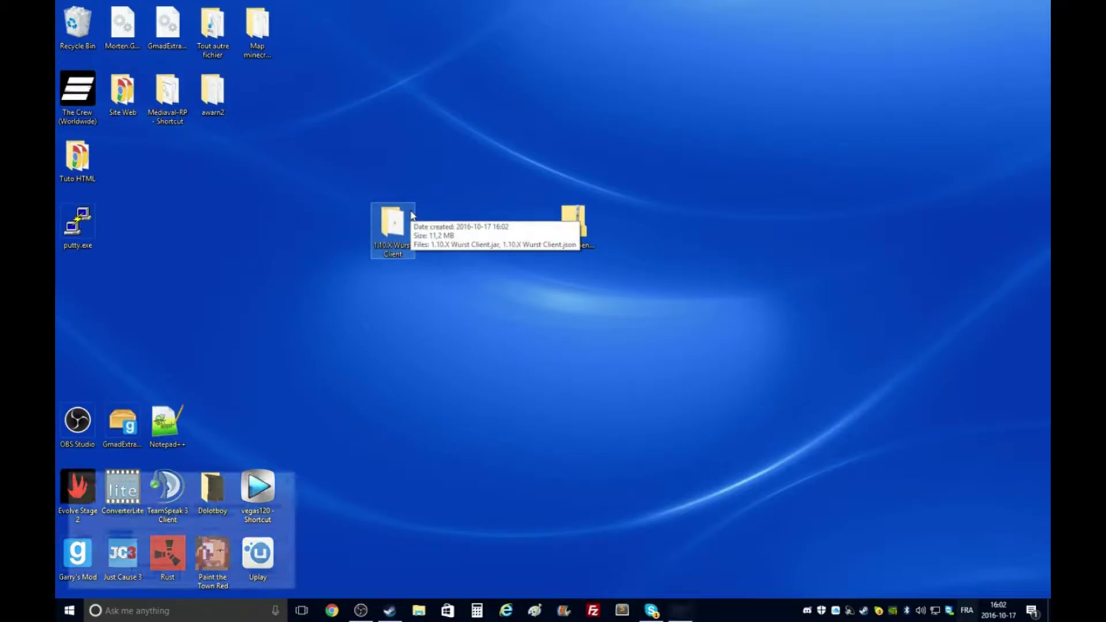
left_click(142, 574)
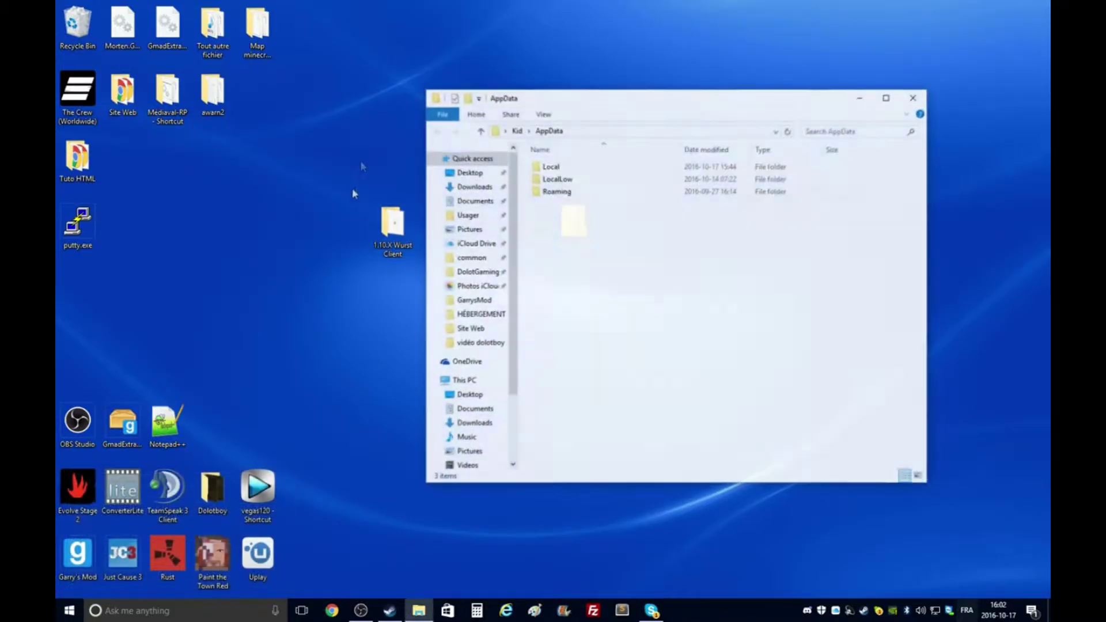
double_click(612, 190)
double_click(576, 179)
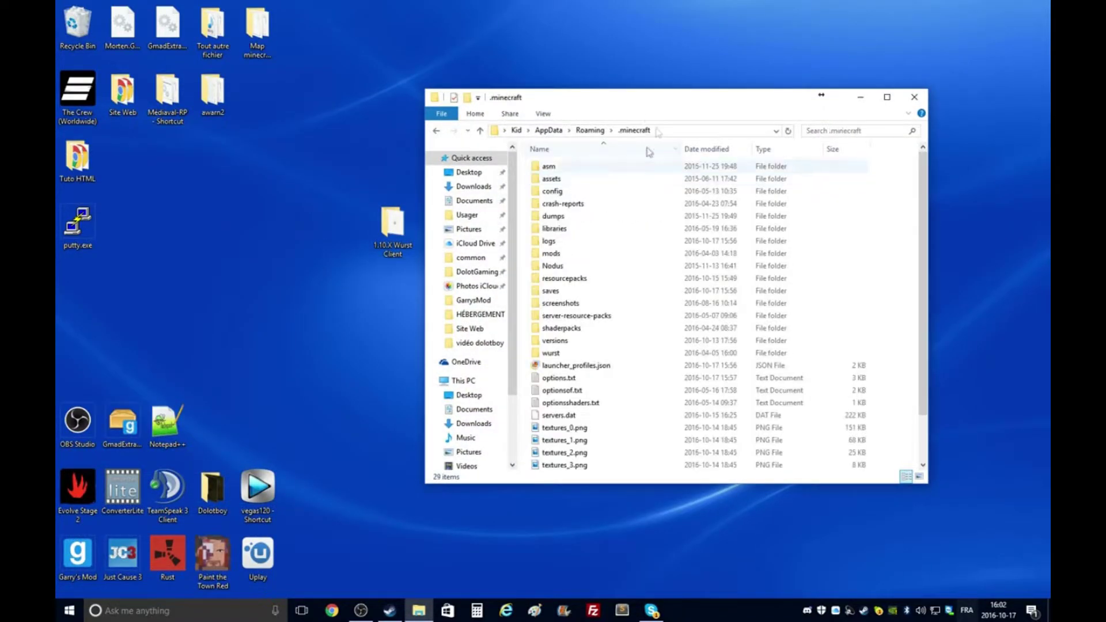
left_click(586, 352)
double_click(585, 341)
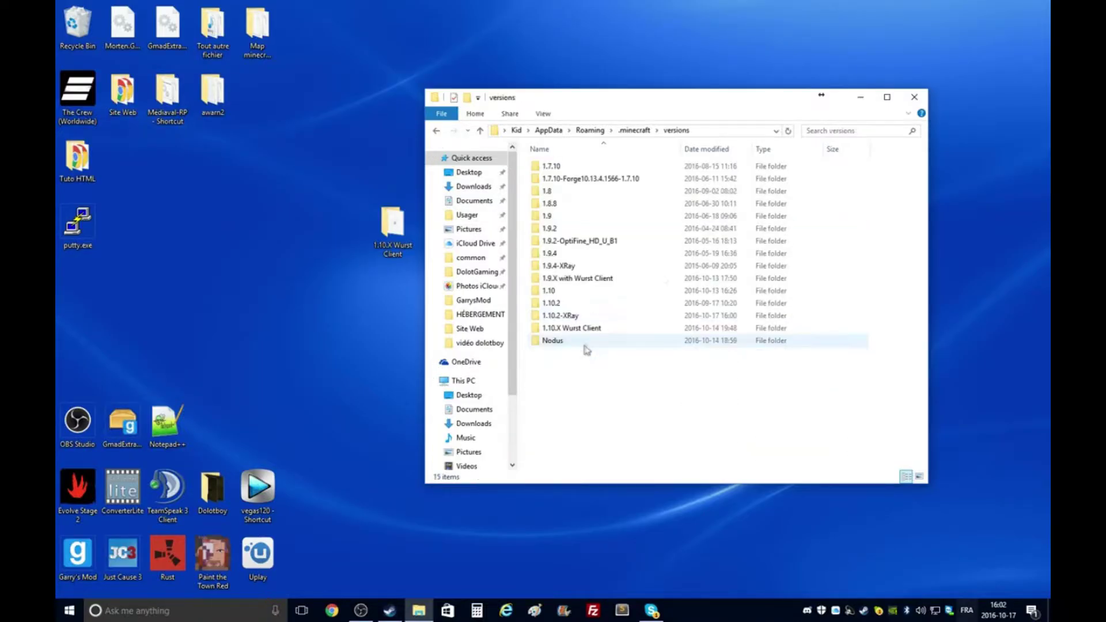
- Check the files of the 1.10.X Wurst Client folder inside the versions folder, and close the file window
mouse_move(393, 228)
left_mouse_down()
mouse_move(122, 241)
mouse_move(632, 385)
mouse_move(388, 230)
left_mouse_up()
left_click(559, 331)
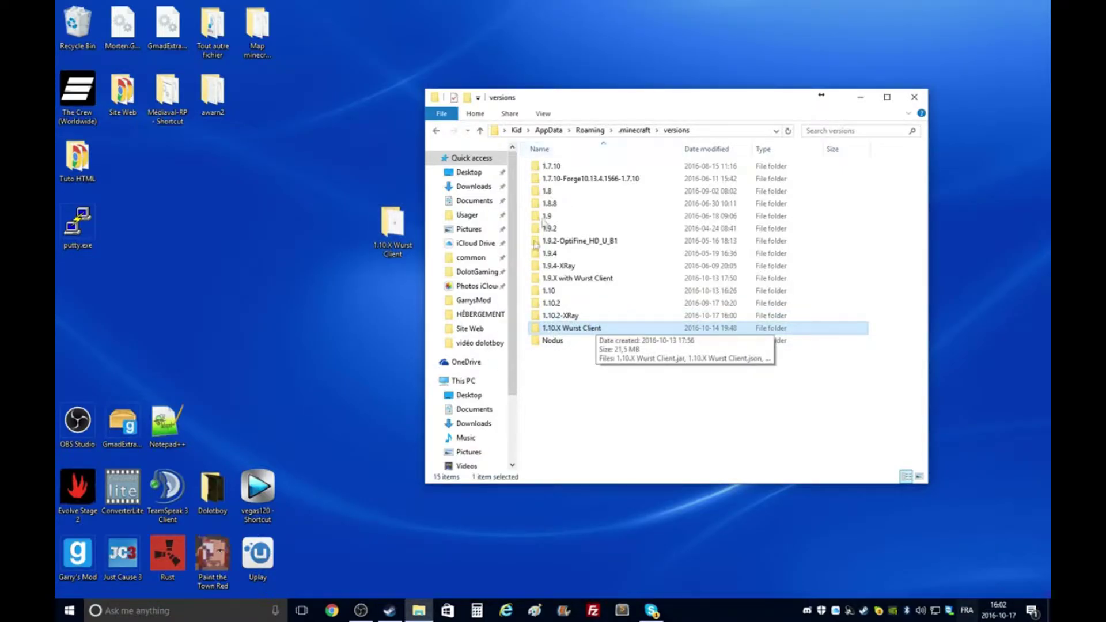
left_click_drag(397, 226, 327, 213)
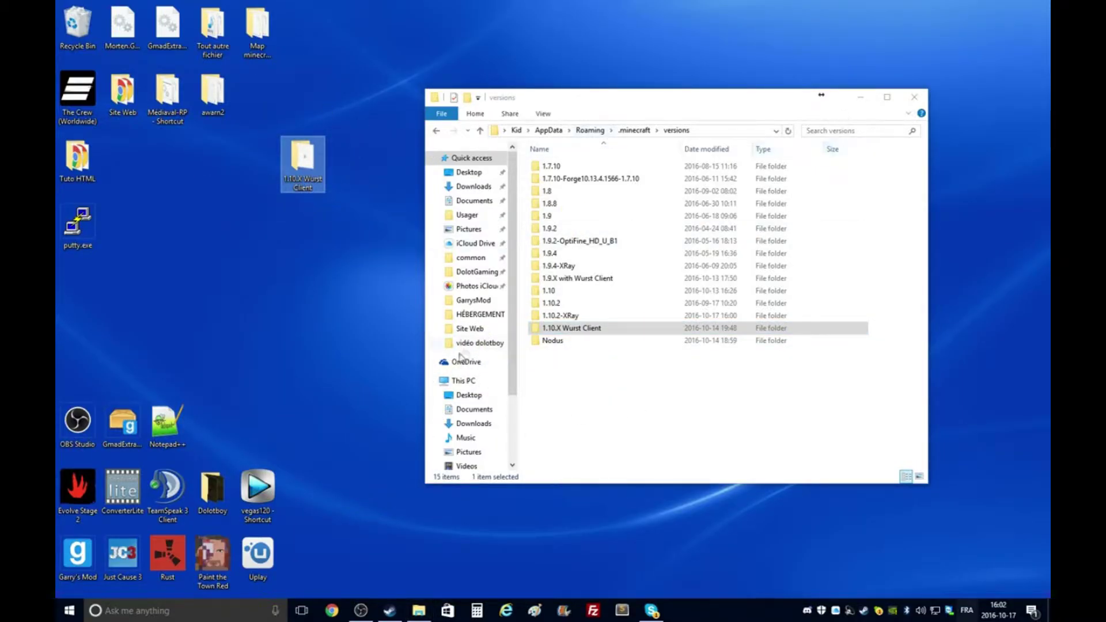
left_click(552, 332)
left_click(566, 388)
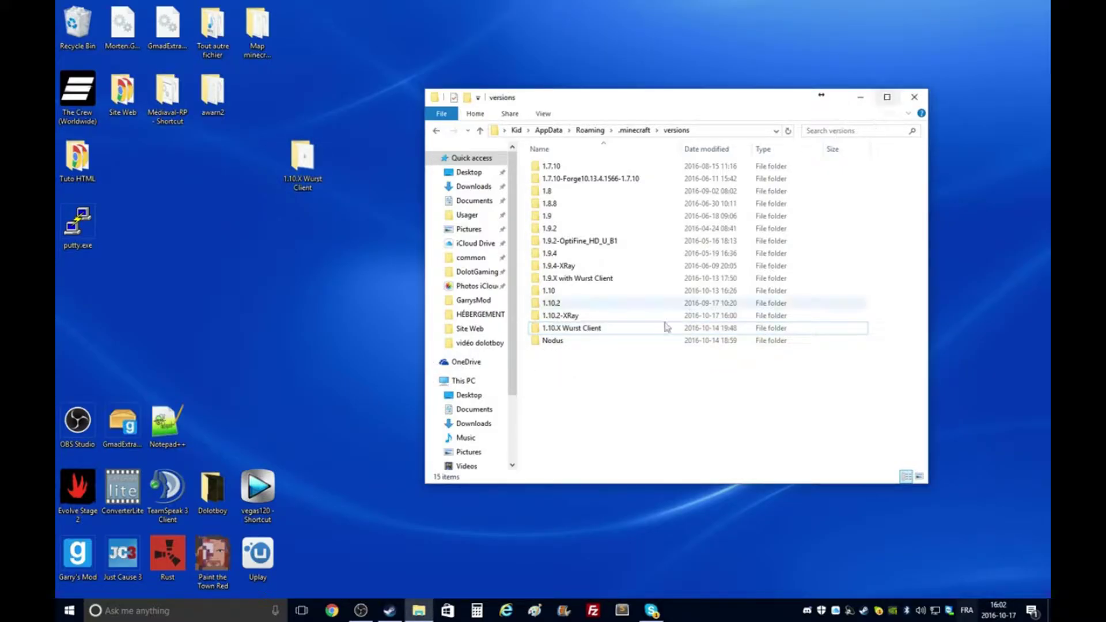
double_click(620, 328)
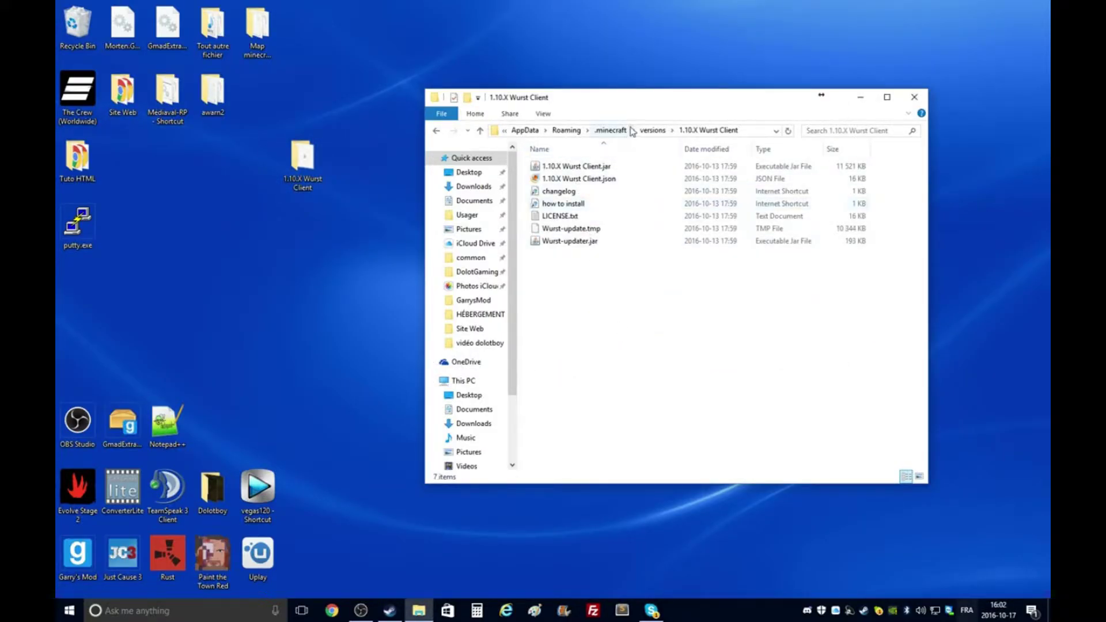
left_click(906, 100)
- Delete the extracted 1.10.X Wurst Client folder and the Wurst client zip archive from the desktop
left_click_drag(237, 123, 750, 325)
right_click(563, 226)
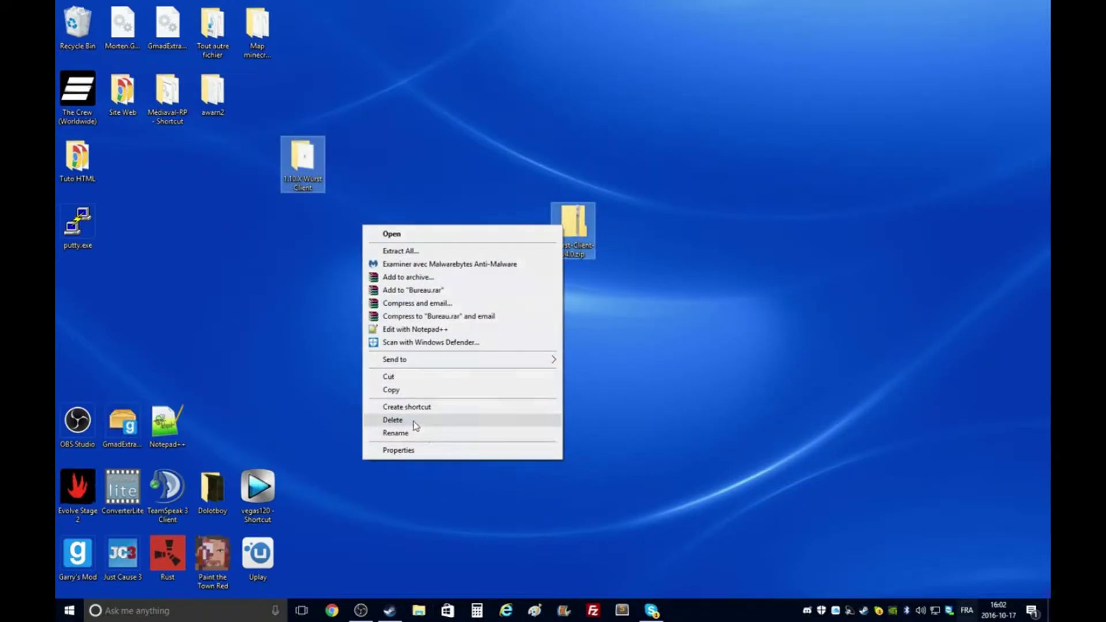
left_click(396, 420)
- Launch Minecraft.exe from the jeu folder inside the Dolotboy desktop folder
double_click(227, 485)
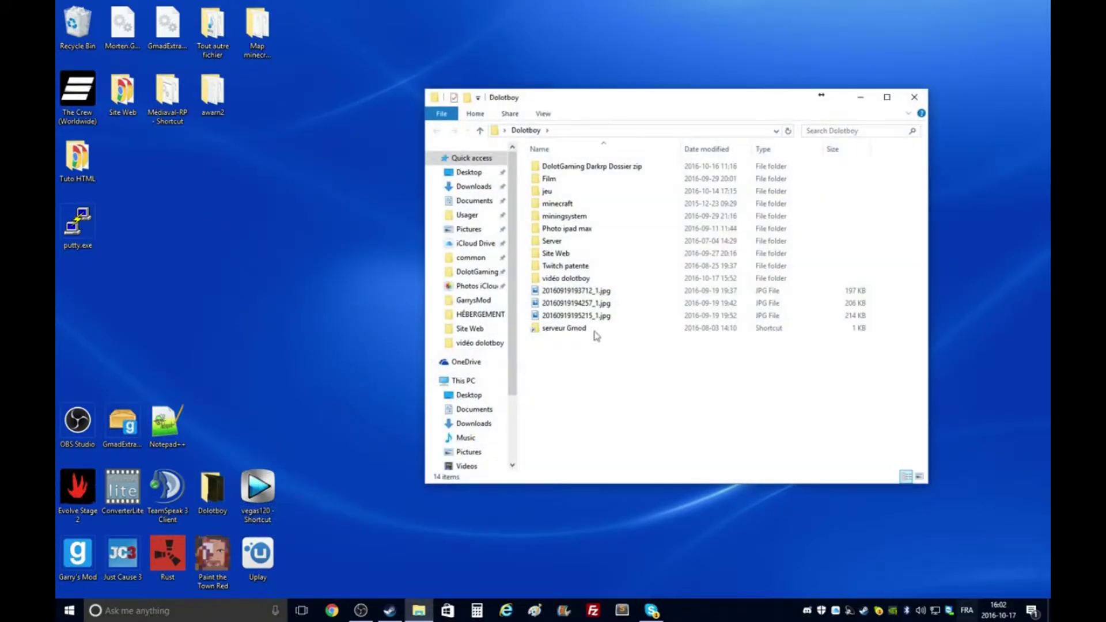
double_click(550, 191)
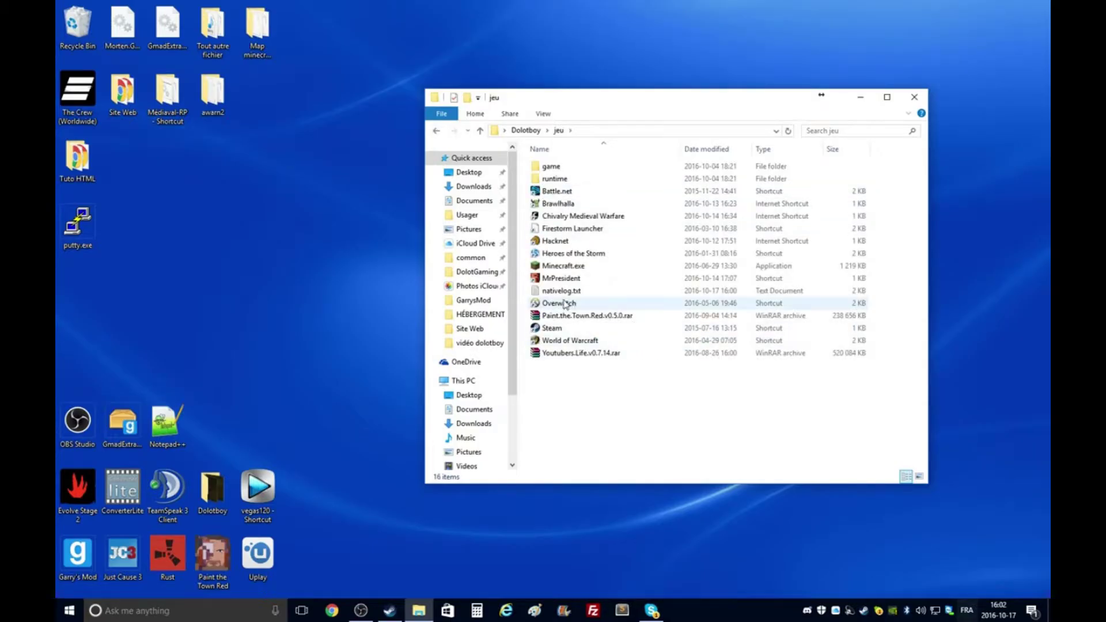
double_click(562, 267)
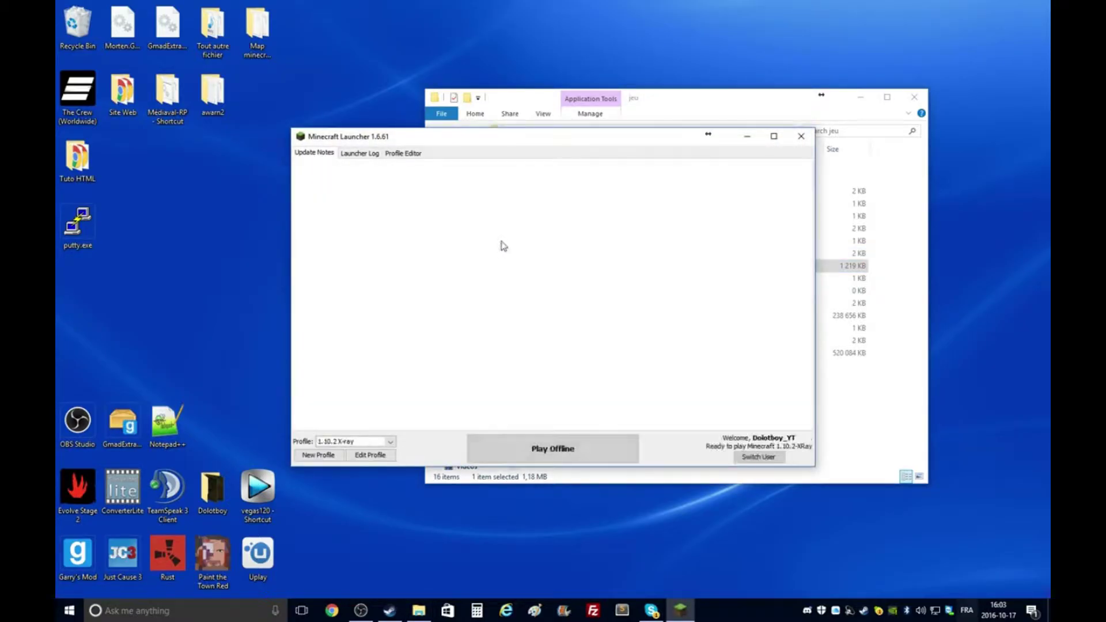
- Select the DolotGaming profile in the launcher, set its version to release 1.10, and save the profile
left_click(363, 442)
left_click(353, 494)
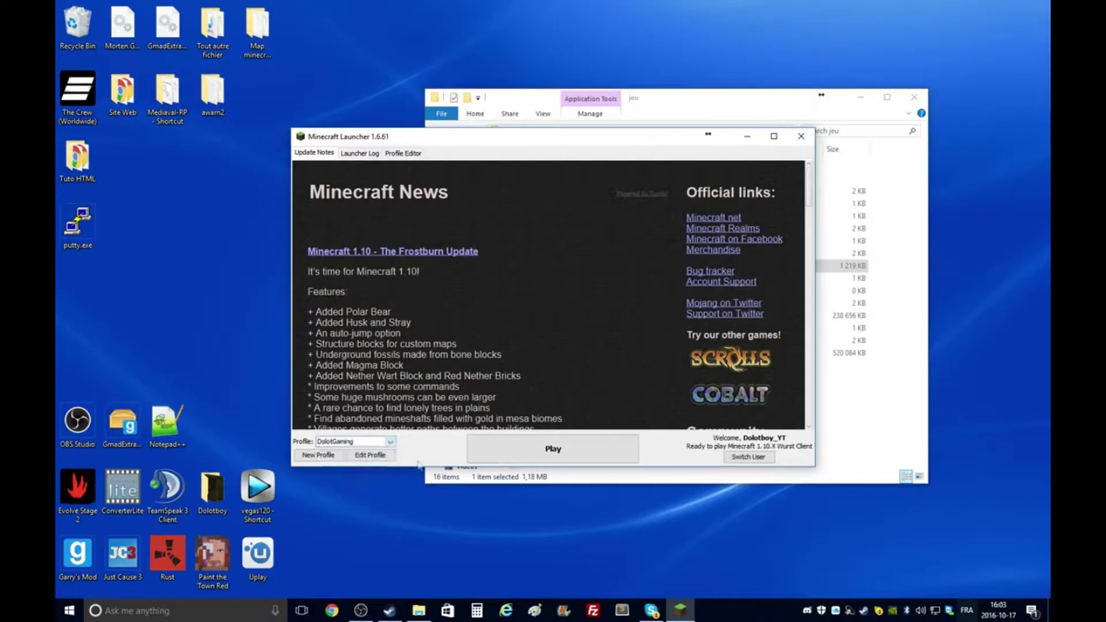
left_click(369, 442)
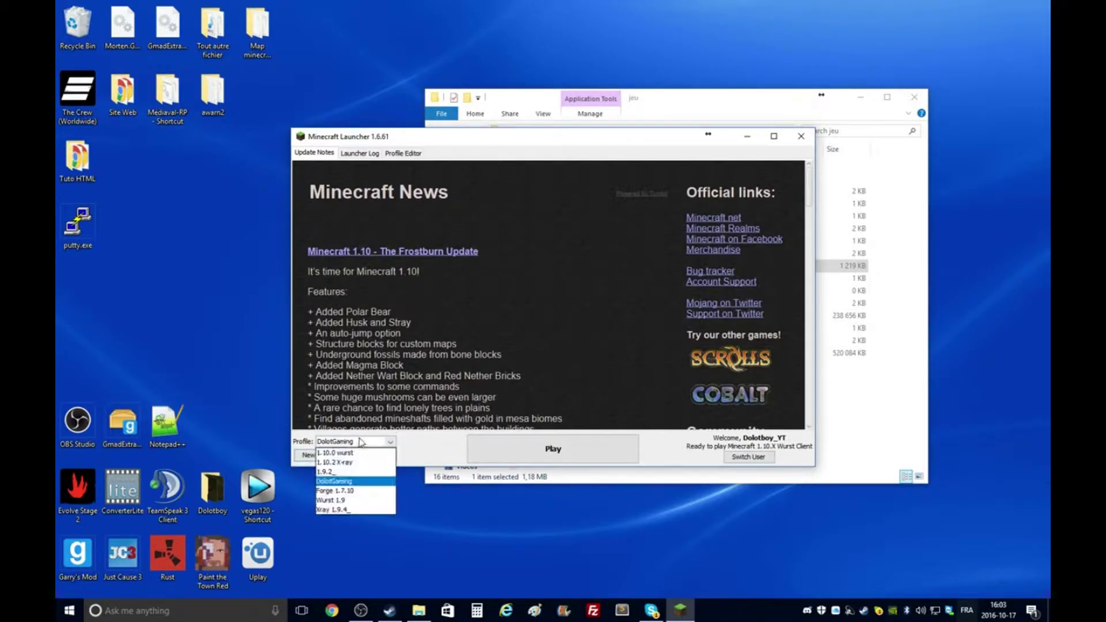
left_click(354, 454)
left_click(375, 442)
left_click(356, 481)
left_click(391, 456)
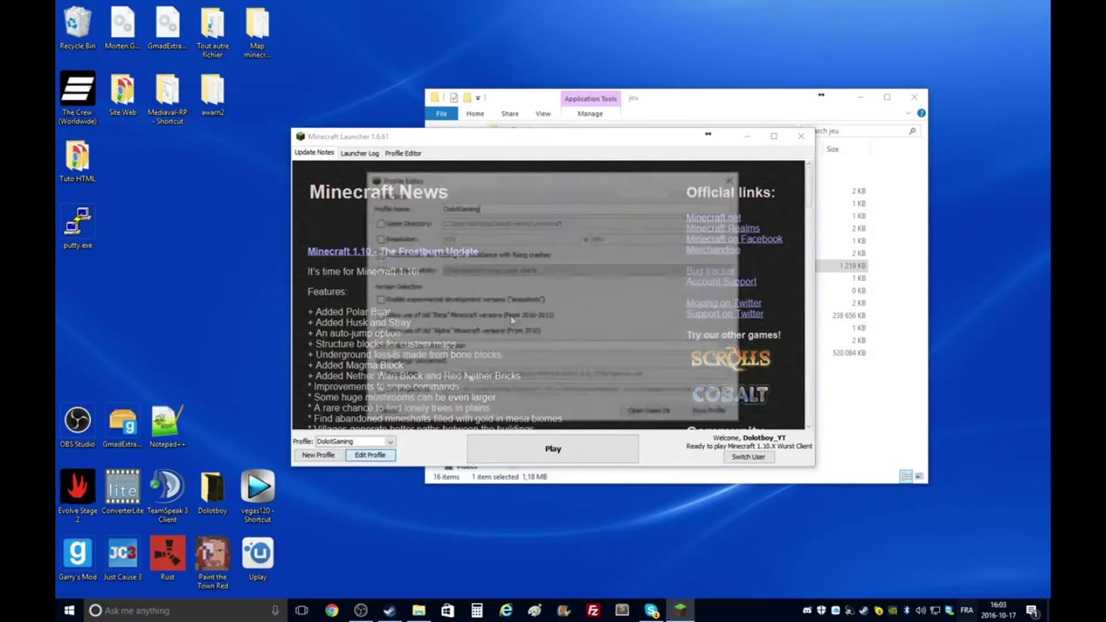
left_click(470, 407)
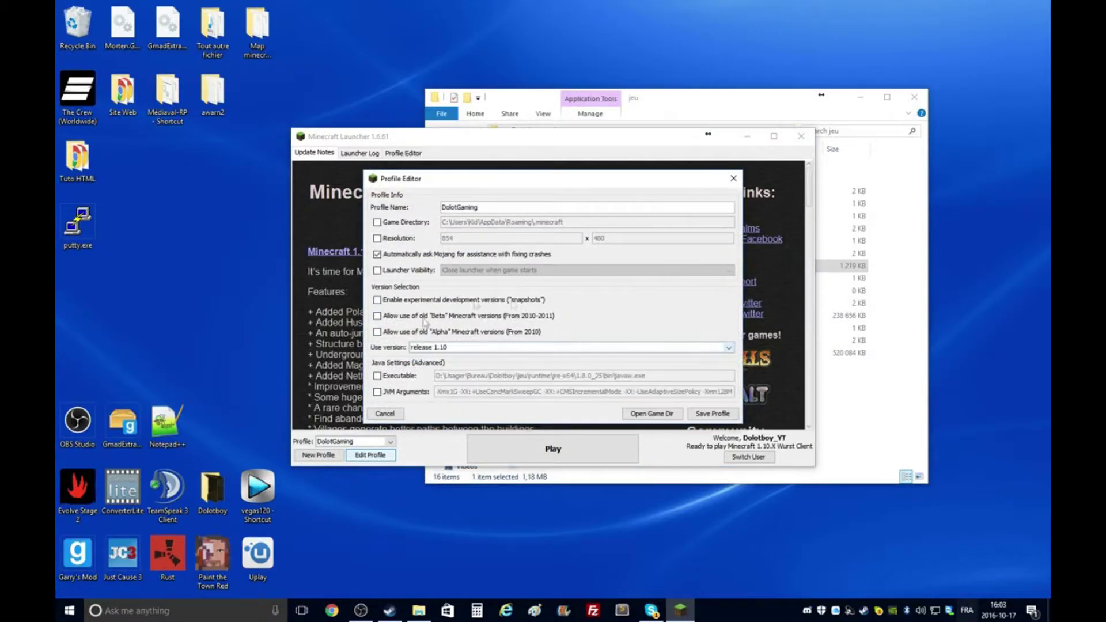
left_click(712, 410)
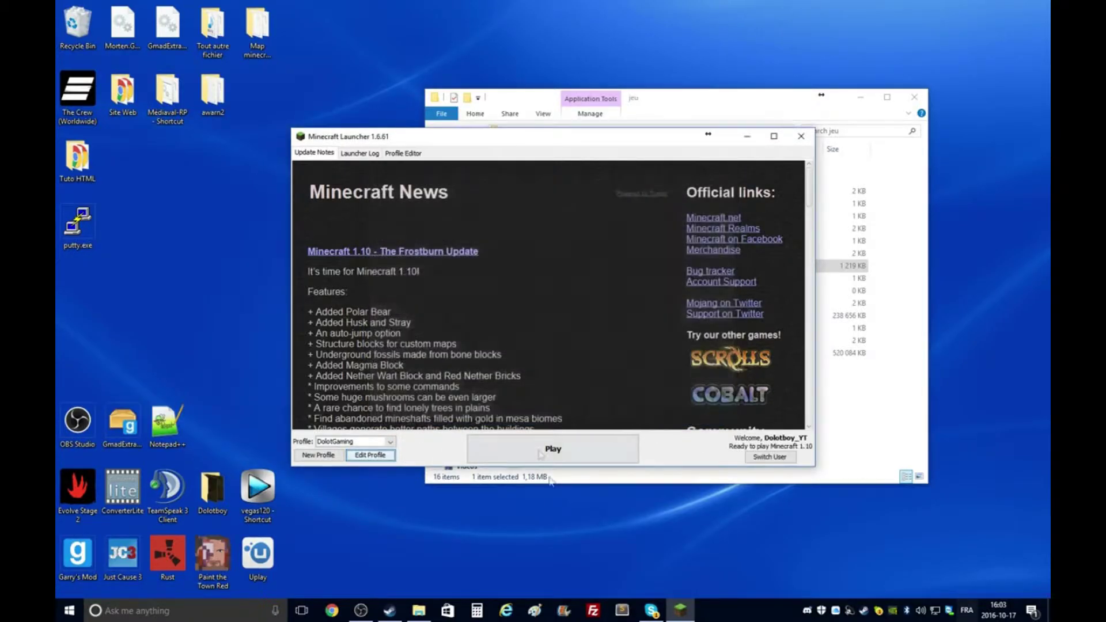
- Choose release 1.10.X Wurst Client as the DolotGaming profile's version, and close the profile editor without saving
left_click(369, 455)
left_click(441, 348)
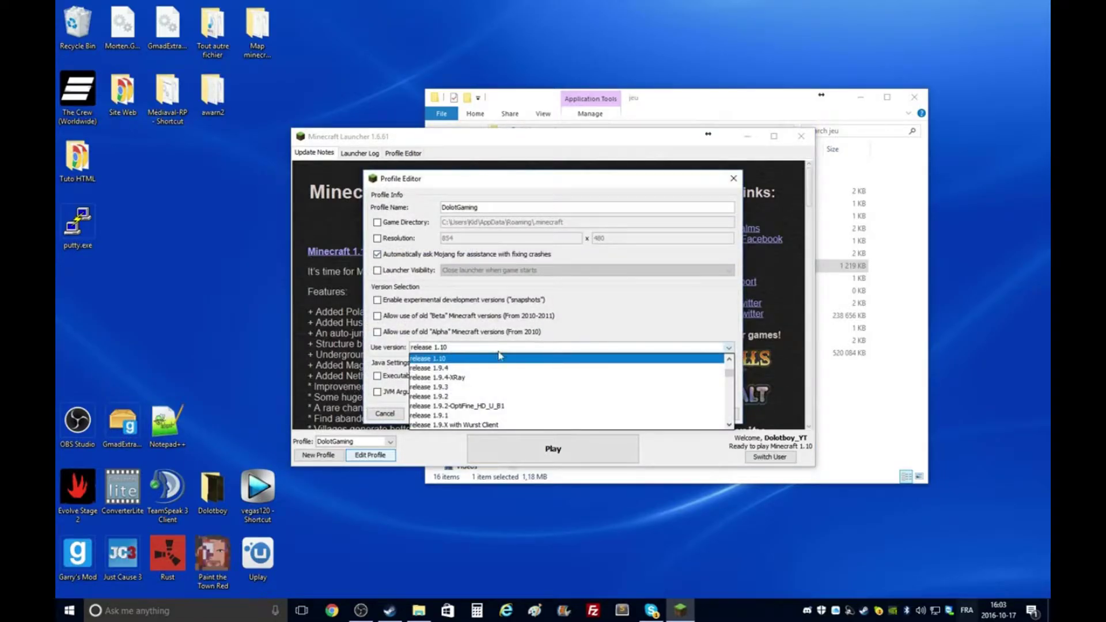
scroll(473, 374, "up", 1)
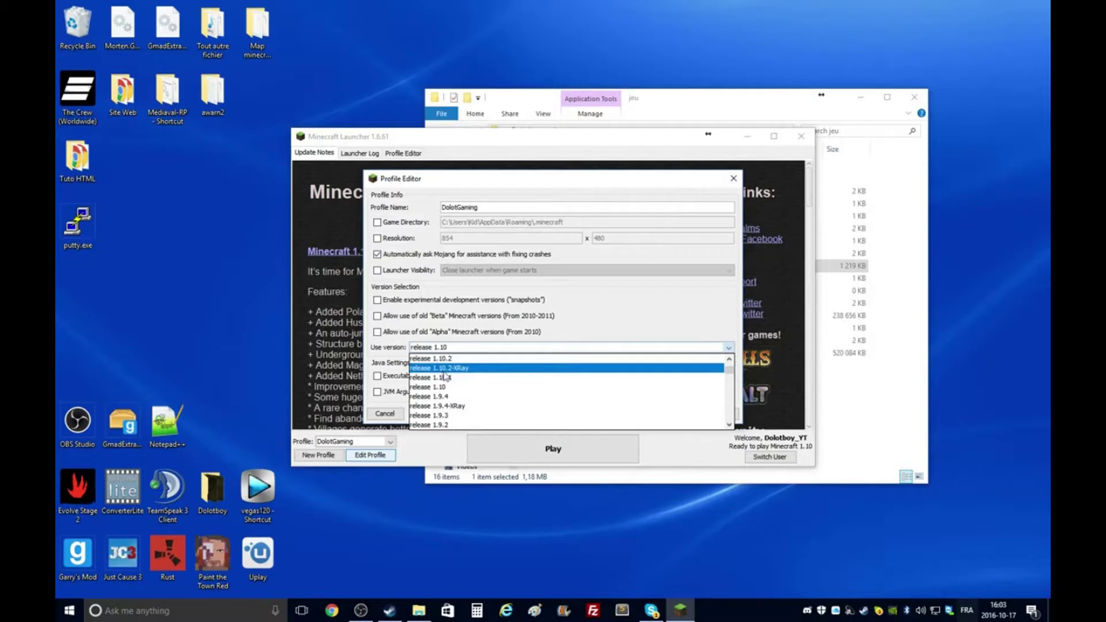
scroll(455, 375, "up", 1)
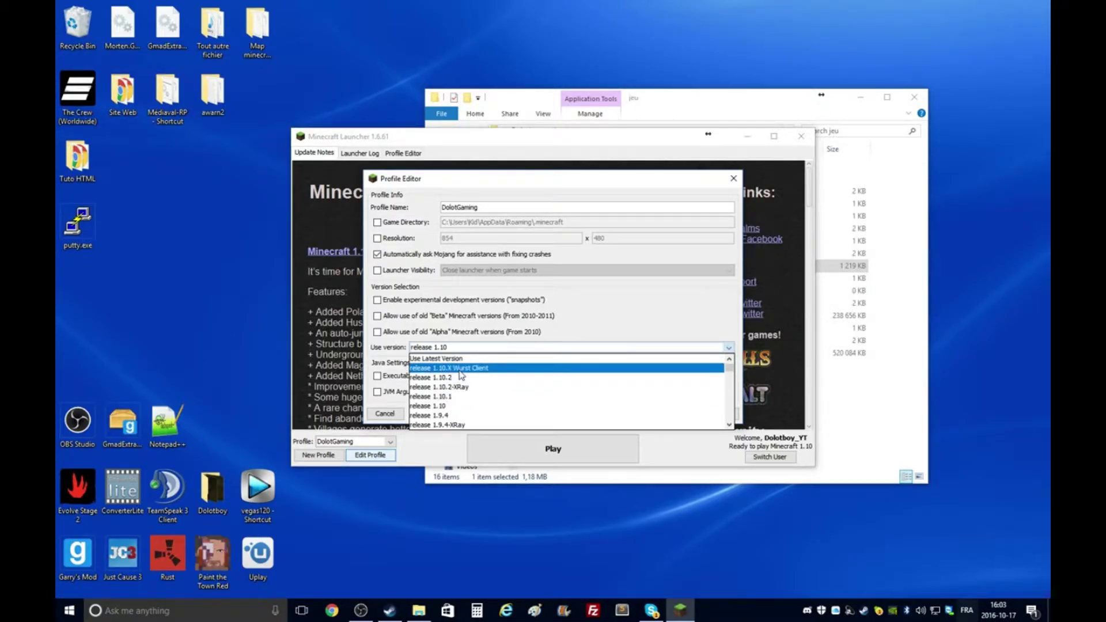
left_click(460, 370)
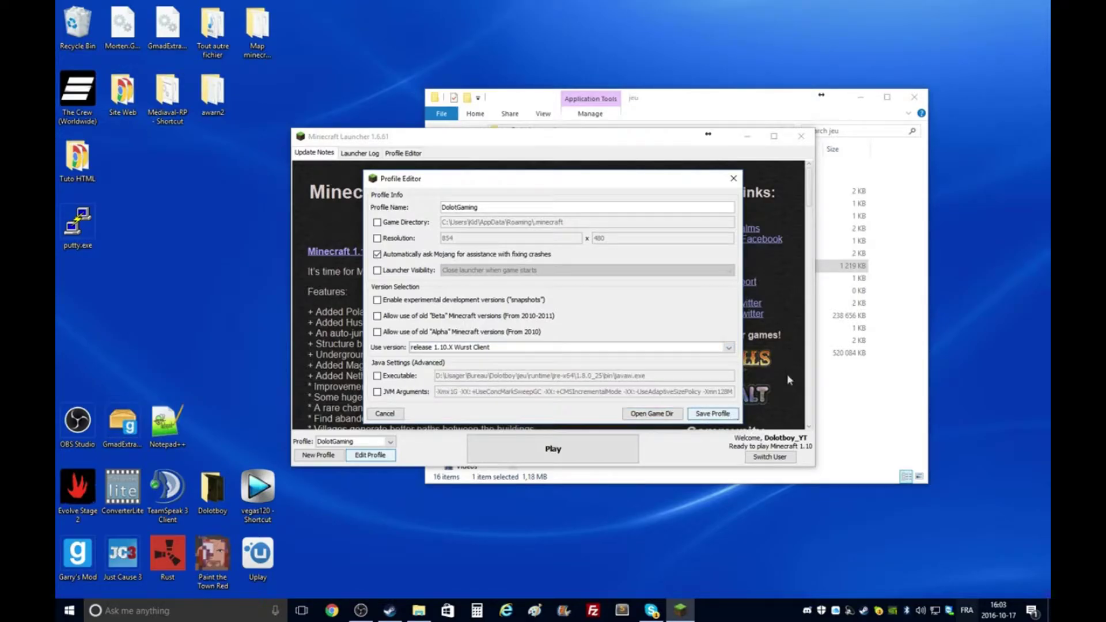
left_click(733, 178)
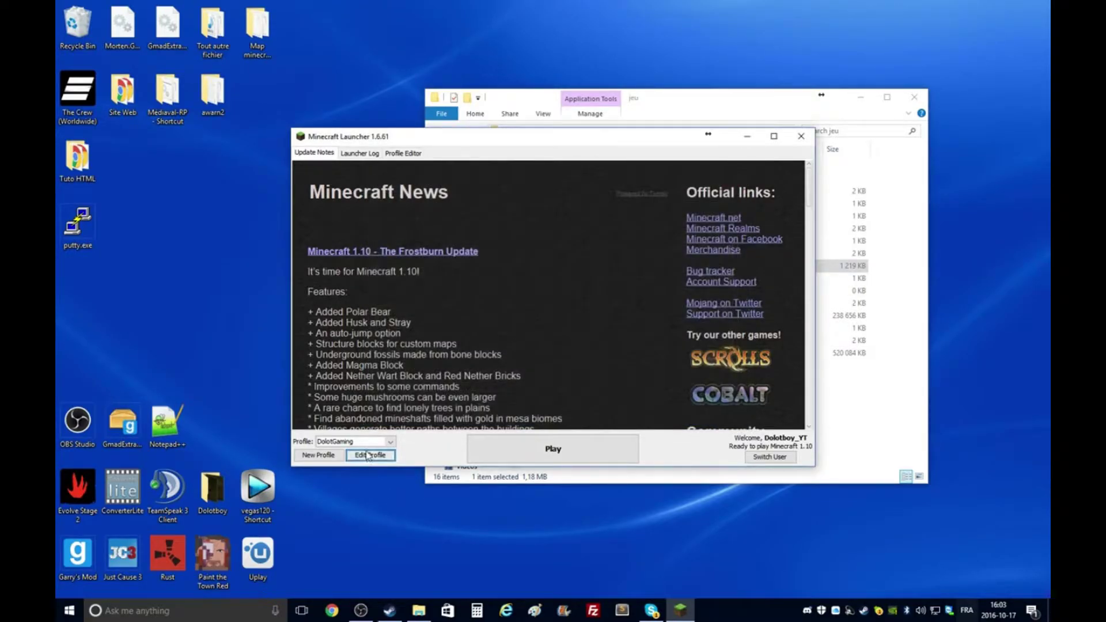
- Start the game with the 1.10.0 wurst profile and close the jeu folder window
left_click(366, 441)
left_click(357, 455)
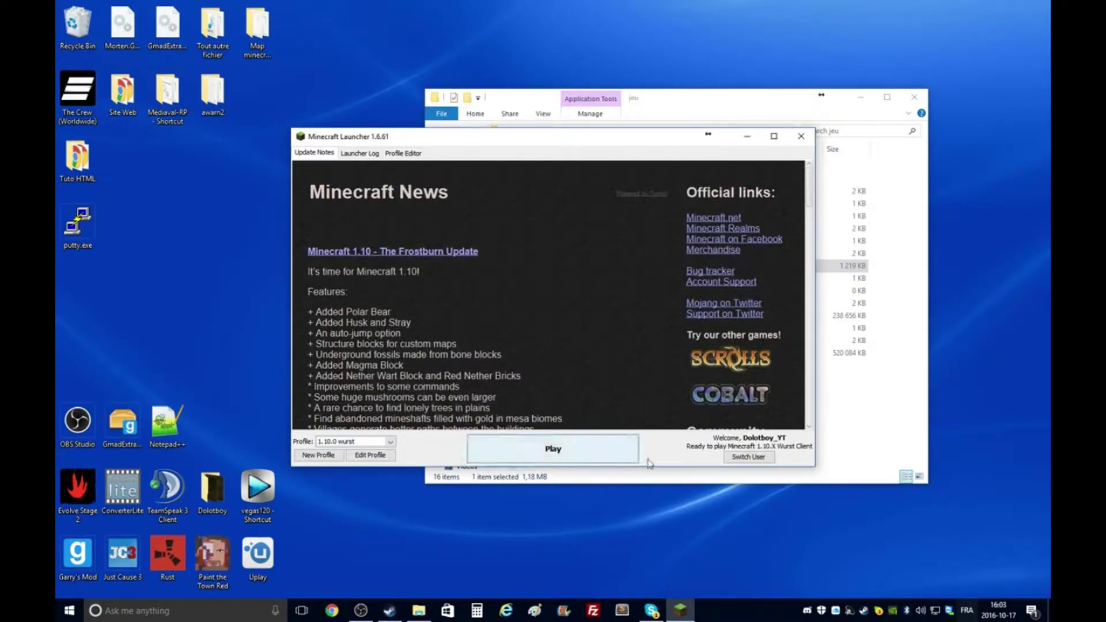
left_click(550, 448)
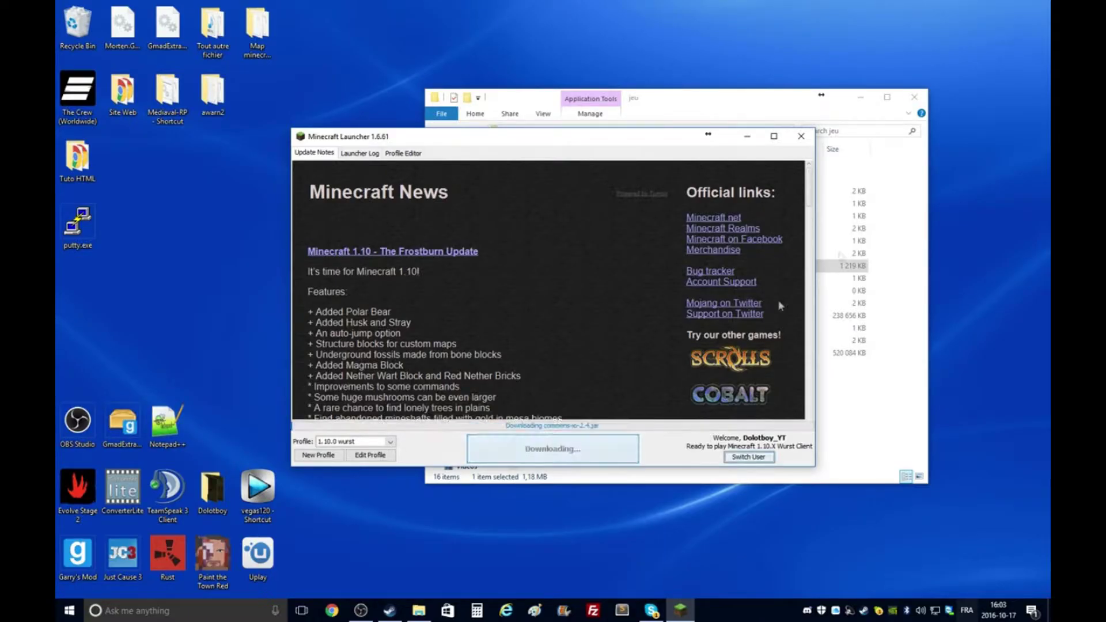
left_click(914, 98)
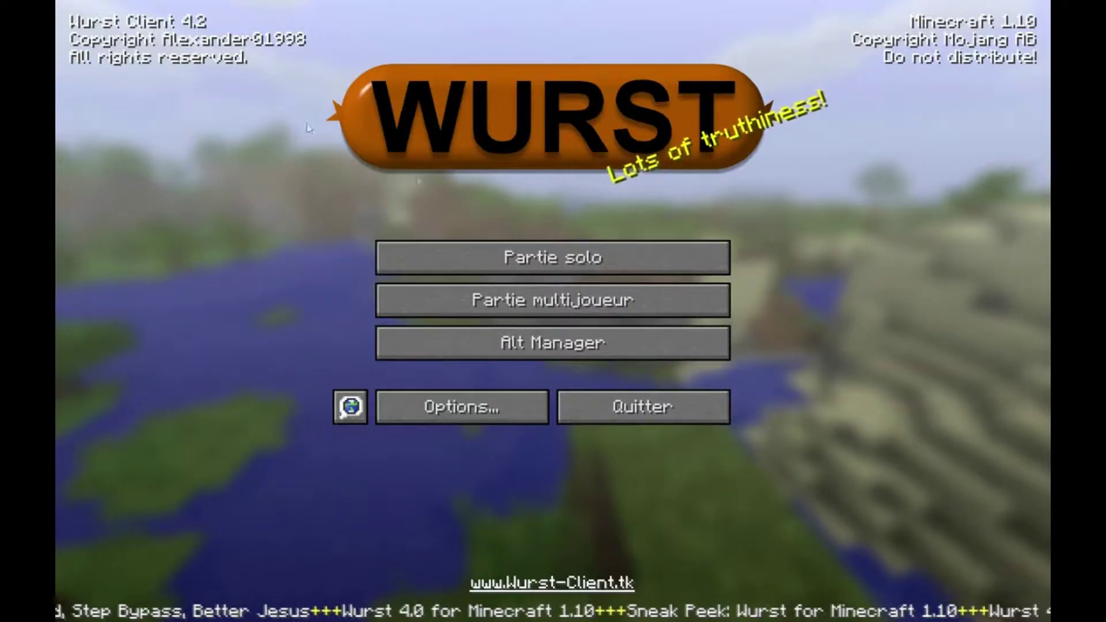
- Try to join the volcraft.fr server from the multiplayer server list, and cancel the connection
left_click(438, 298)
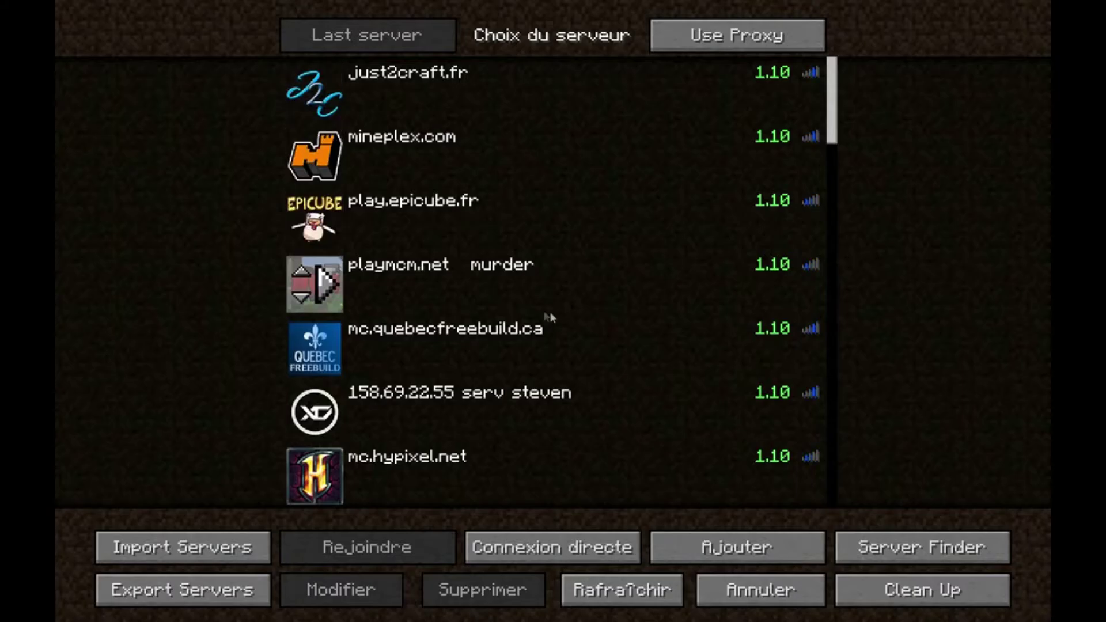
scroll(507, 267, "down", 5)
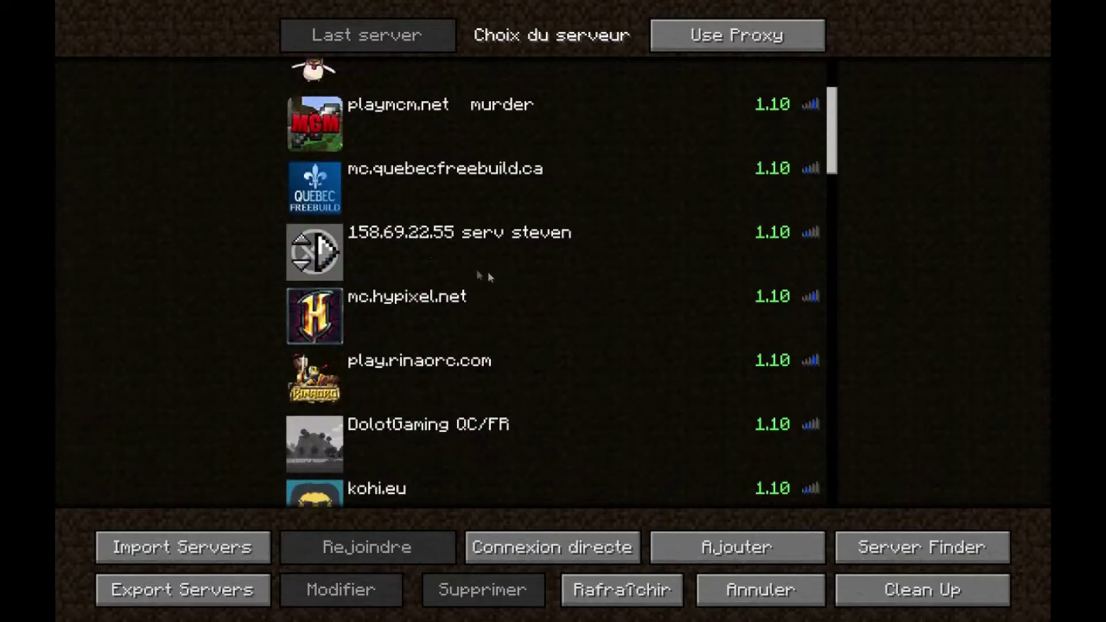
scroll(421, 259, "down", 5)
scroll(409, 259, "down", 4)
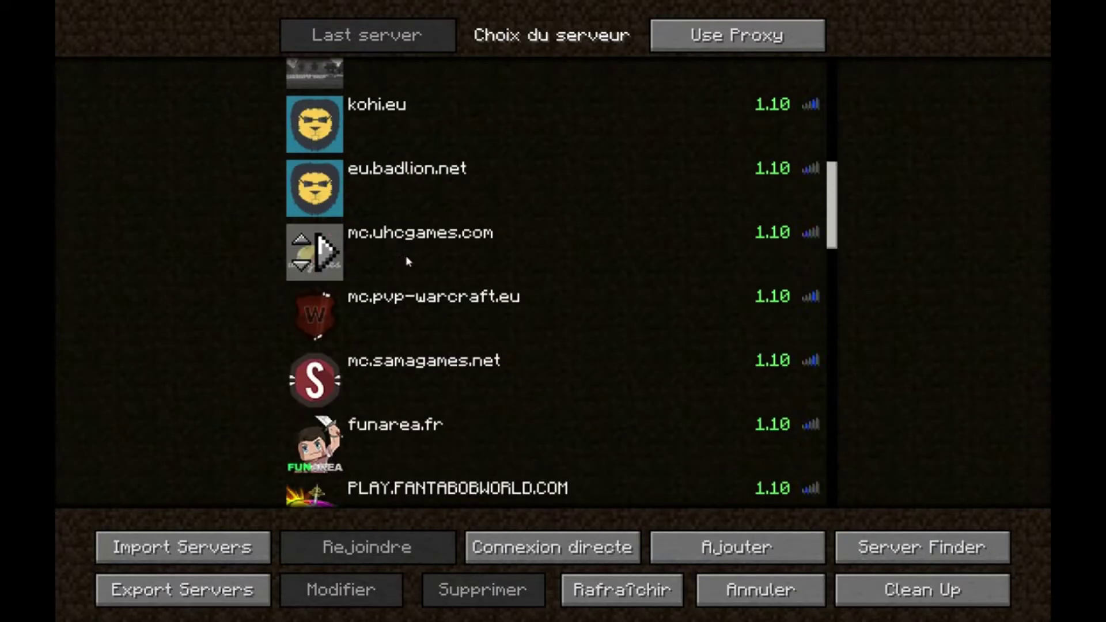
scroll(402, 261, "down", 4)
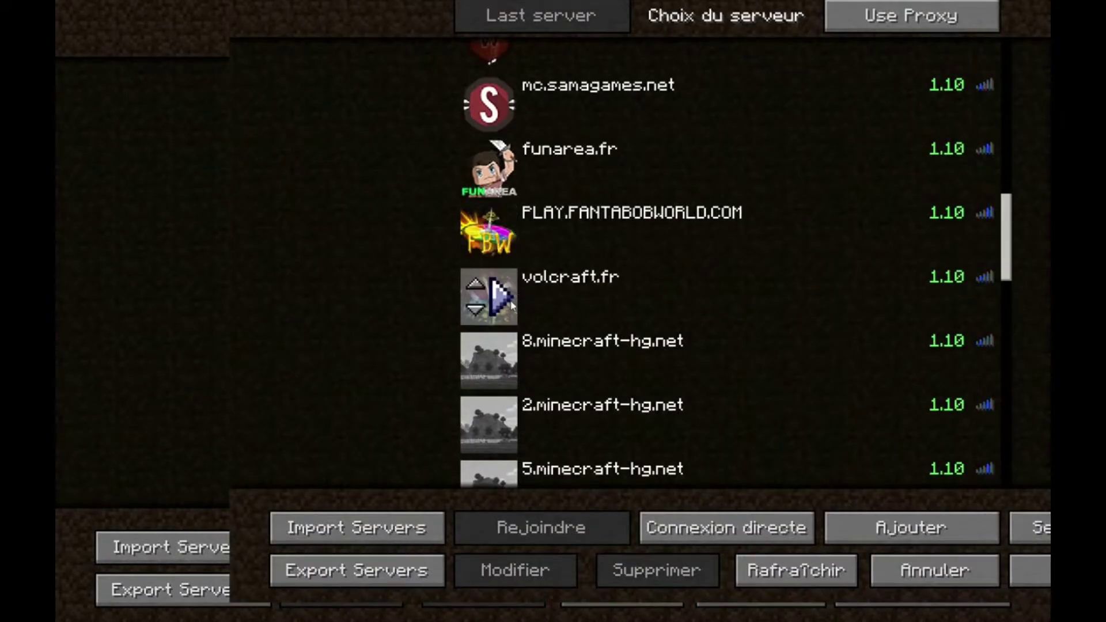
left_click(331, 320)
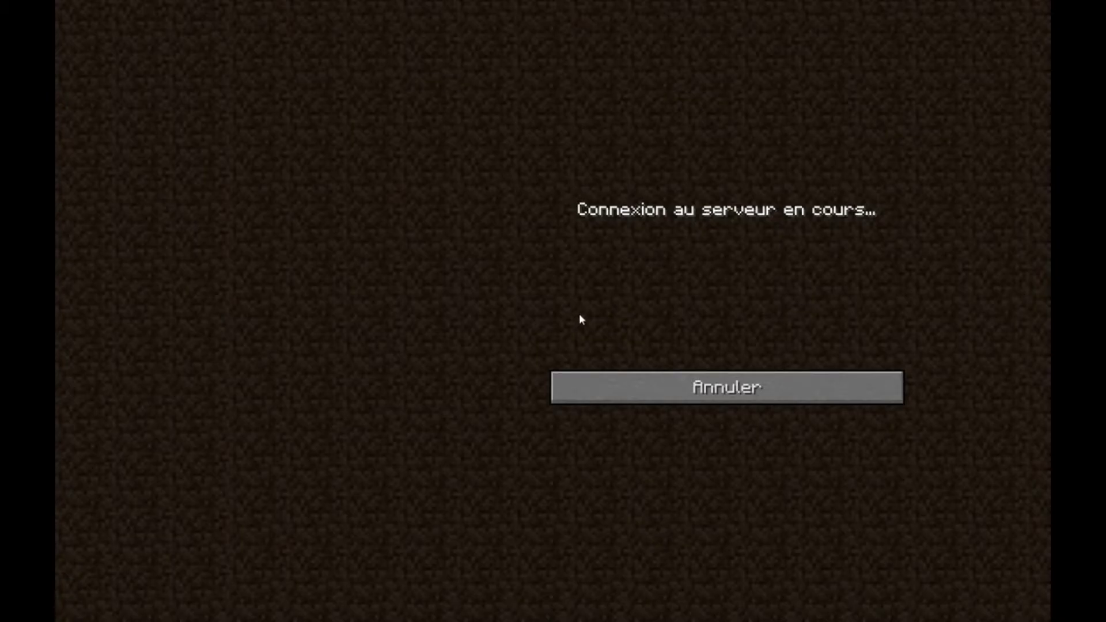
left_click(582, 387)
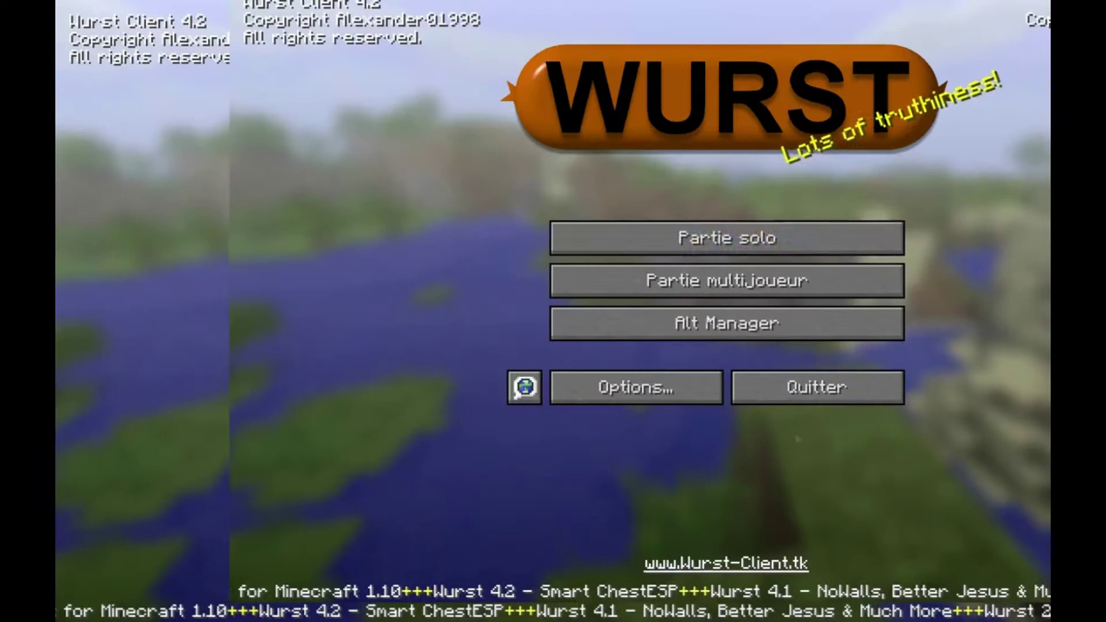
- Load the first single-player world in the list despite its 1.10.2 version warning
left_click(691, 238)
left_click(526, 66)
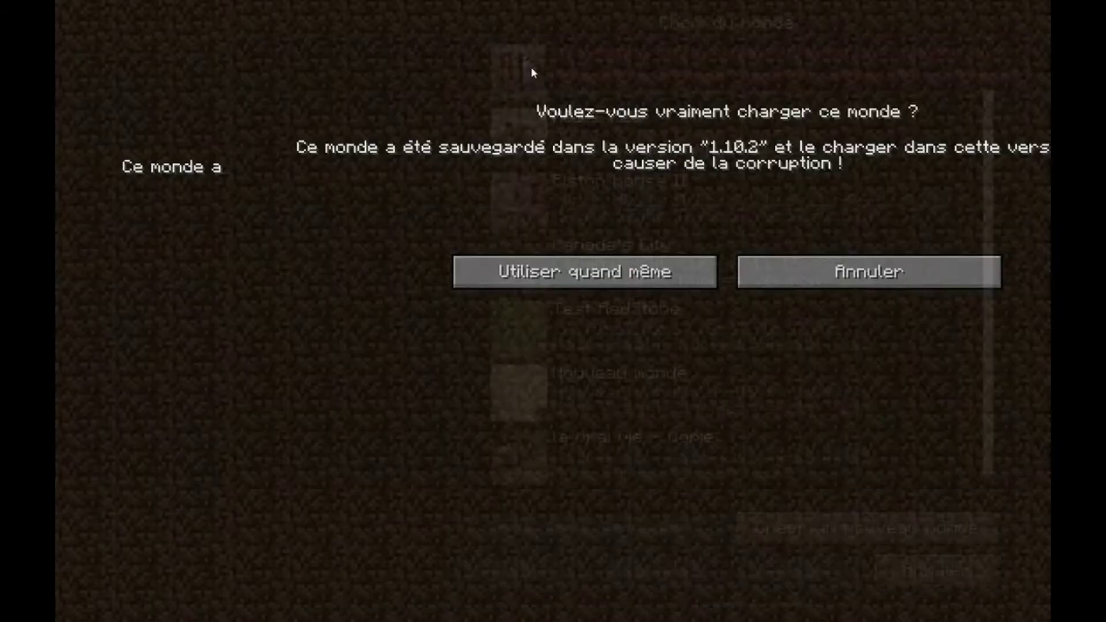
left_click(643, 271)
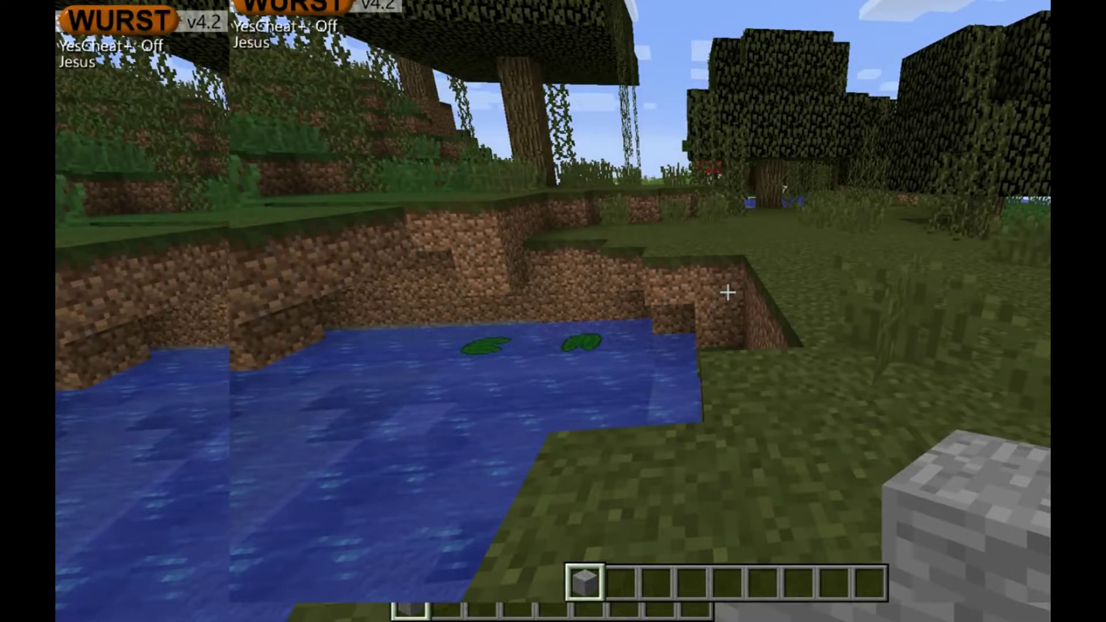
- Walk along the bank of the pond and look over the Wurst mod list
key("w")
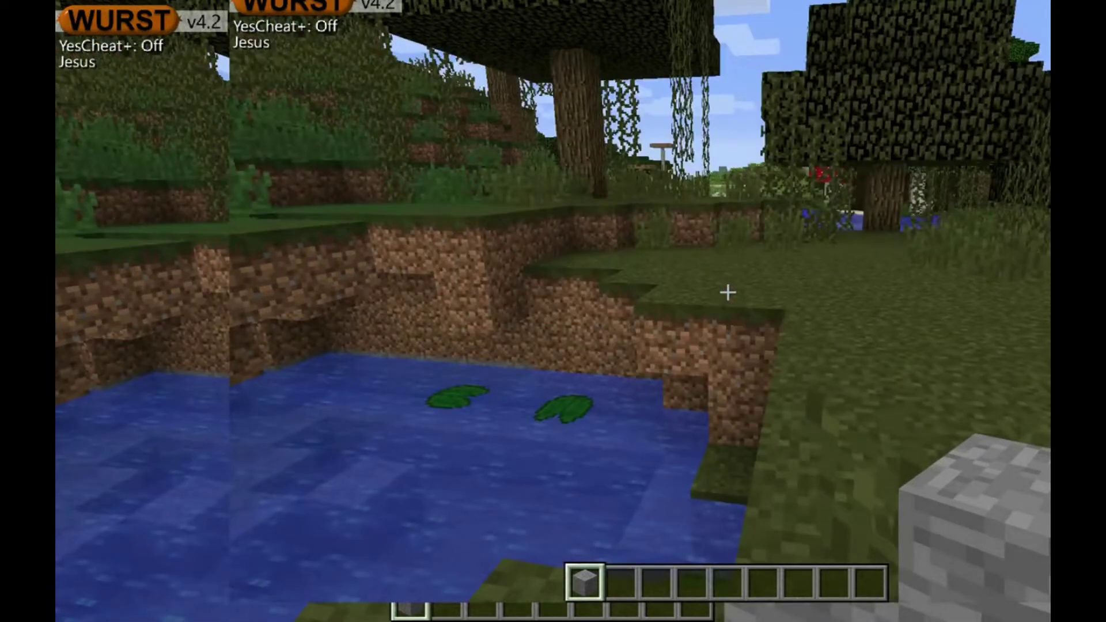
key("ctrl")
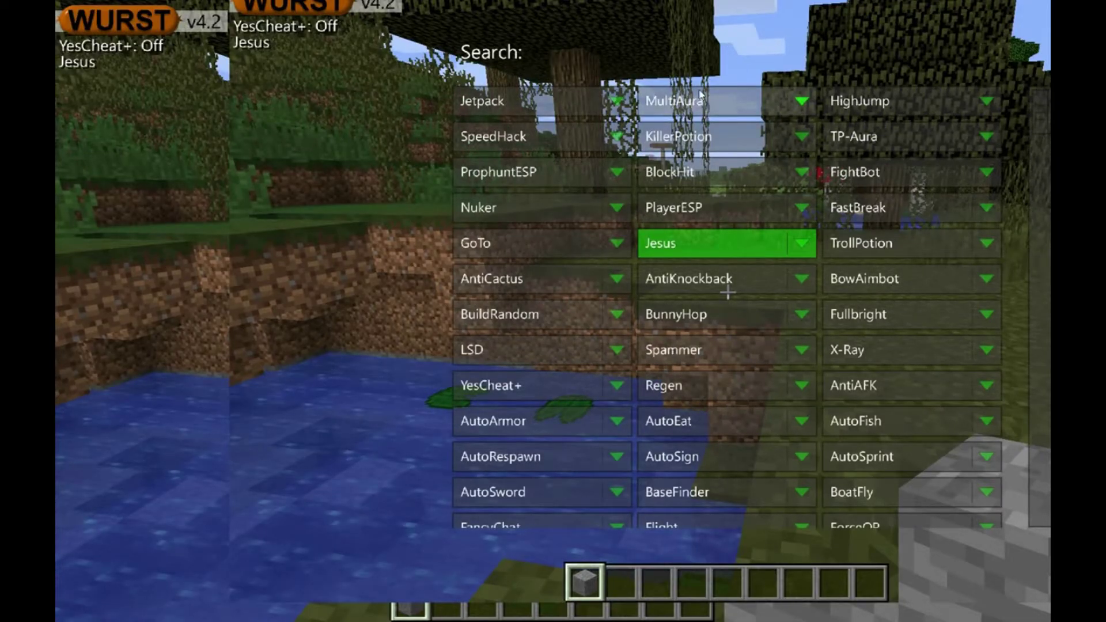
key("Escape")
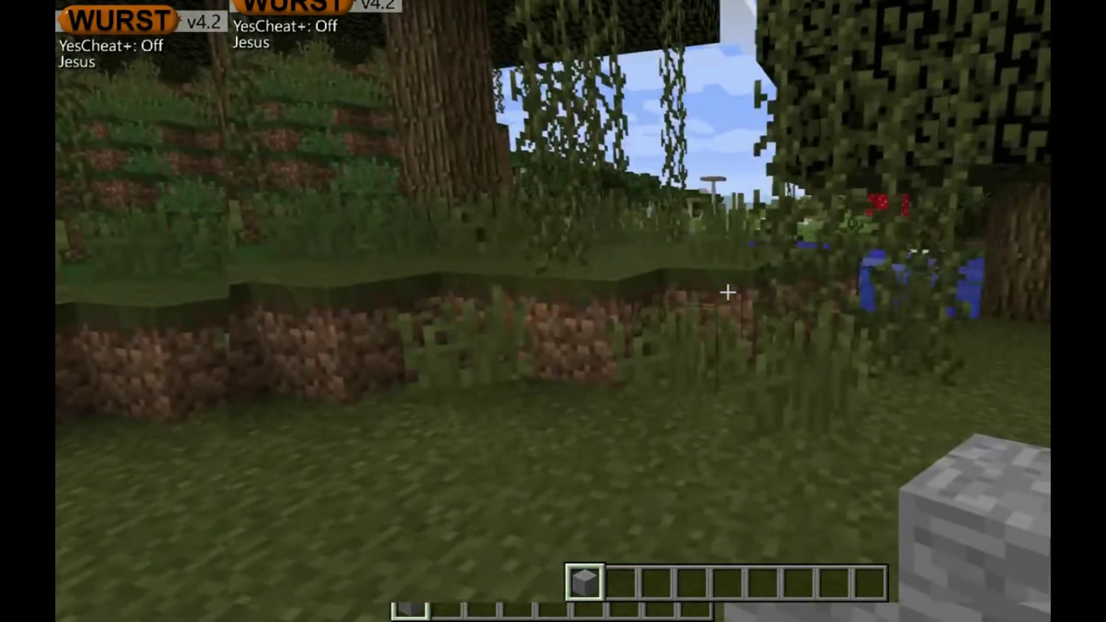
- Show the details of the BlockHit mod from the Wurst mod list
key("ctrl")
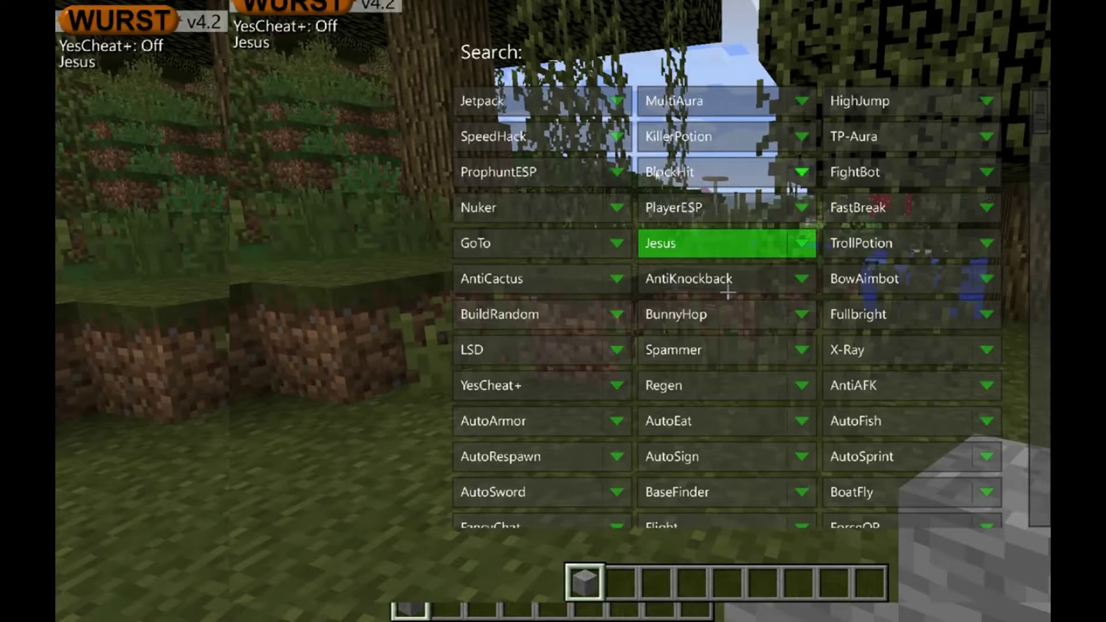
left_click(669, 173)
left_click(684, 177)
left_click(803, 174)
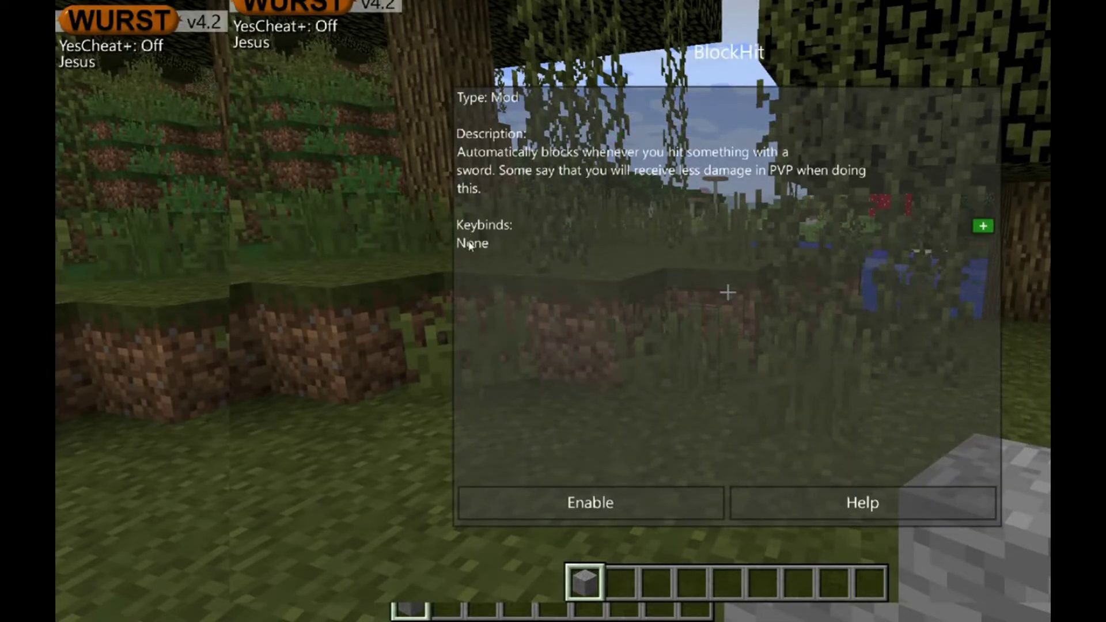
- View the new keybind options for BlockHit, cancel without adding one, and return to the game
left_click(983, 226)
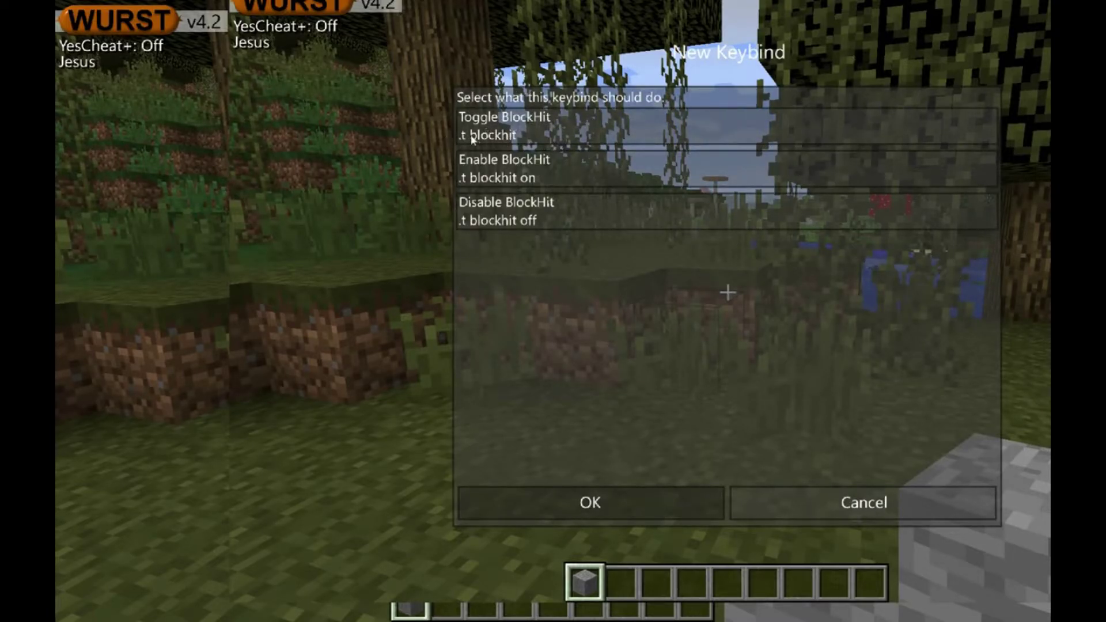
left_click(807, 507)
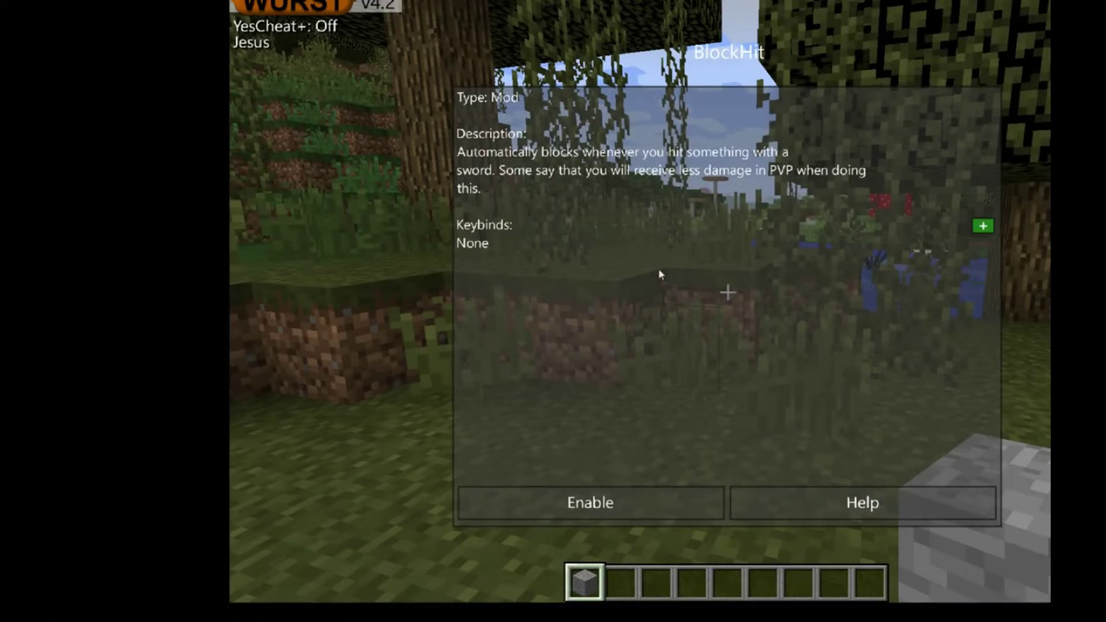
left_click(863, 503)
key("Escape")
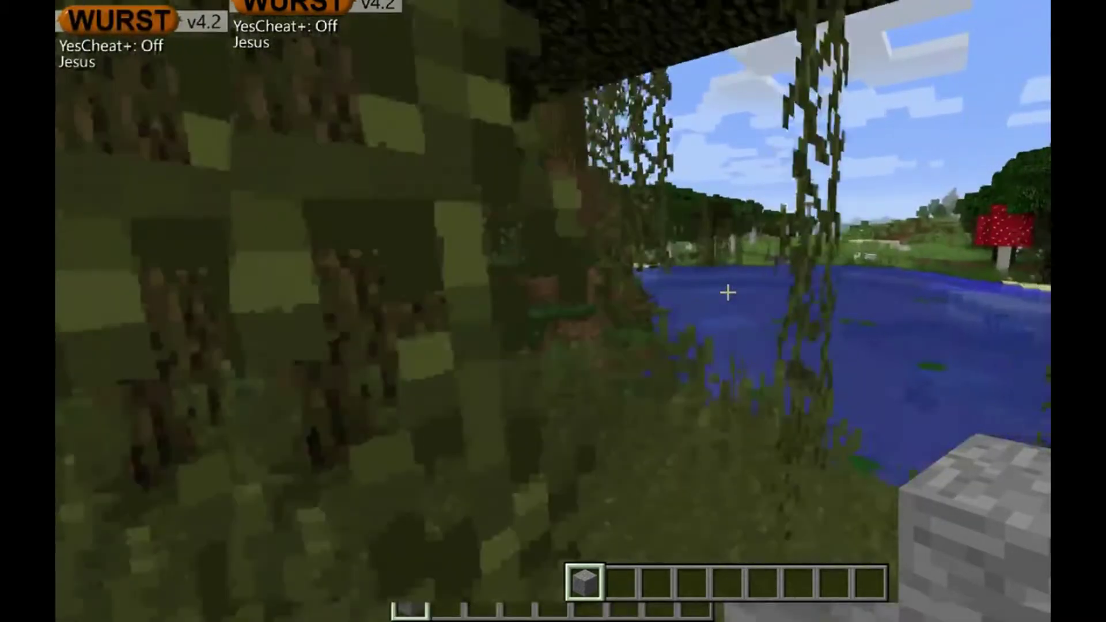
- Walk across the grassy terraces to the edge overlooking the water
key("w")
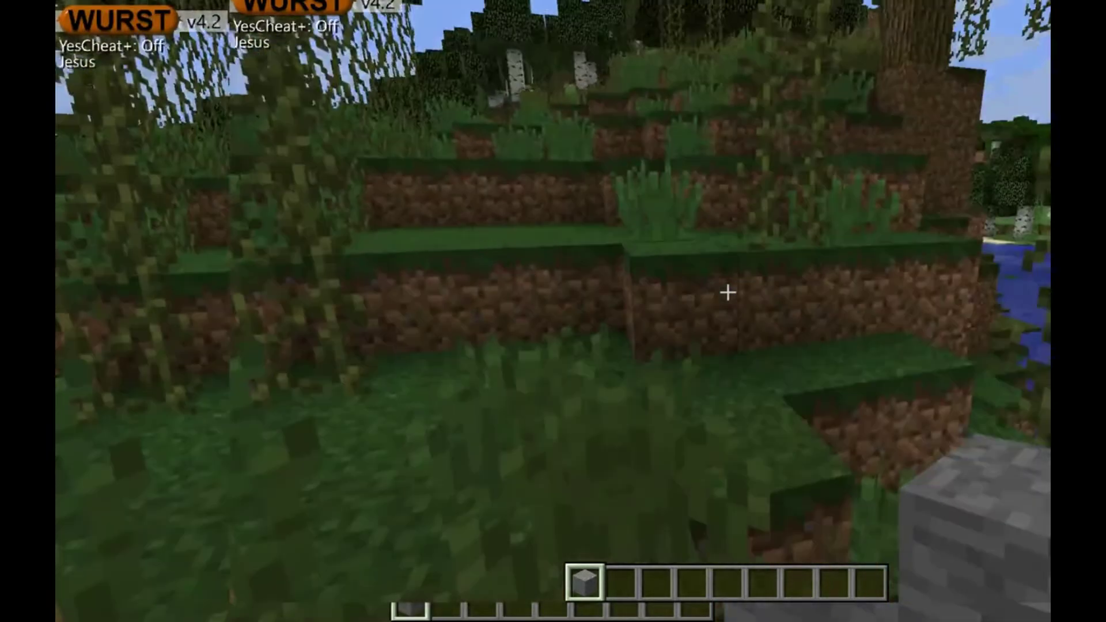
key("w")
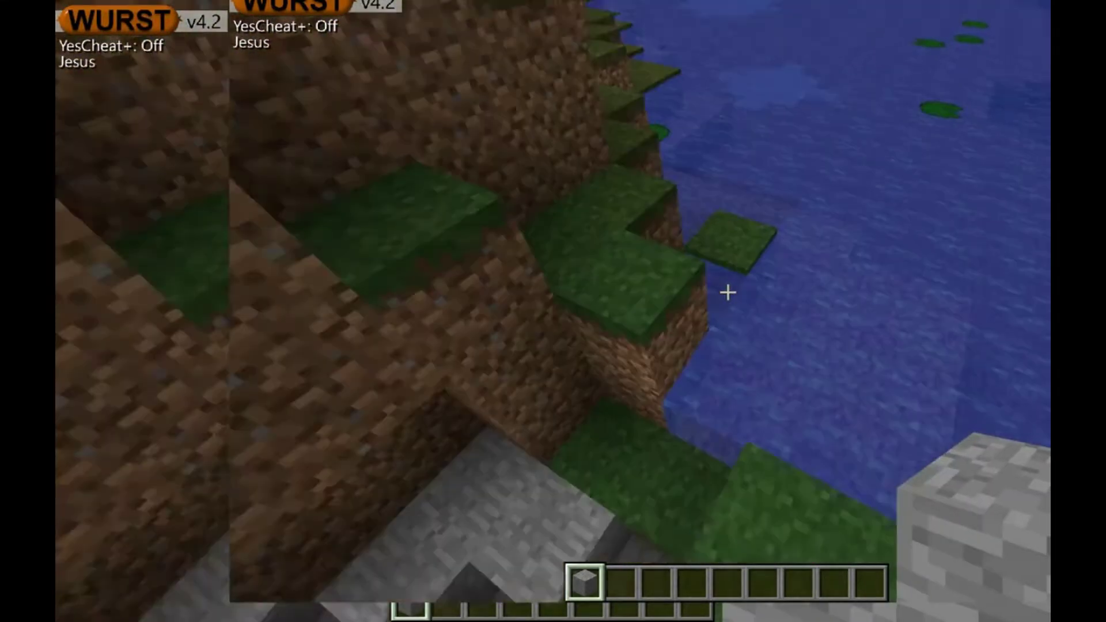